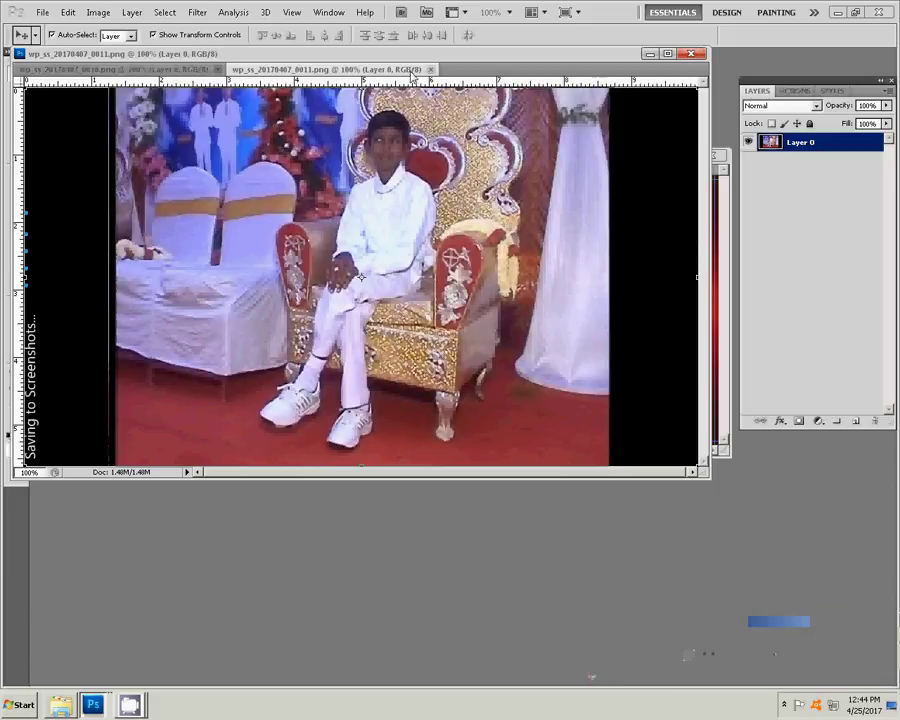
Float the throne photo into its own window and run Action 8 on it
left_click_drag(412, 75, 336, 205)
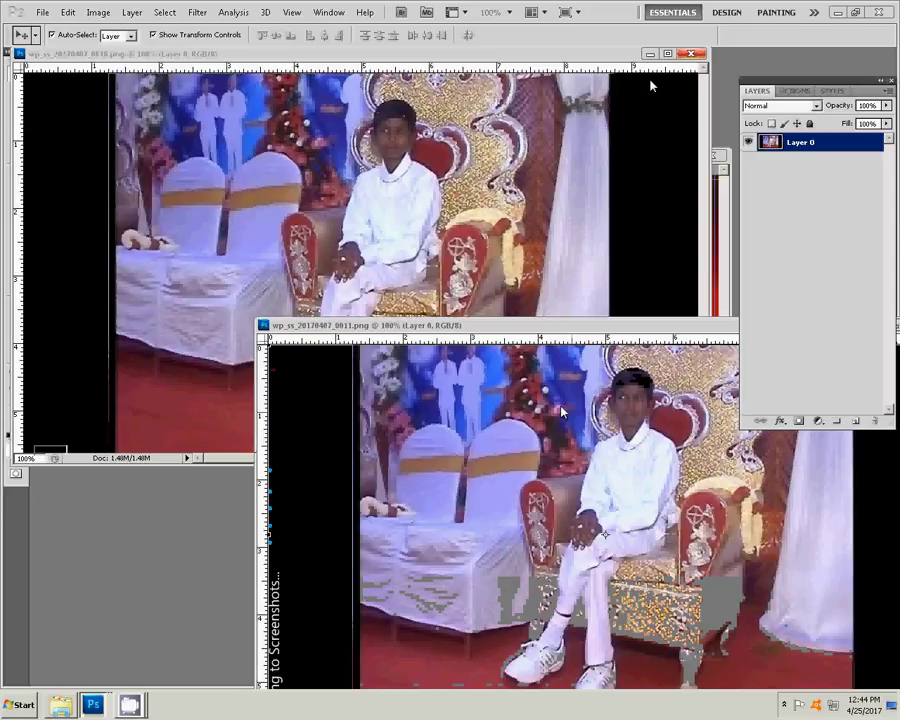
left_click_drag(562, 326, 409, 206)
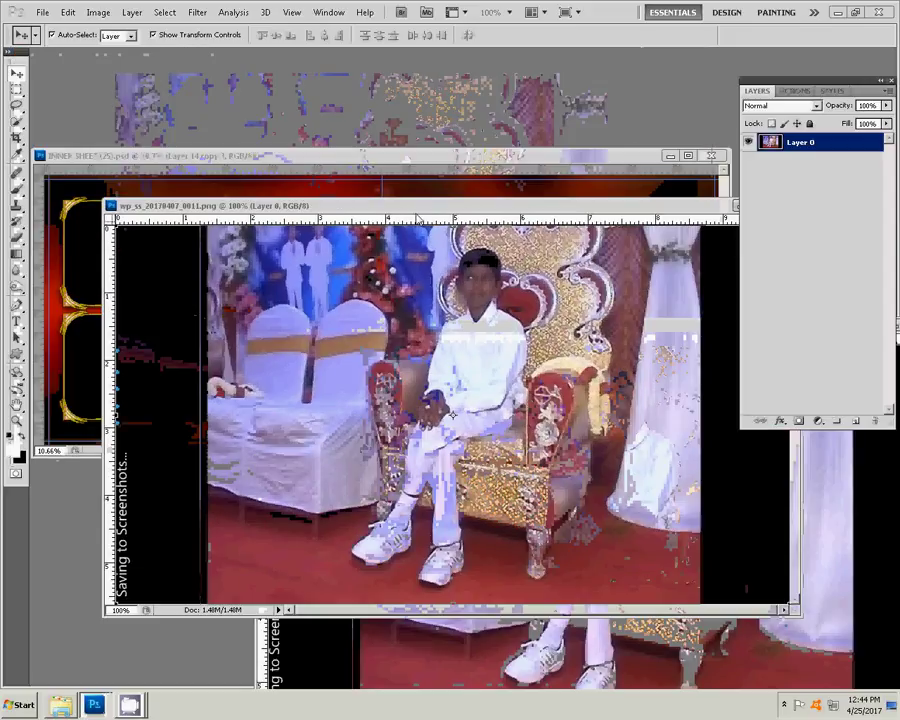
left_click(795, 90)
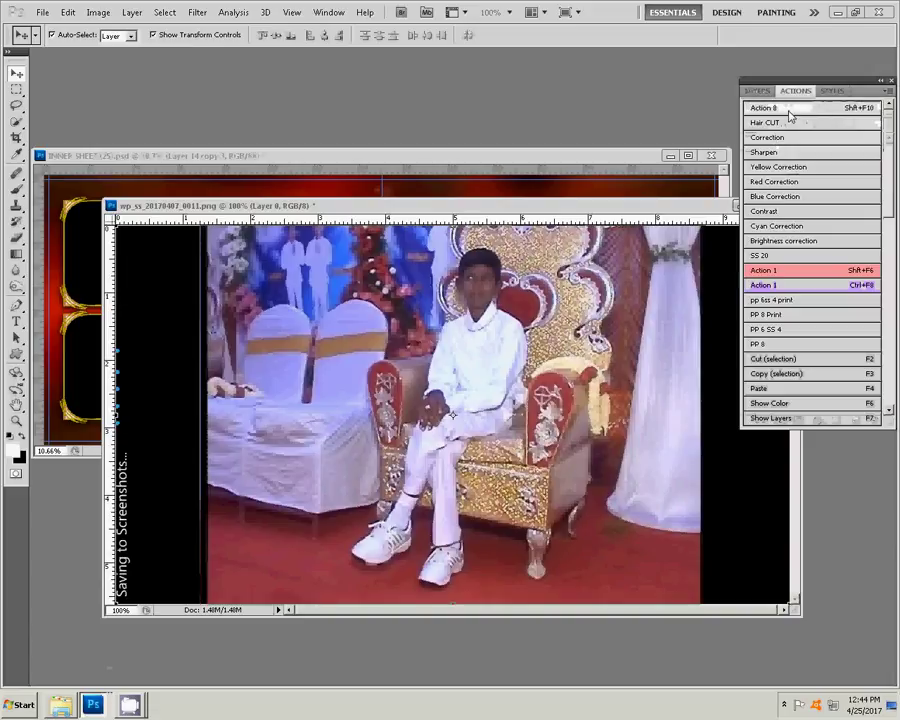
left_click(789, 109)
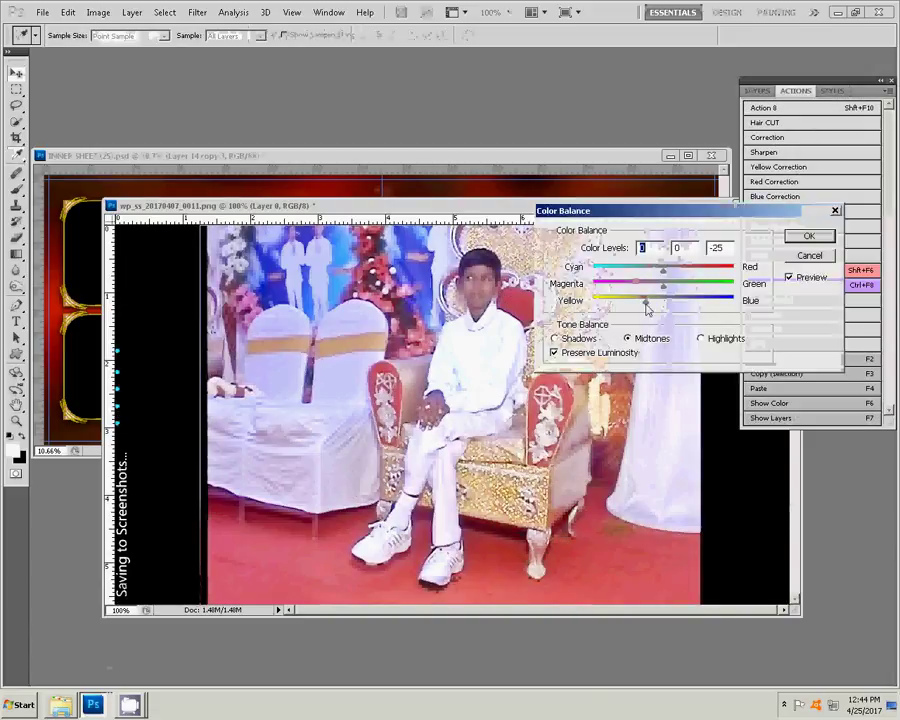
Set the midtone Color Balance to 0, +22, −33
mouse_move(646, 302)
left_mouse_down()
mouse_move(695, 288)
mouse_move(680, 303)
left_mouse_up()
left_click(806, 238)
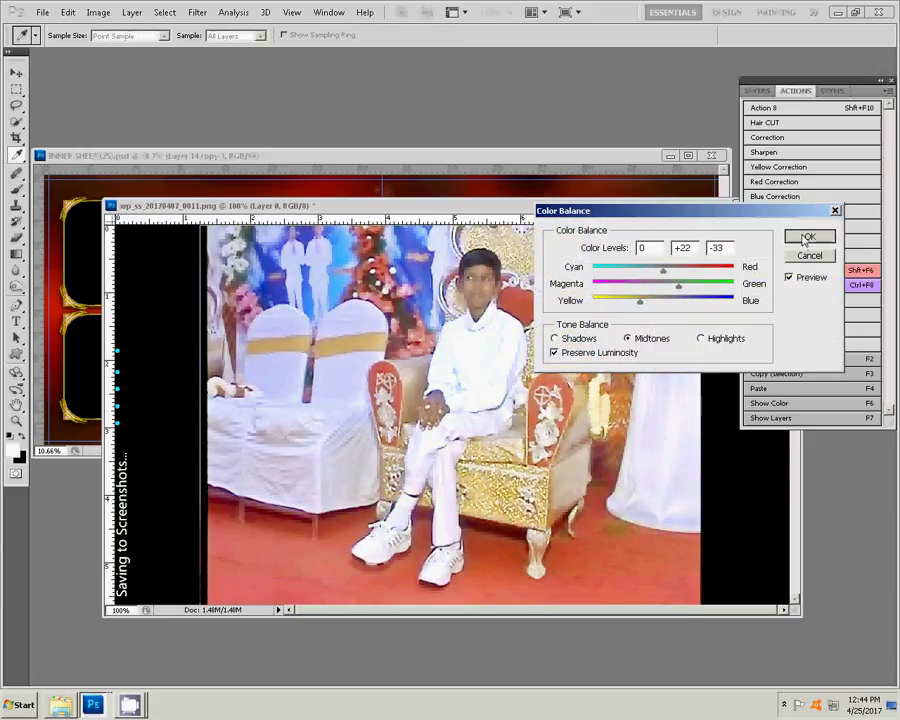
left_click(806, 238)
Darken the photo's midtones with a Levels midtone value of 0.64
key("ctrl+l")
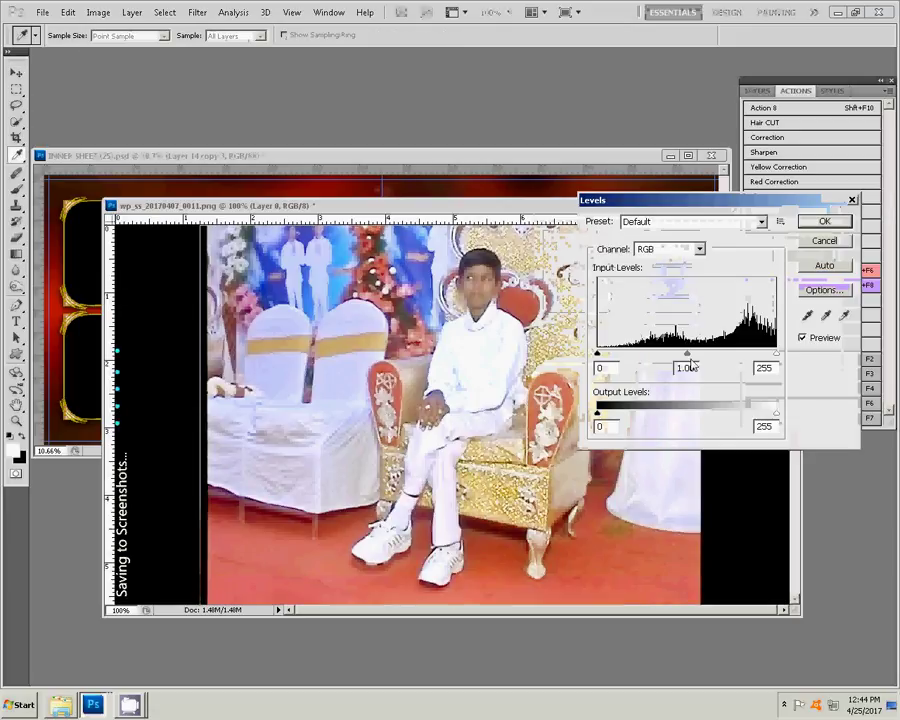
mouse_move(689, 356)
left_mouse_down()
mouse_move(716, 364)
mouse_move(712, 357)
left_mouse_up()
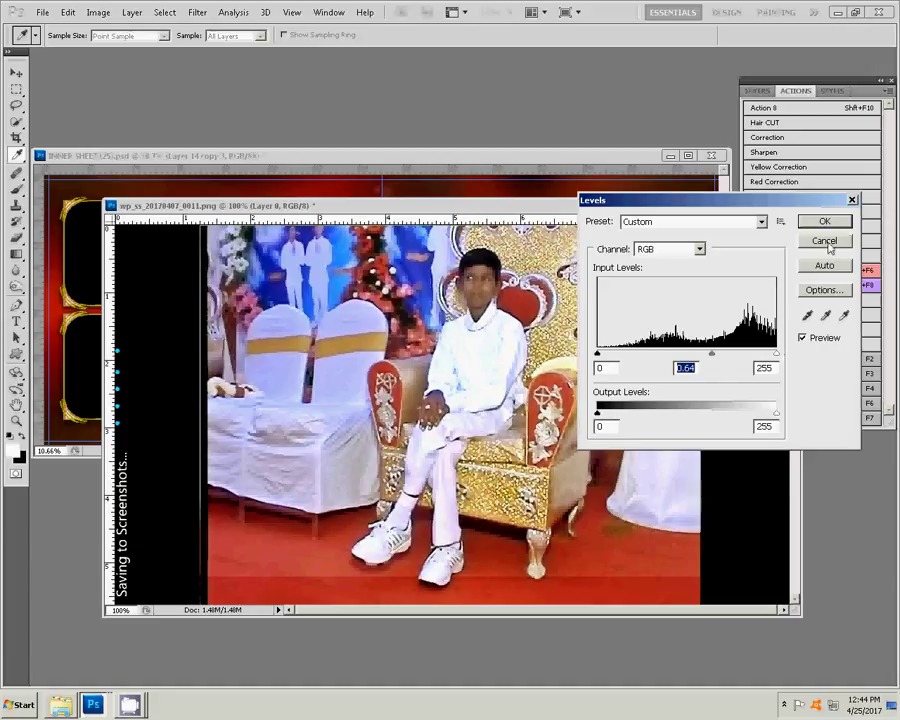
left_click(823, 222)
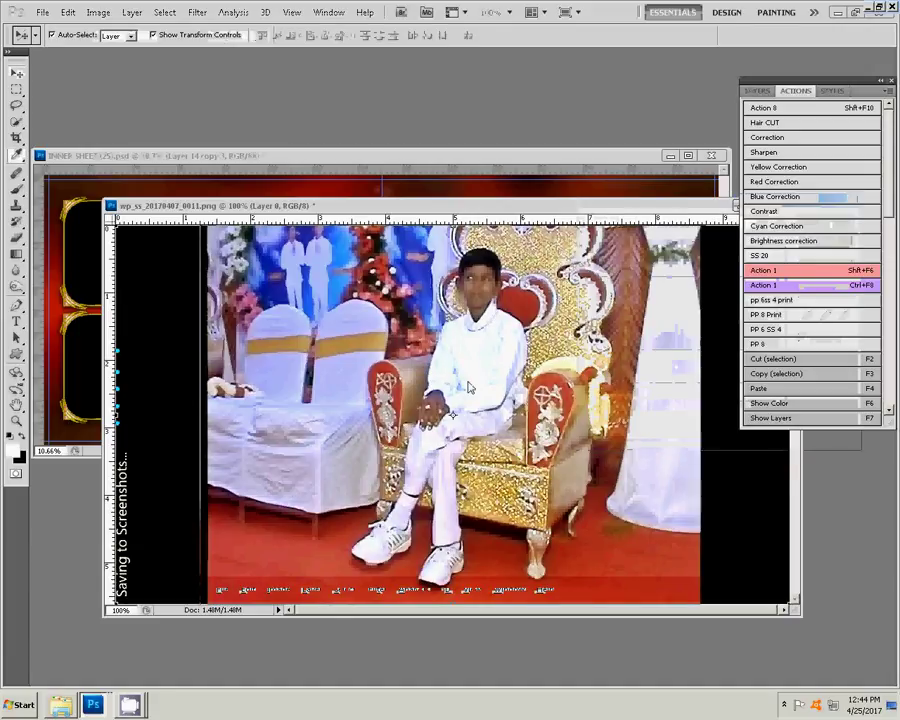
Copy the photo's central area without the side strips, then close it unsaved
key("ctrl+0")
left_click(16, 89)
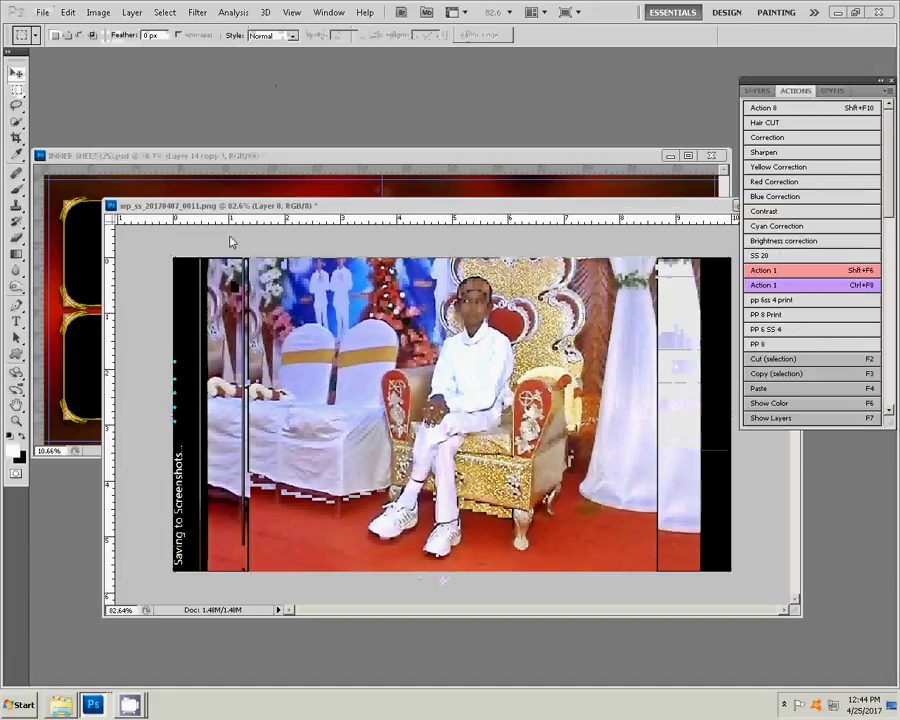
left_click_drag(177, 183, 658, 589)
key("shift+F6")
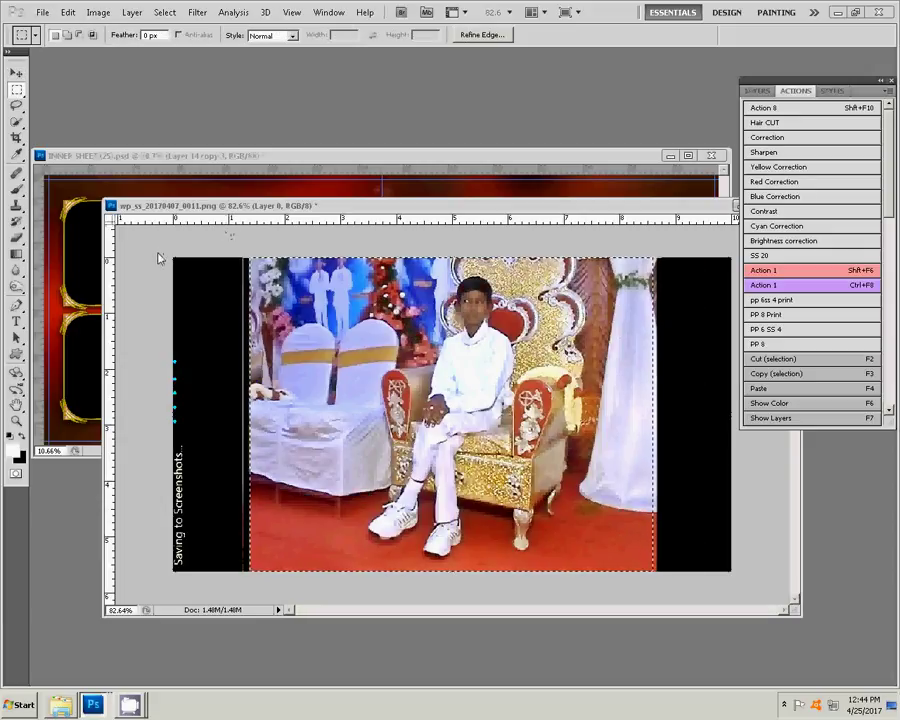
key("ctrl+w")
key("Return")
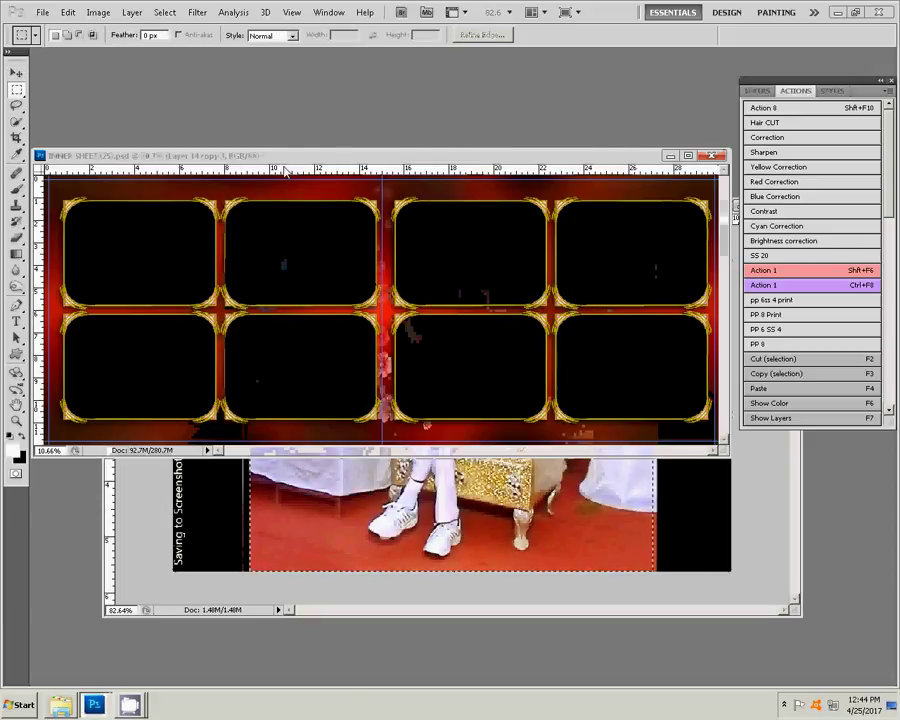
Select the black interior of the top-right gold frame with the Magic Wand
key("v")
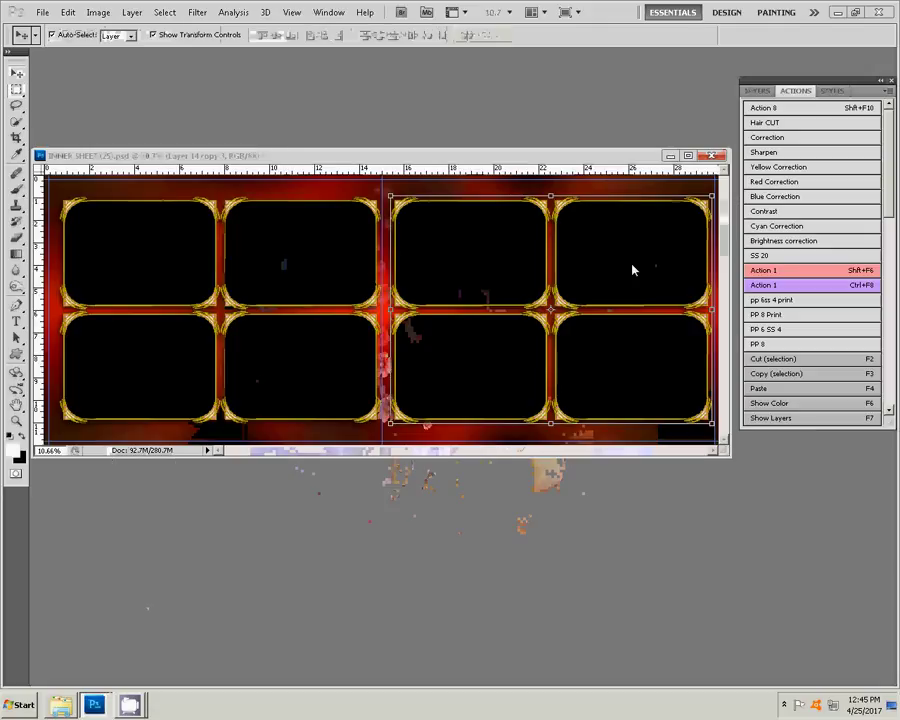
key("w")
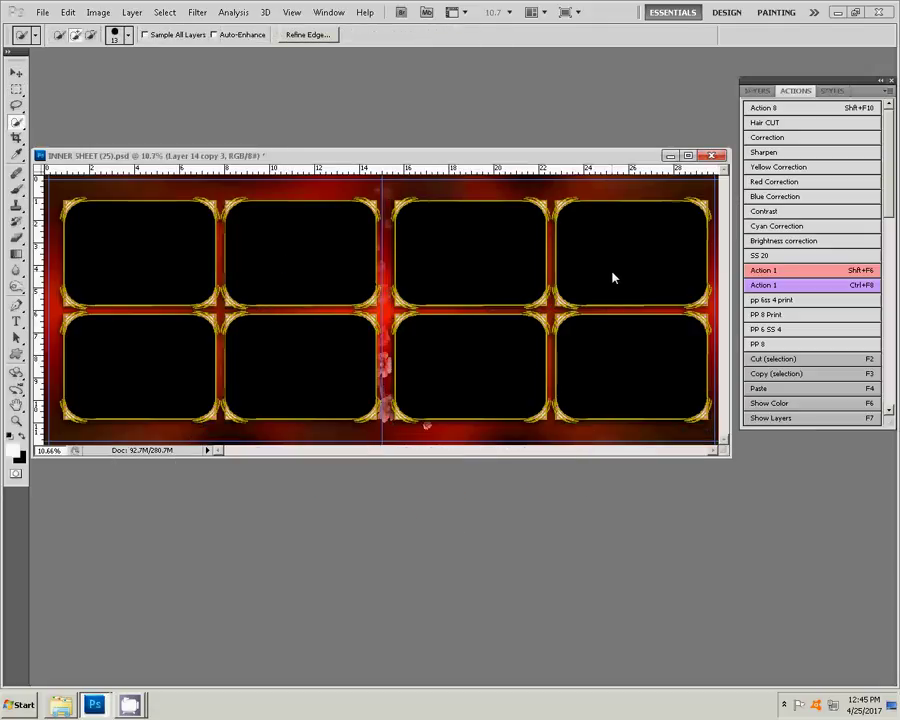
right_click(16, 121)
left_click(50, 131)
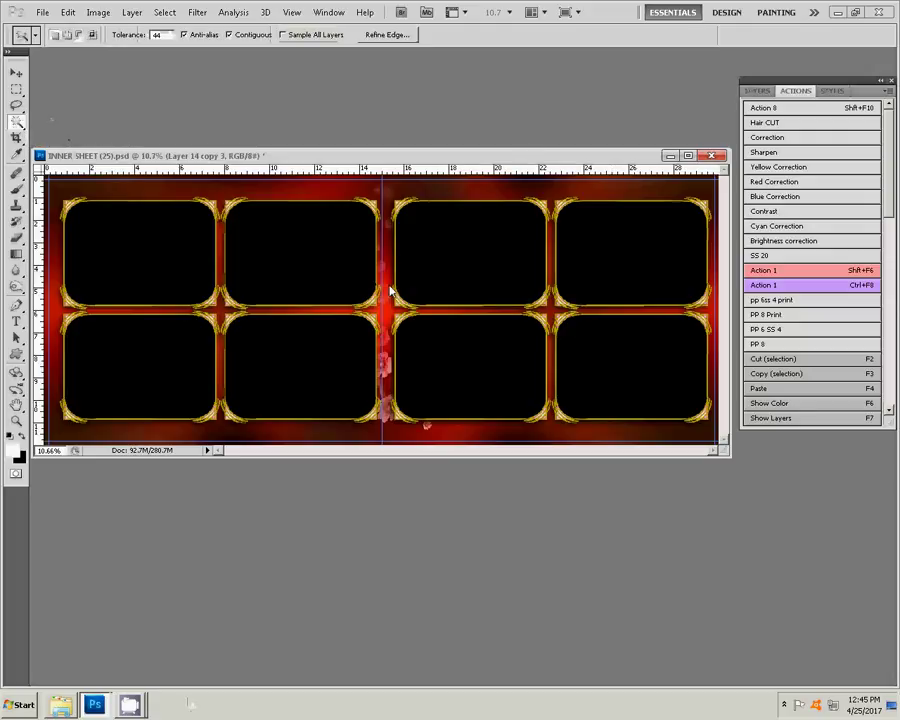
left_click(637, 285)
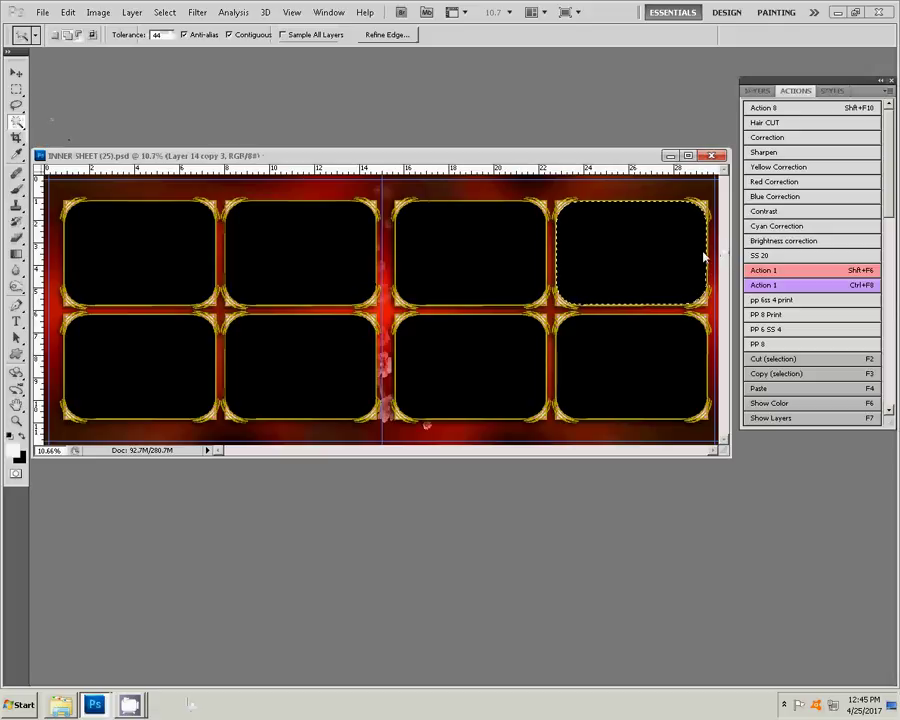
Paste the throne photo into the top-right frame and enlarge it to fill
key("ctrl+v")
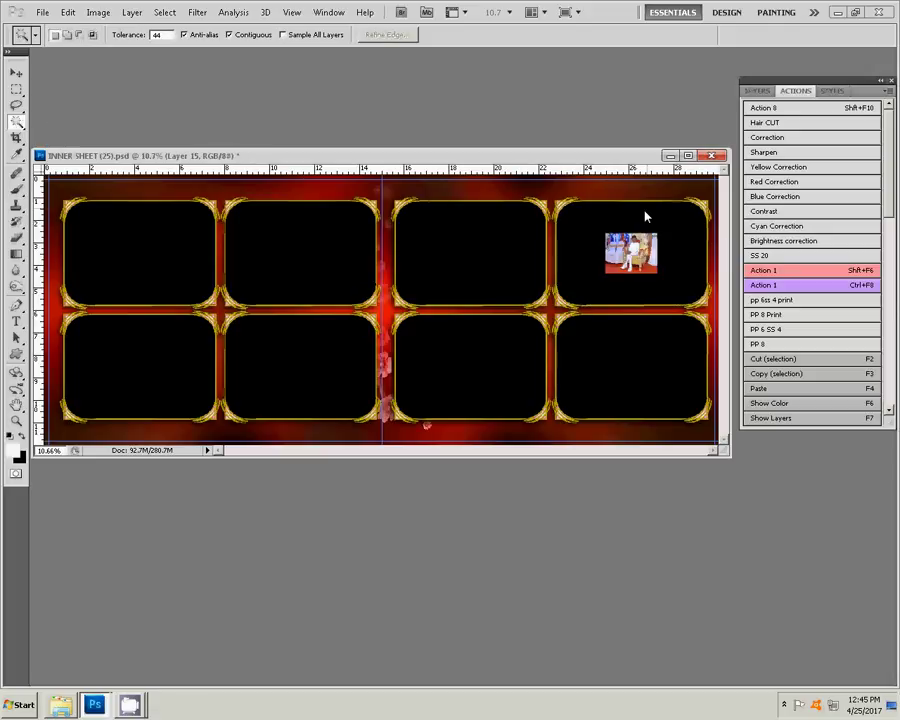
key("v")
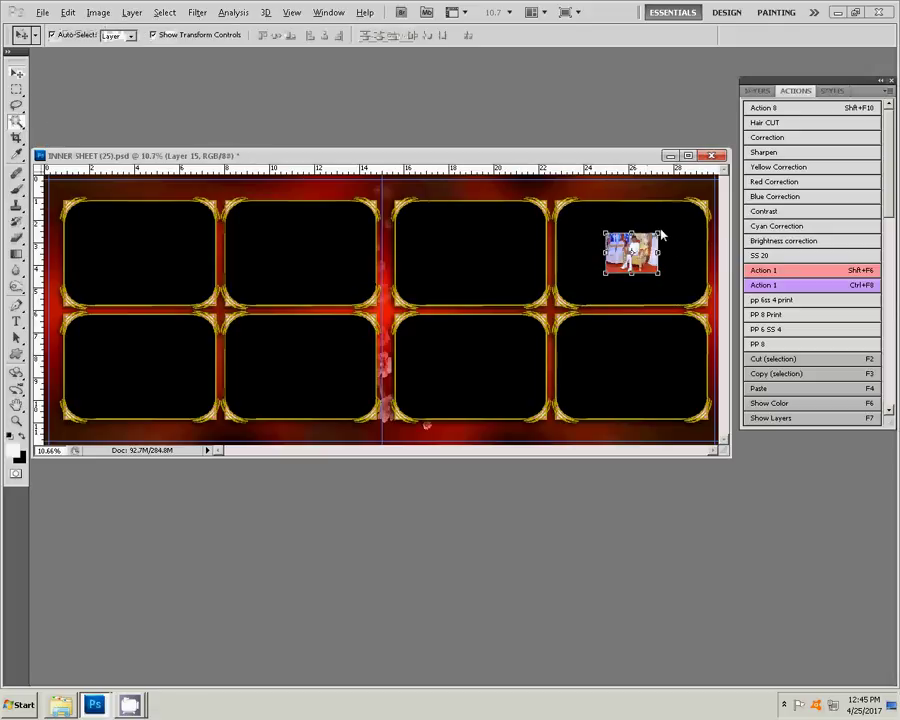
left_click_drag(660, 234, 728, 209)
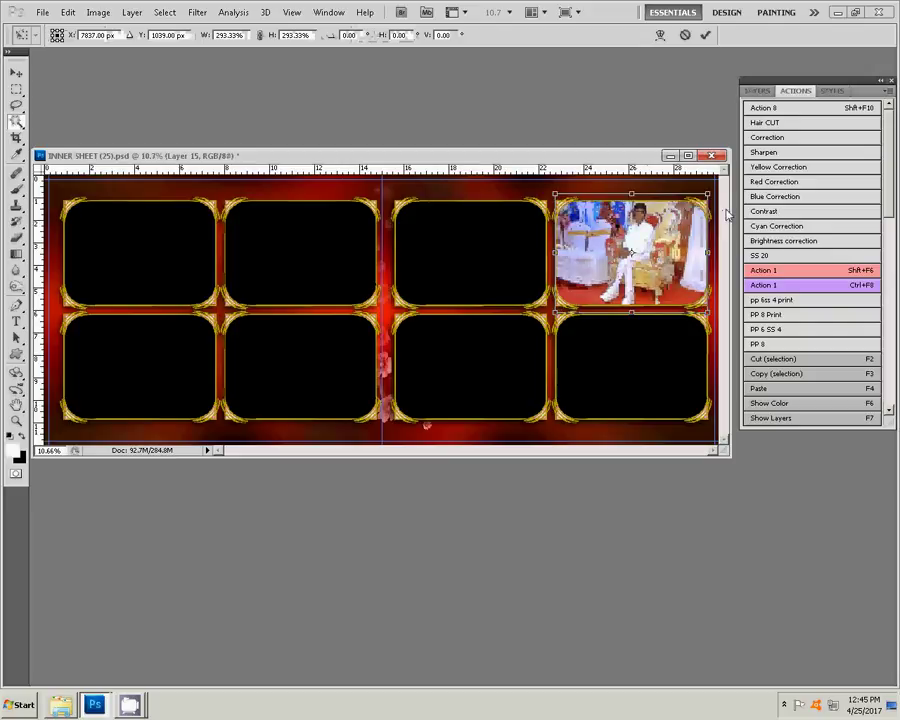
left_click(705, 35)
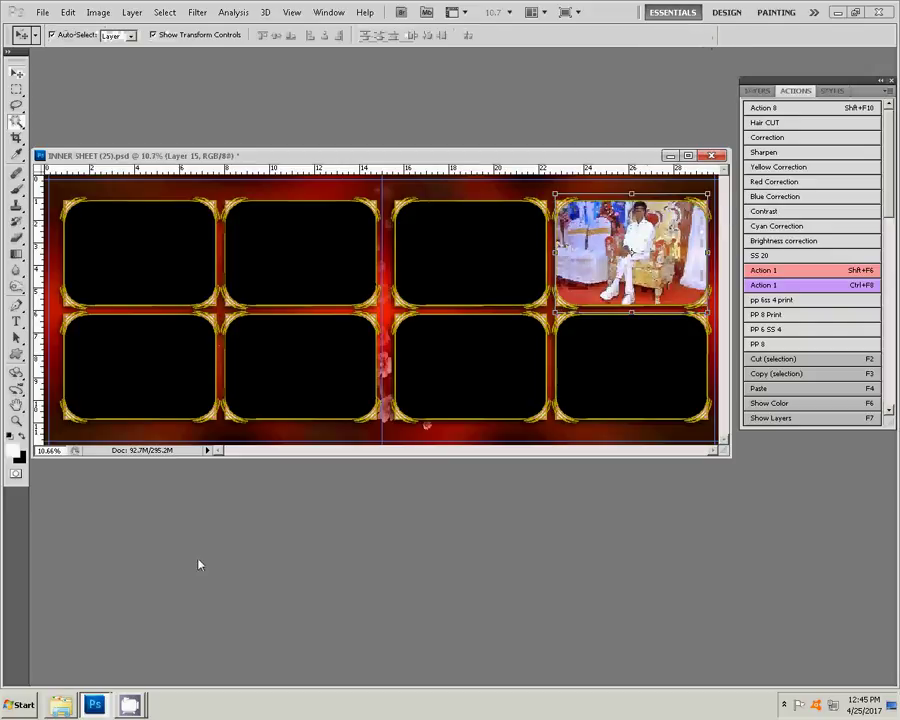
Recycle used photos 0010 and 0011, then open wp_ss_20170407_0012 in Photoshop
left_click(60, 705)
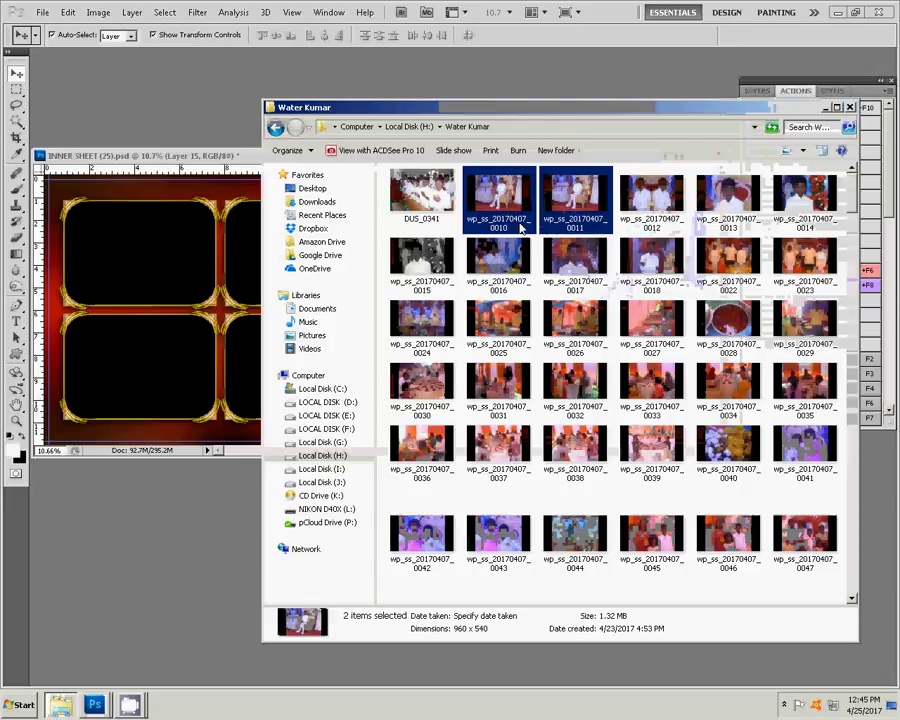
key("Delete")
left_click(506, 362)
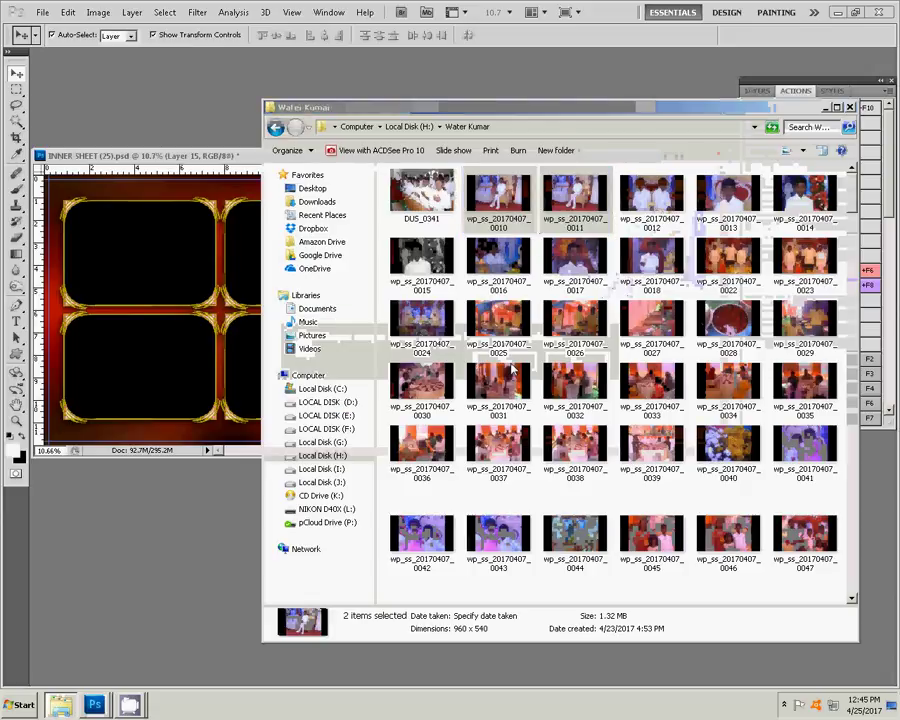
left_click(500, 198)
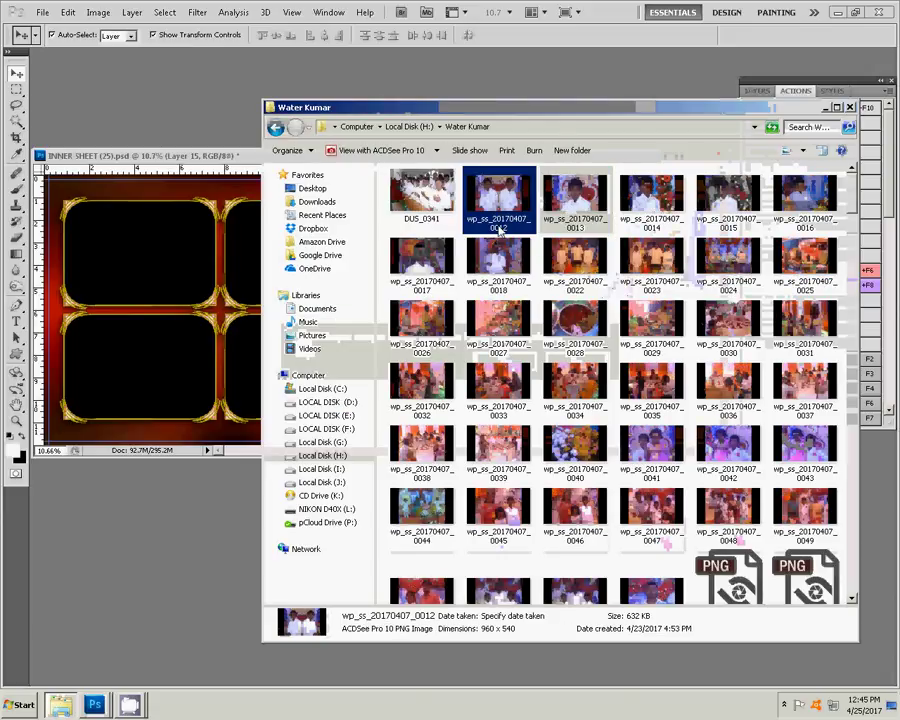
left_click(376, 73)
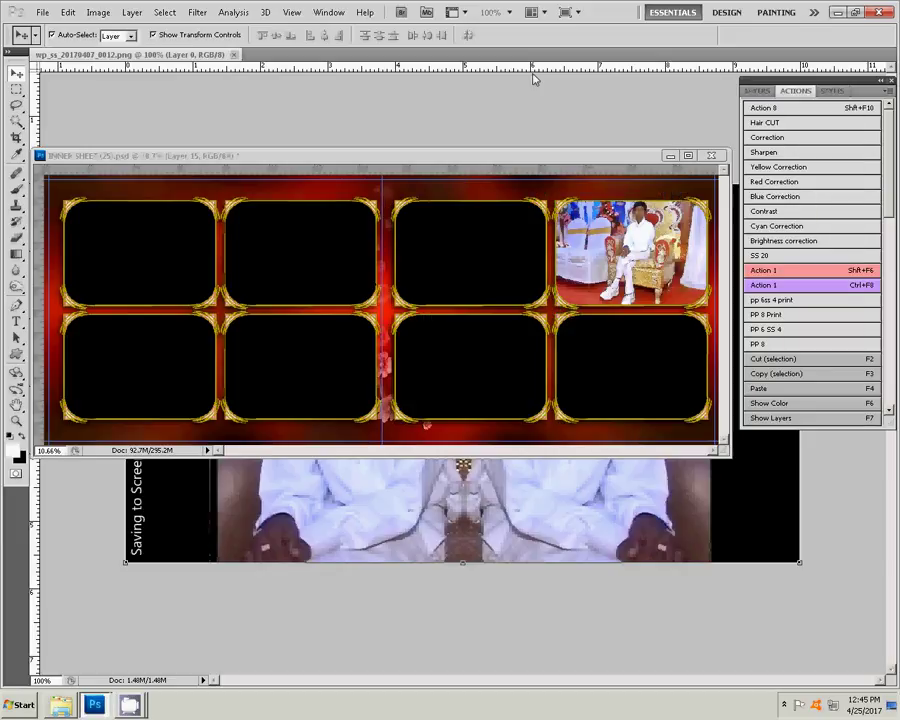
Run the colour-enhancement action on photo 0012 and shift its midtones toward yellow
left_click(535, 80)
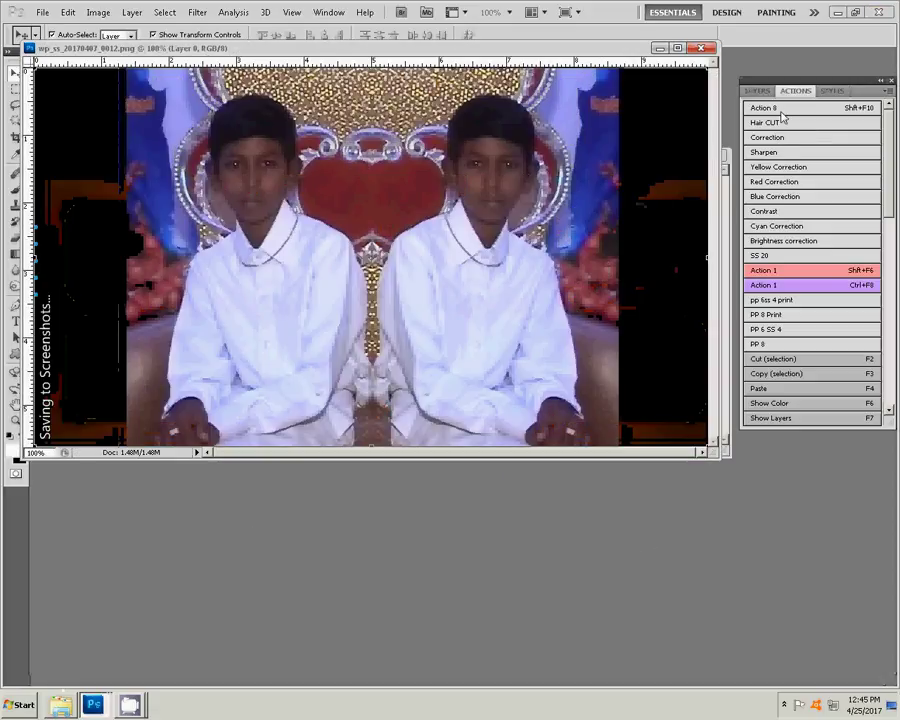
key("ctrl+t")
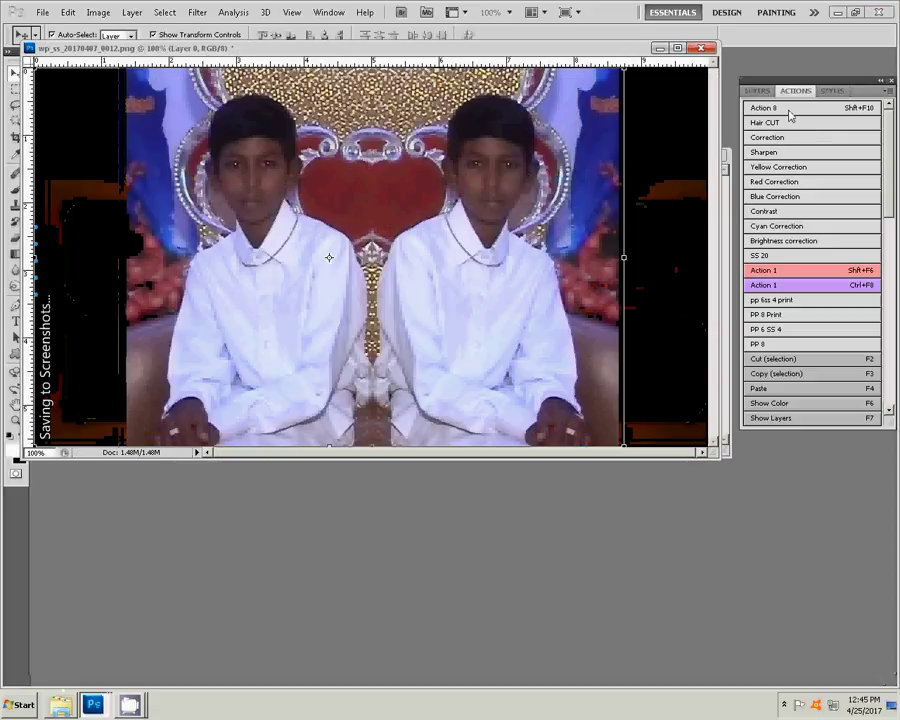
left_click(788, 110)
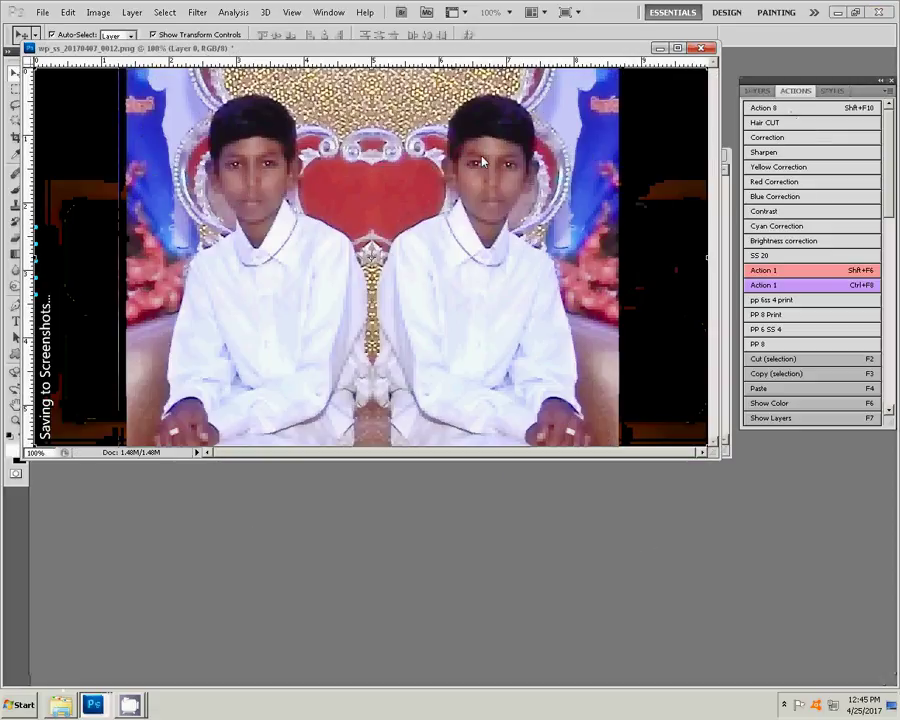
key("ctrl+b")
left_click_drag(662, 300, 643, 313)
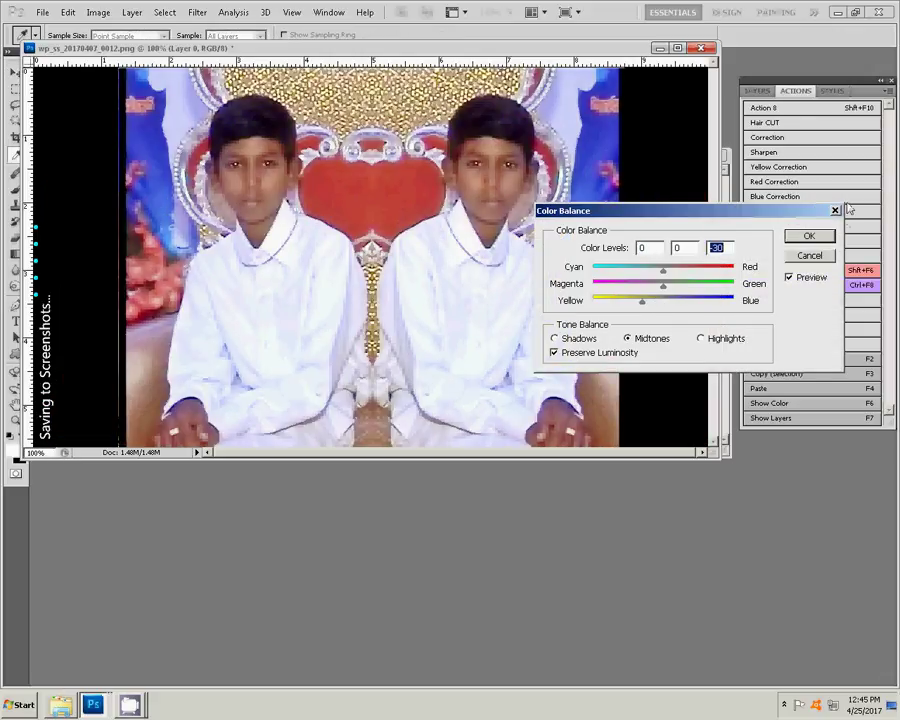
left_click(814, 236)
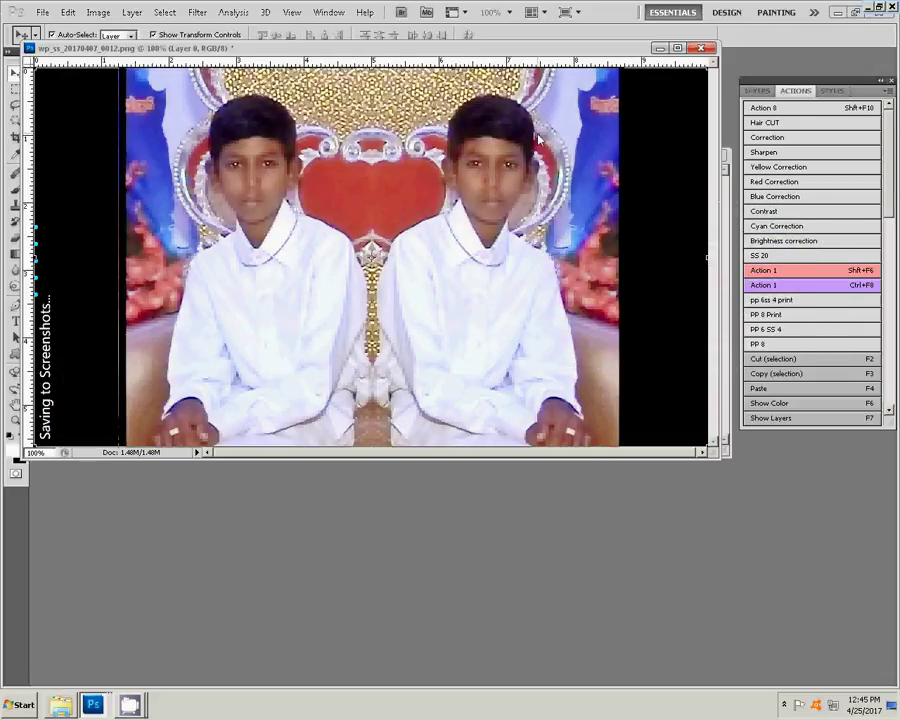
Resize the image to 7 inches wide with proportions constrained
key("ctrl+alt+i")
left_click(380, 246)
double_click(378, 246)
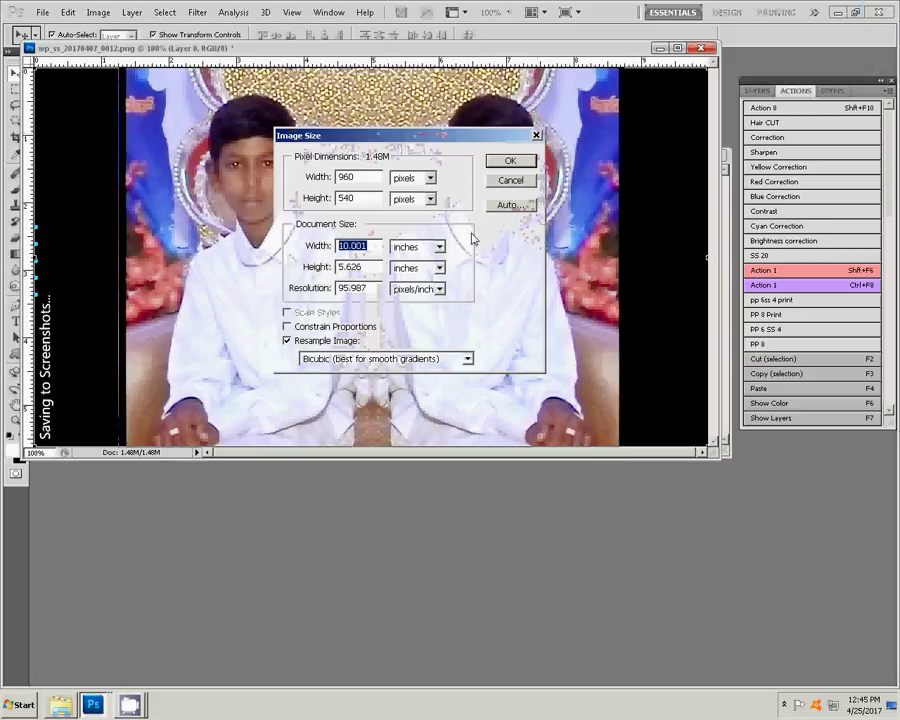
type("7")
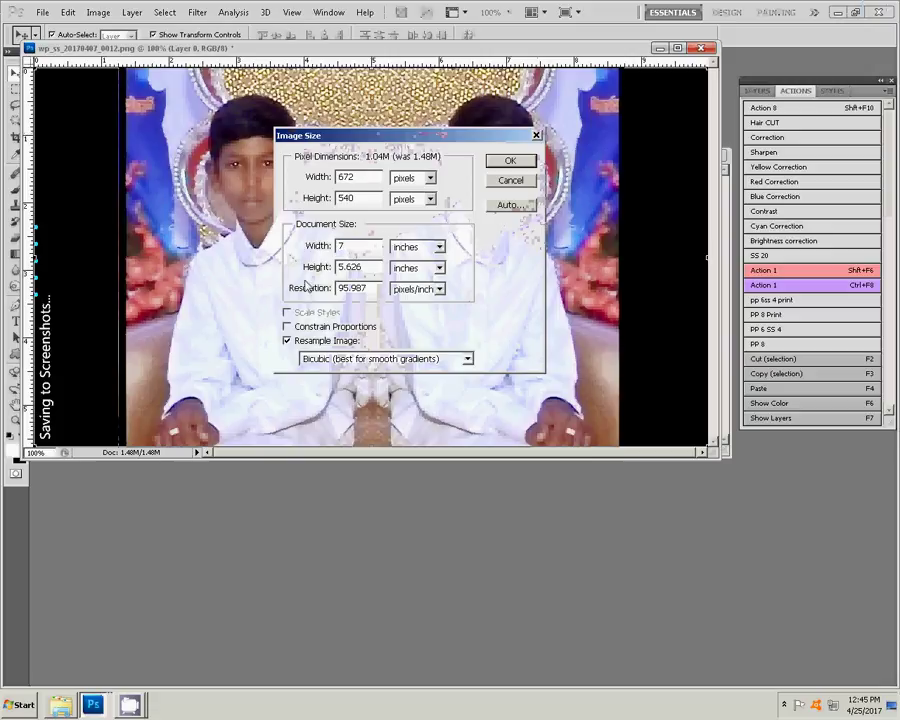
left_click(510, 180, "alt")
double_click(380, 247)
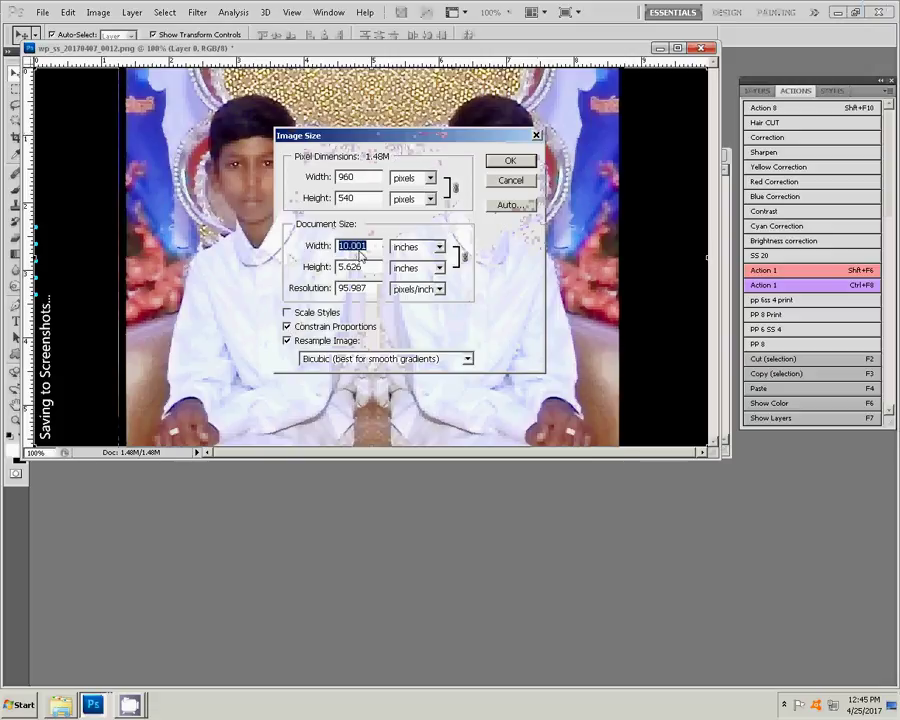
left_click(376, 250)
double_click(376, 250)
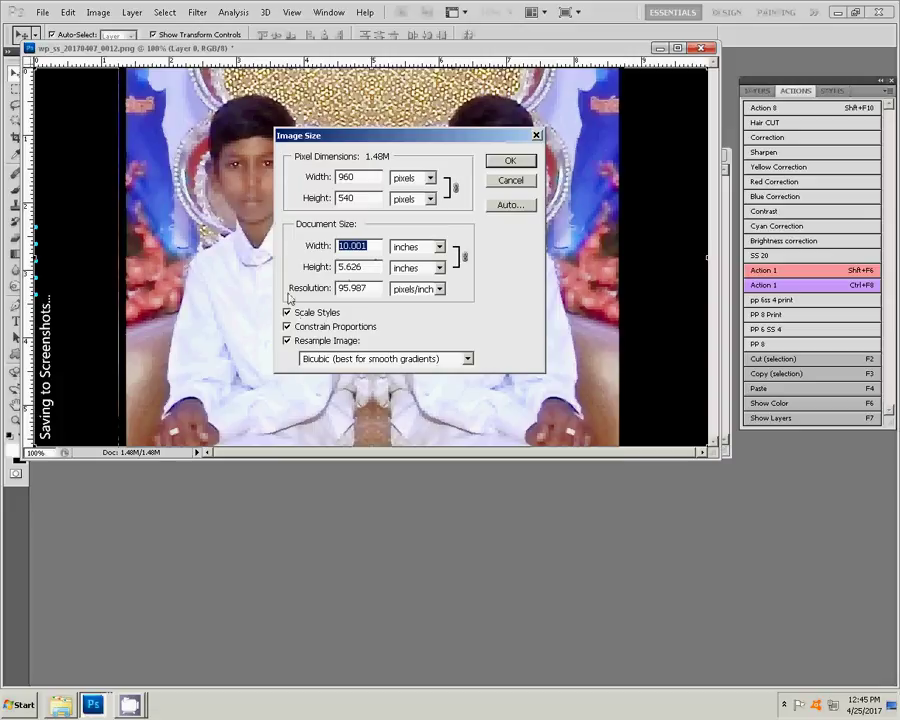
type("7")
left_click(517, 167)
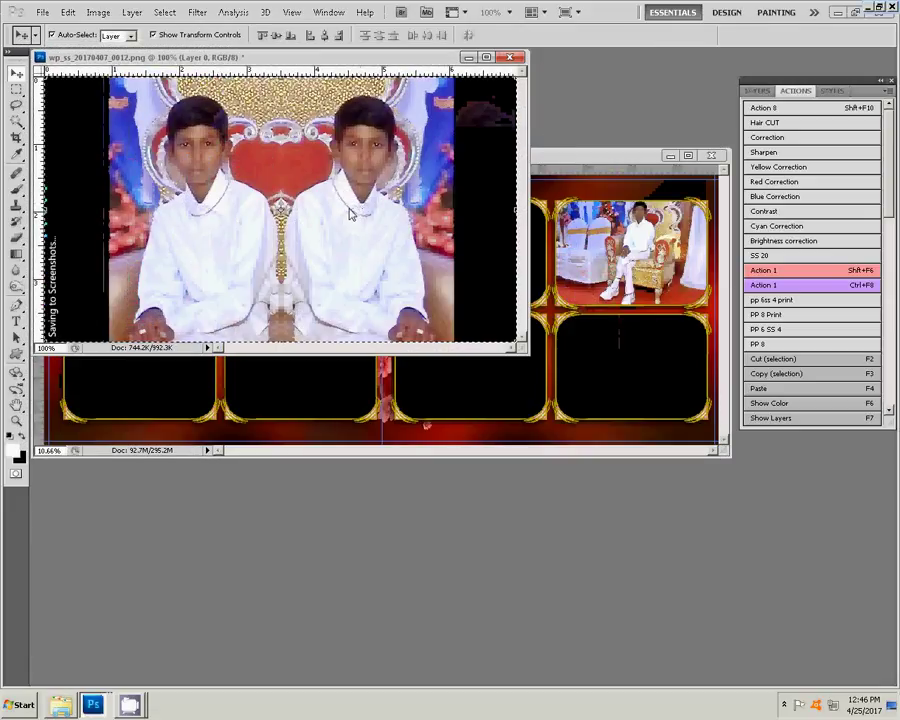
Close the PNG unsaved and Magic Wand the black interior of the third top frame
key("ctrl+w")
left_click(450, 268)
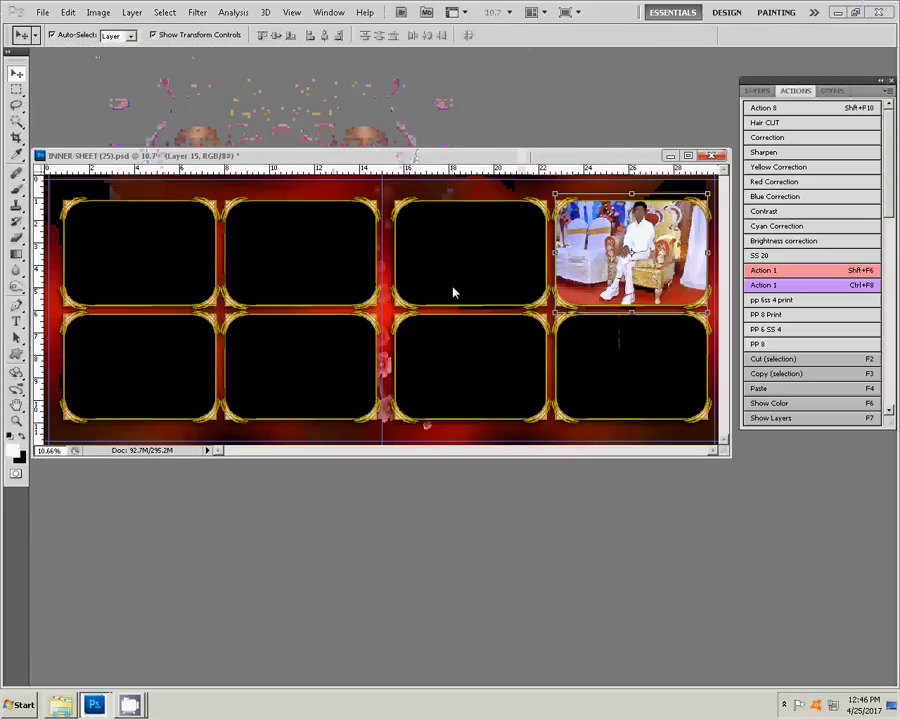
left_click(458, 265)
key("w")
left_click(453, 260)
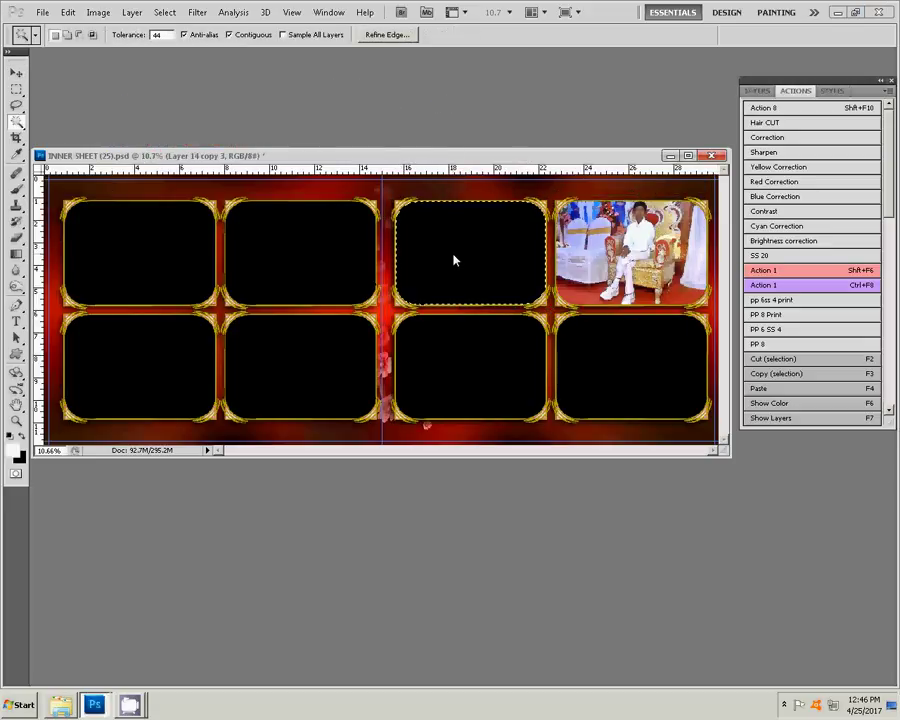
Paste the two-boys photo into the third frame, enlarge it to fit, and return to the folder
key("ctrl+j")
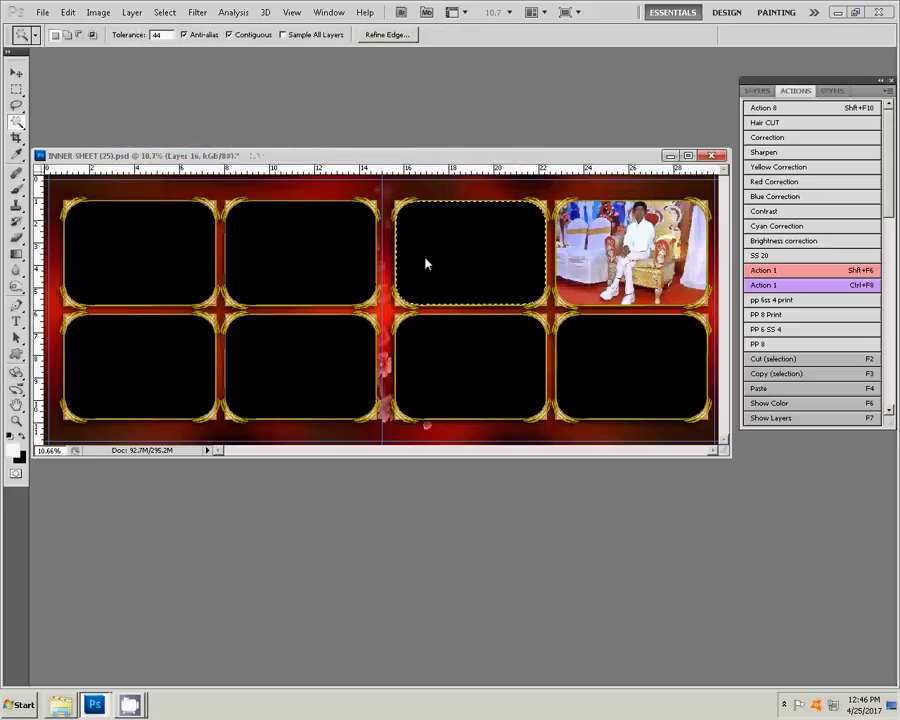
key("ctrl+v")
key("v")
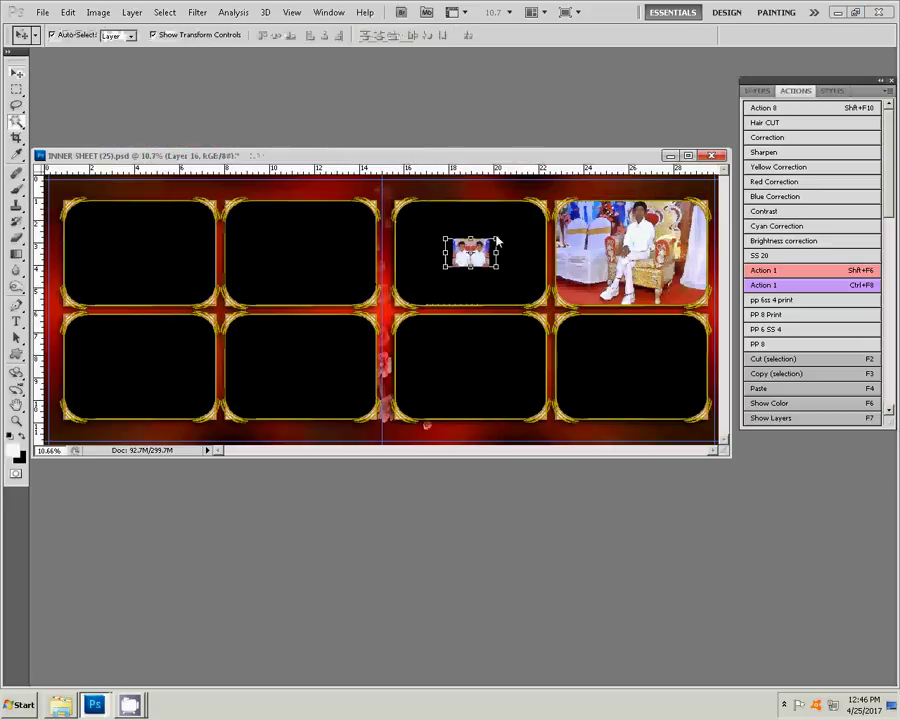
mouse_move(497, 240)
left_mouse_down()
mouse_move(546, 226)
mouse_move(575, 199)
left_mouse_up()
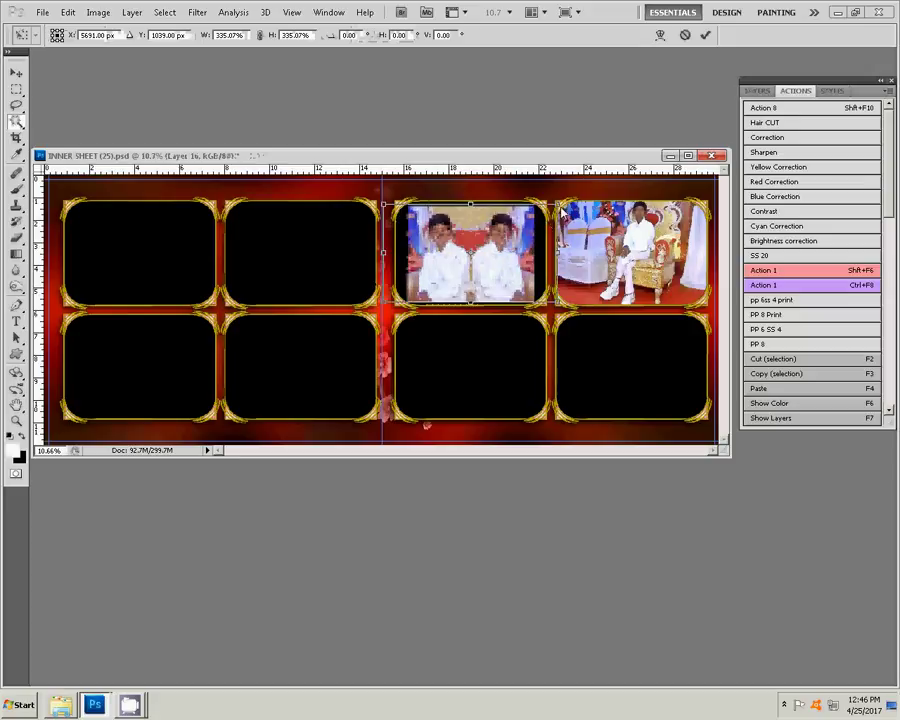
double_click(498, 224)
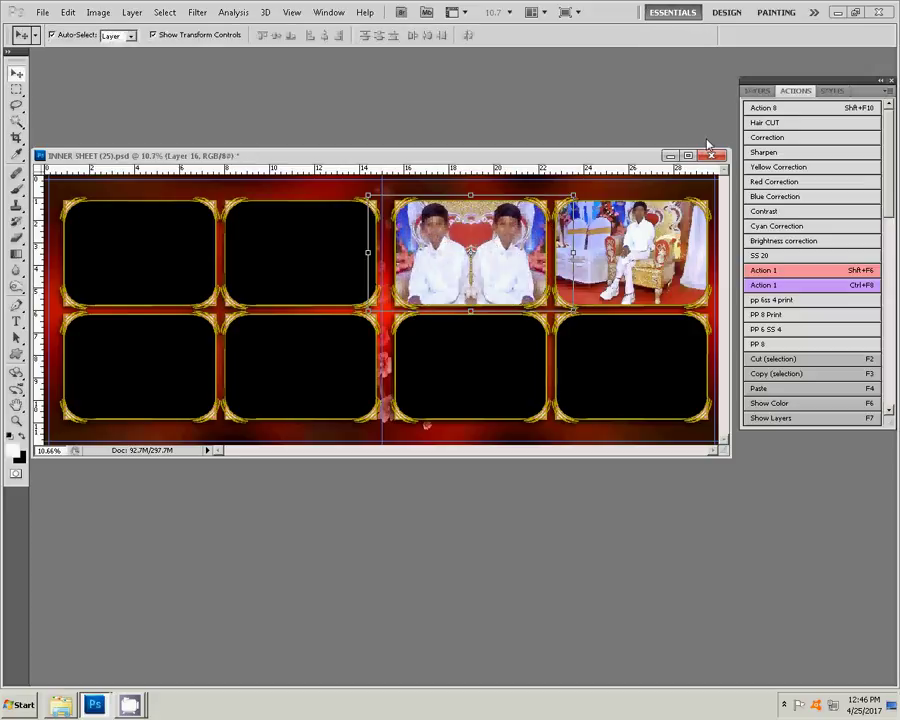
left_click(62, 705)
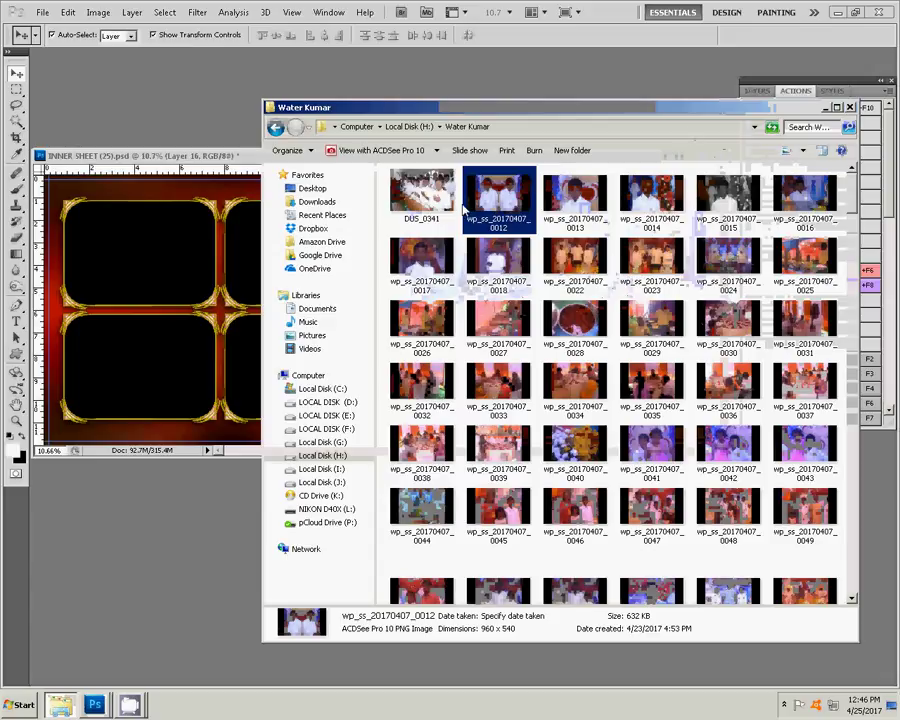
Recycle used photo 0012 and select photos 0022 and 0023 together
key("Delete")
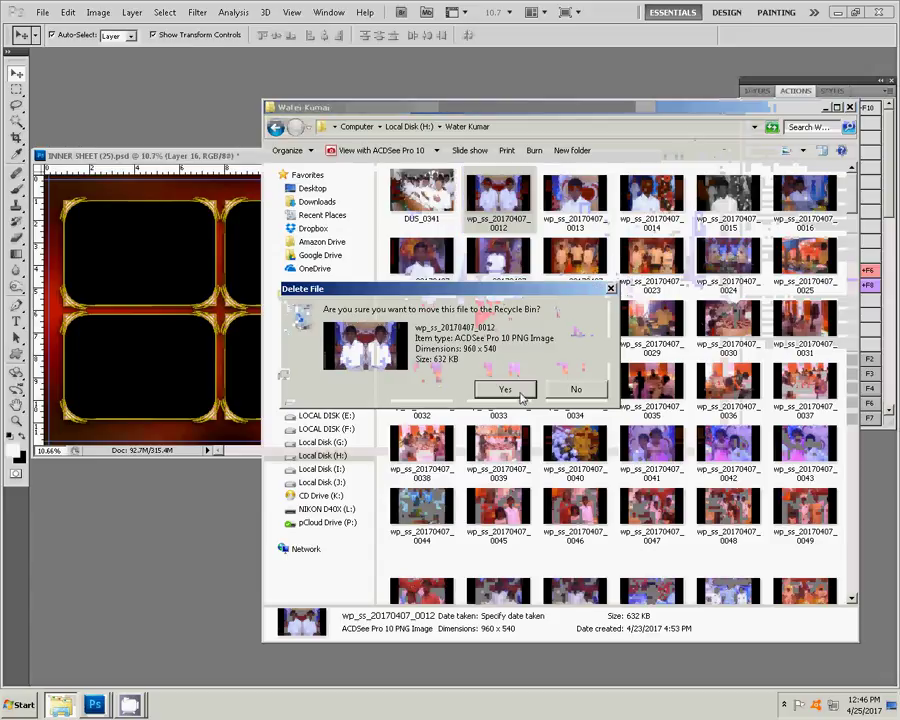
left_click(520, 390)
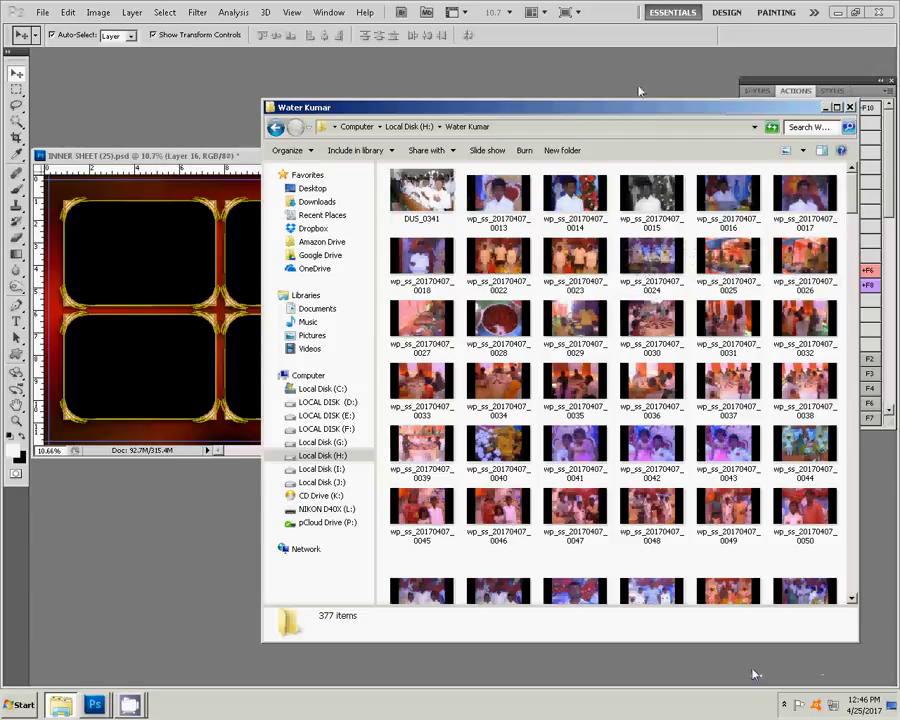
left_click(500, 262)
left_click(594, 287, "ctrl")
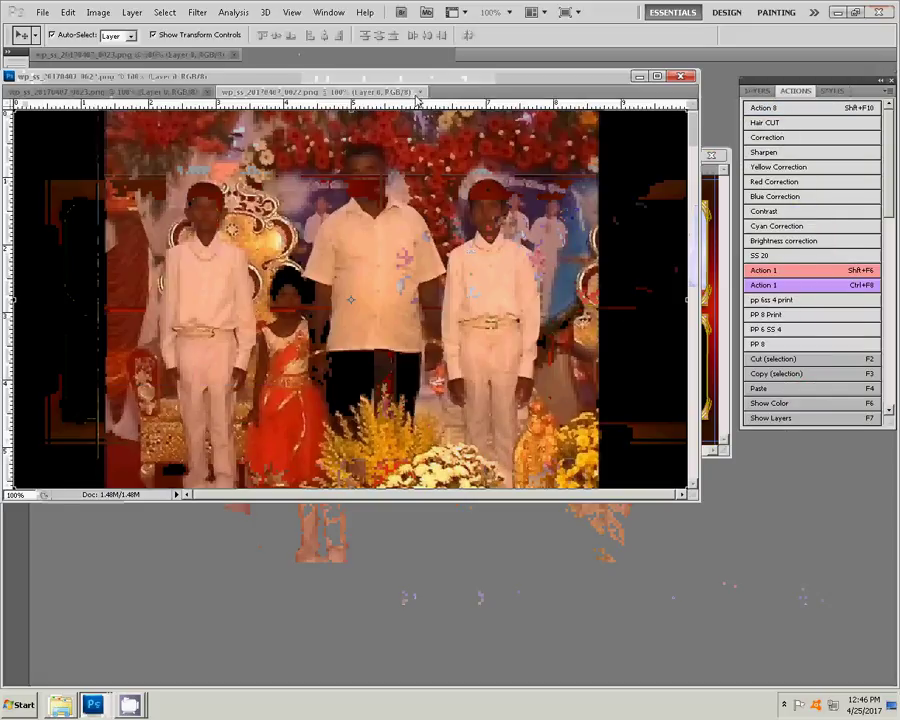
Close photo 0022, keep 0023 open, and start deleting 0022 and 0023 in Explorer
left_click(420, 91)
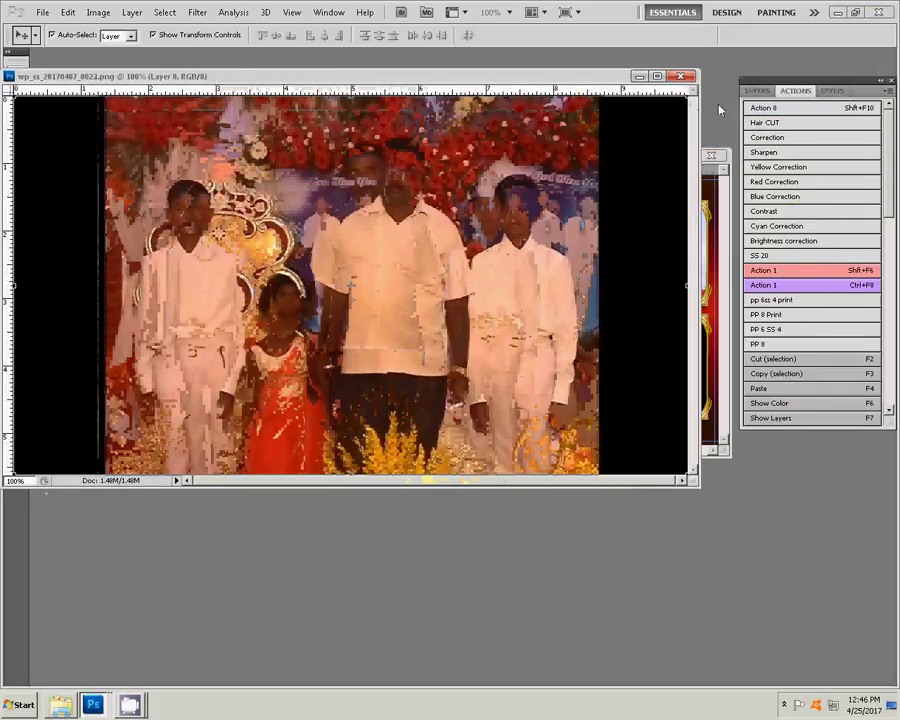
key("ctrl+Tab")
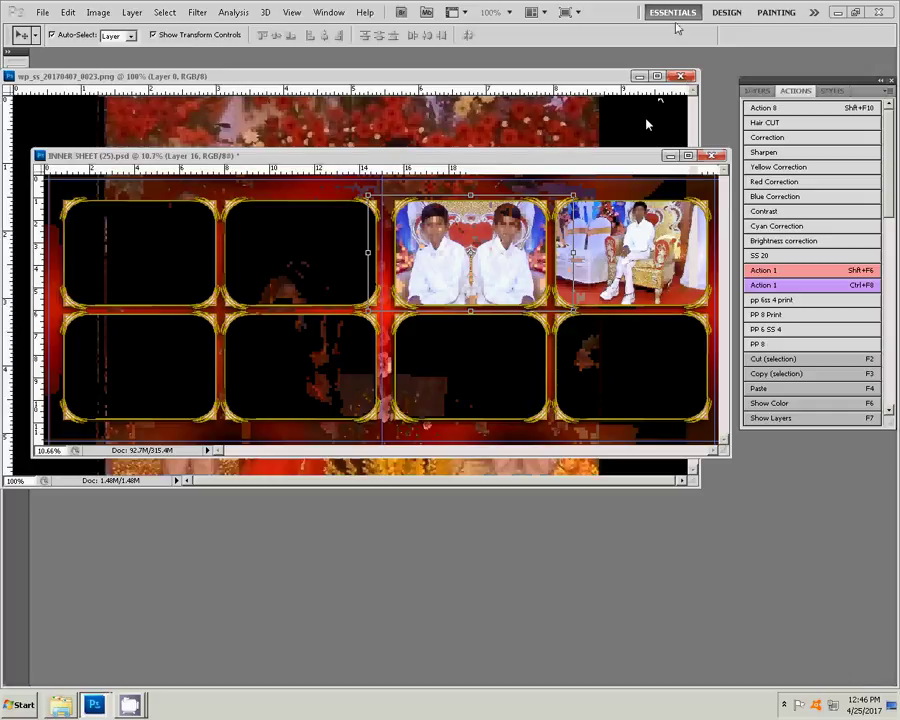
key("alt+Tab")
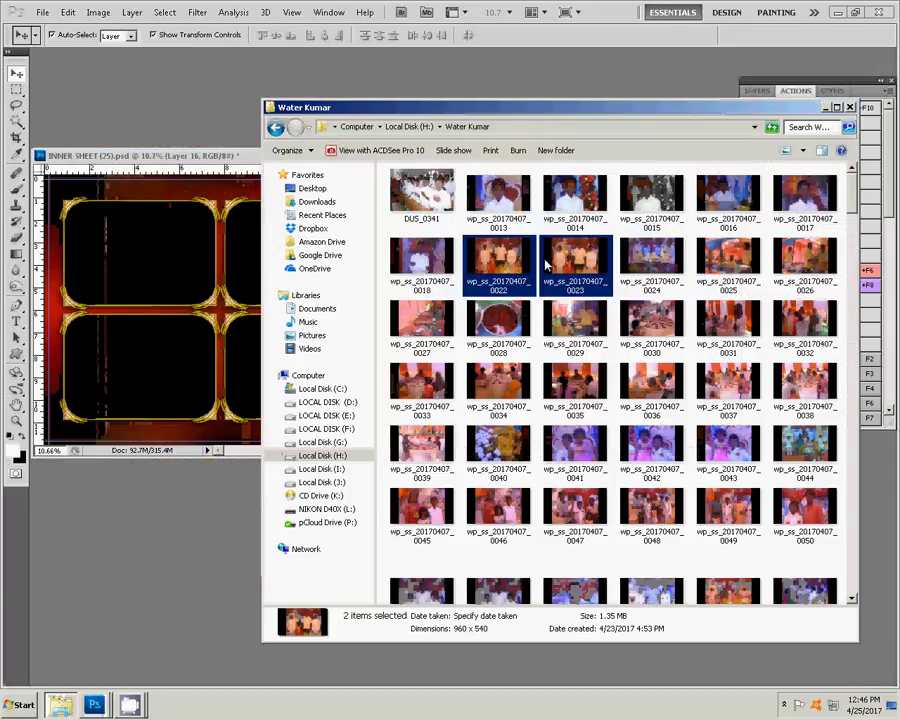
key("Delete")
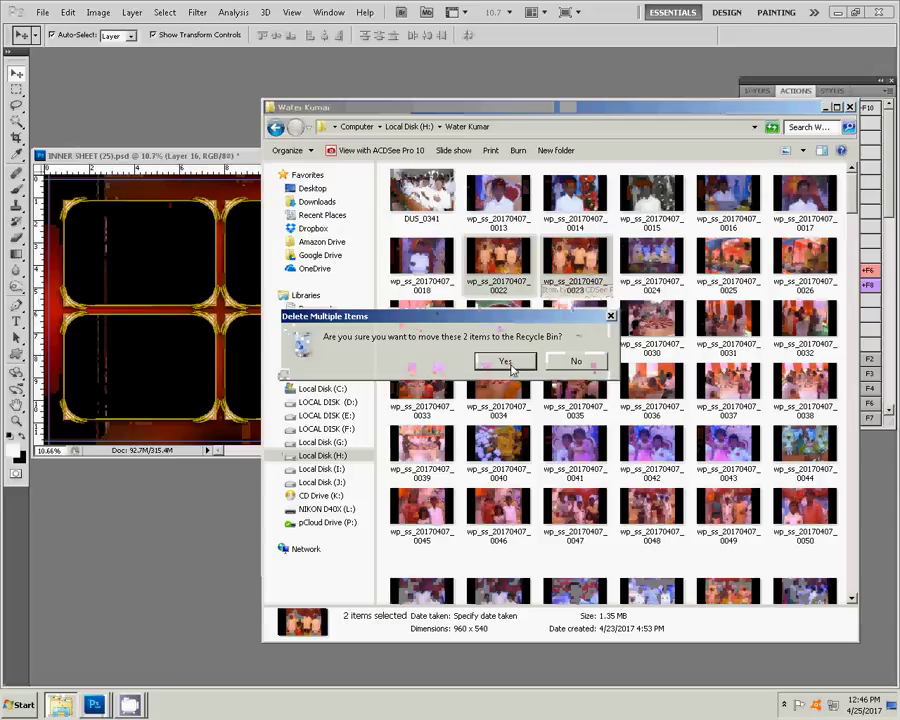
Confirm recycling photos 0022 and 0023, then open wp_ss_20170407_0024 in Photoshop
left_click(507, 362)
left_click(498, 258)
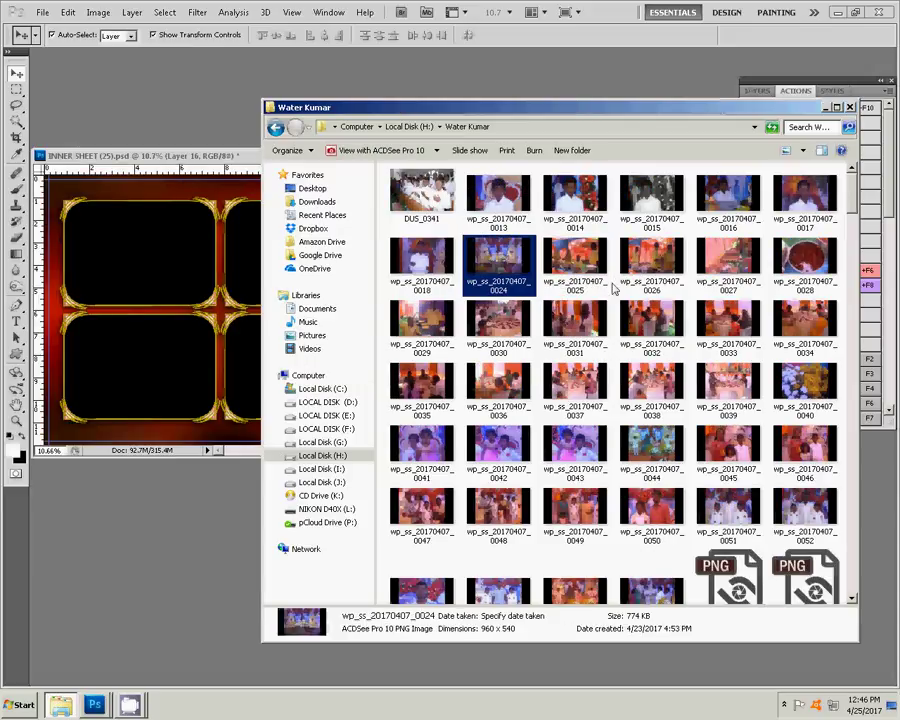
left_click(404, 64)
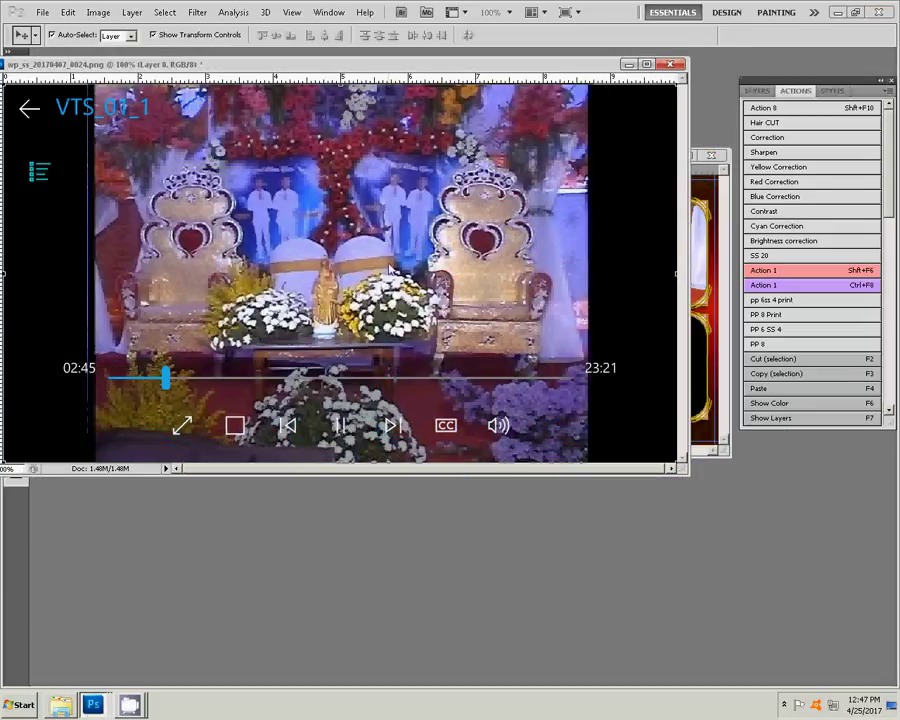
Shift photo 0024's midtone Color Balance toward yellow
key("ctrl+b")
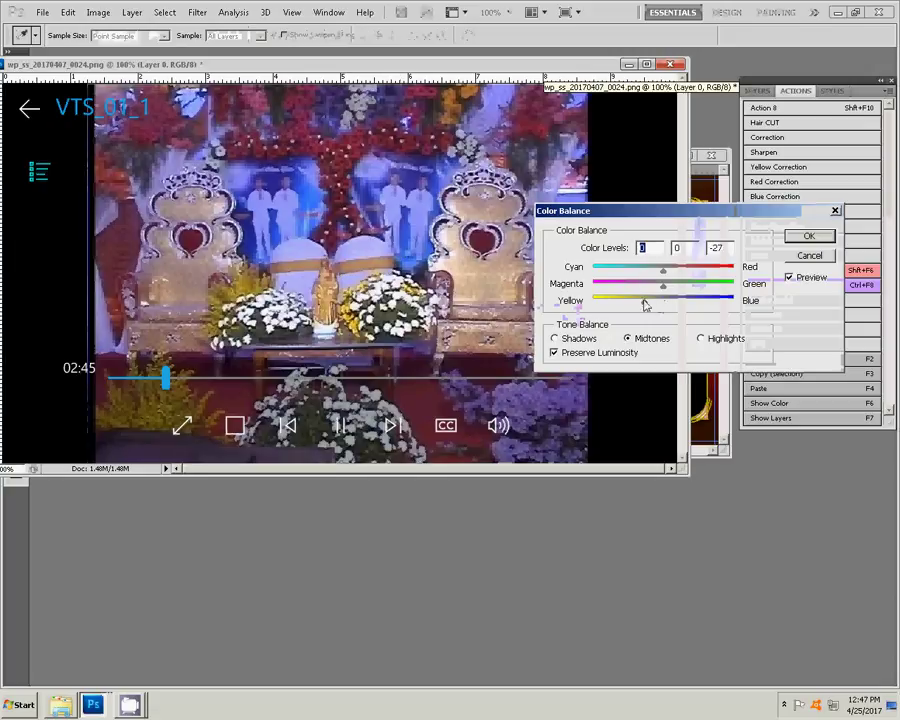
mouse_move(645, 305)
left_mouse_down()
mouse_move(625, 305)
mouse_move(656, 298)
mouse_move(686, 275)
mouse_move(674, 272)
left_mouse_up()
left_click(809, 236)
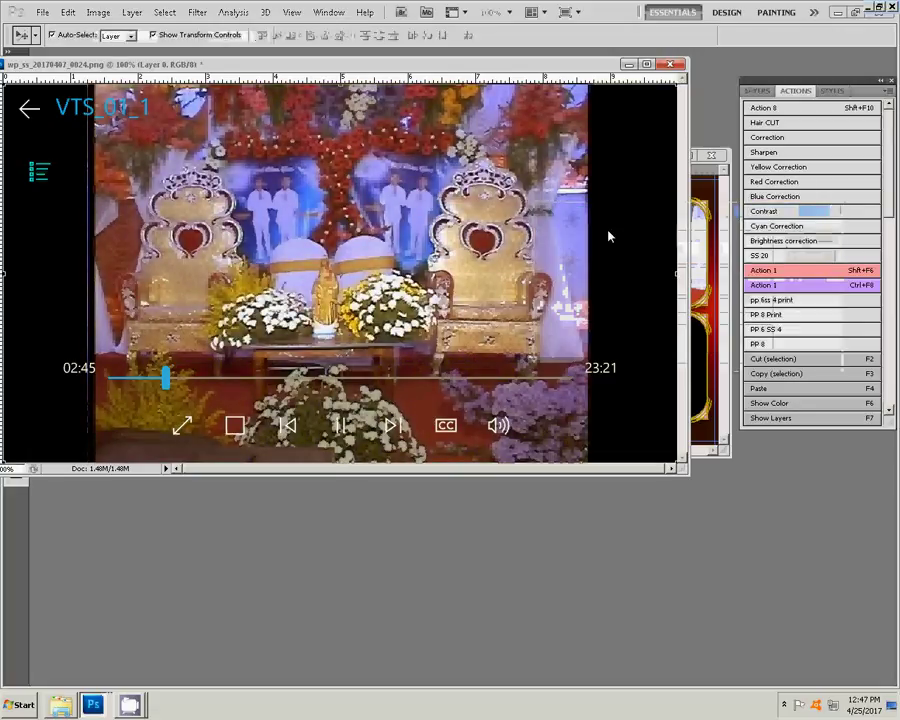
Copy the picture area between the black side bars and close photo 0024 unsaved
scroll(426, 253, "down", 1)
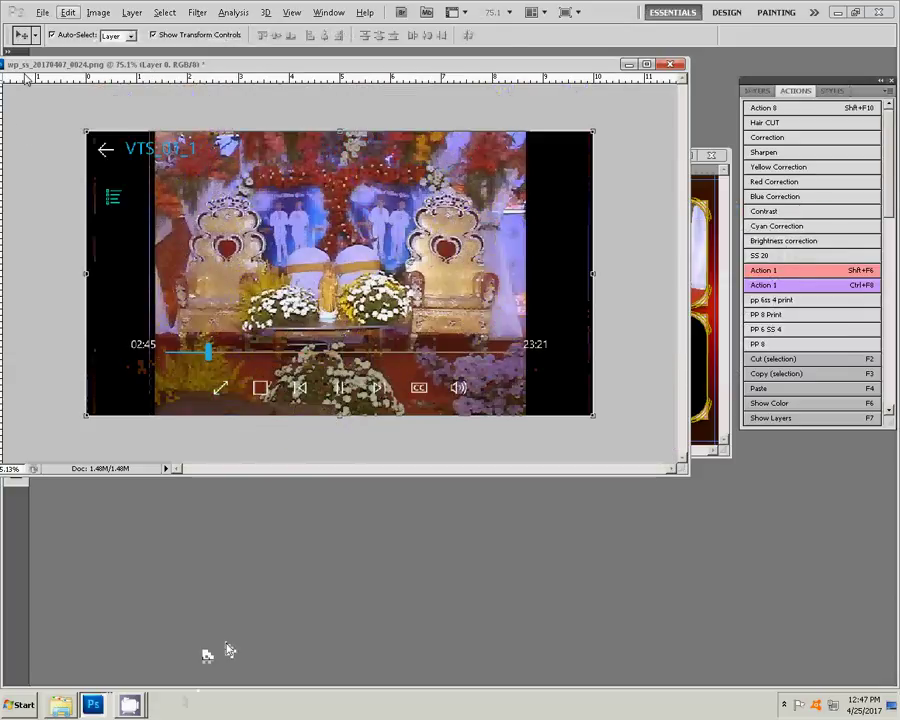
left_click_drag(47, 70, 101, 95)
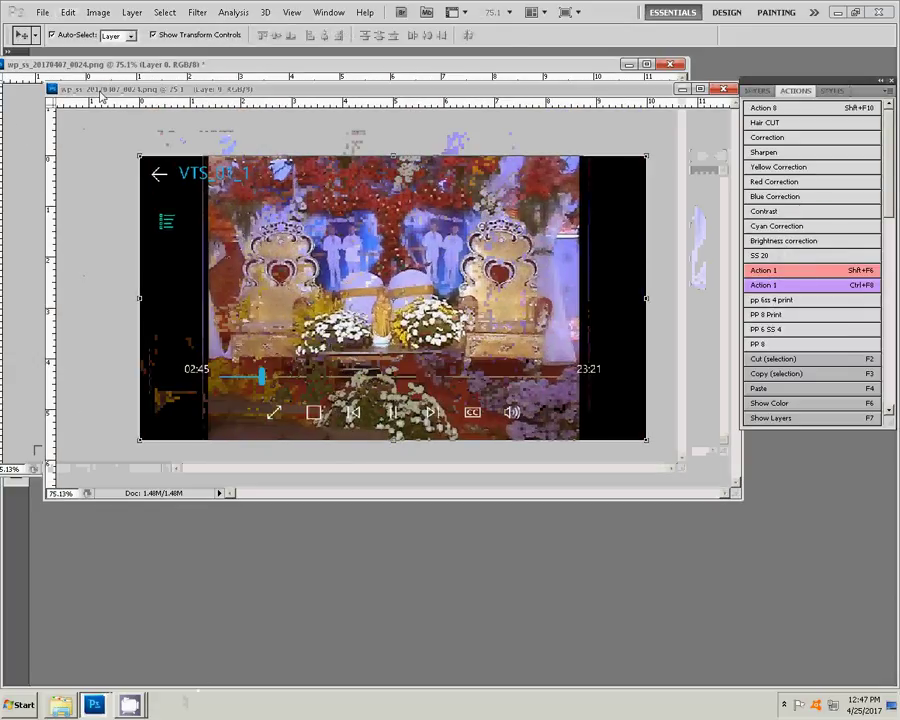
key("m")
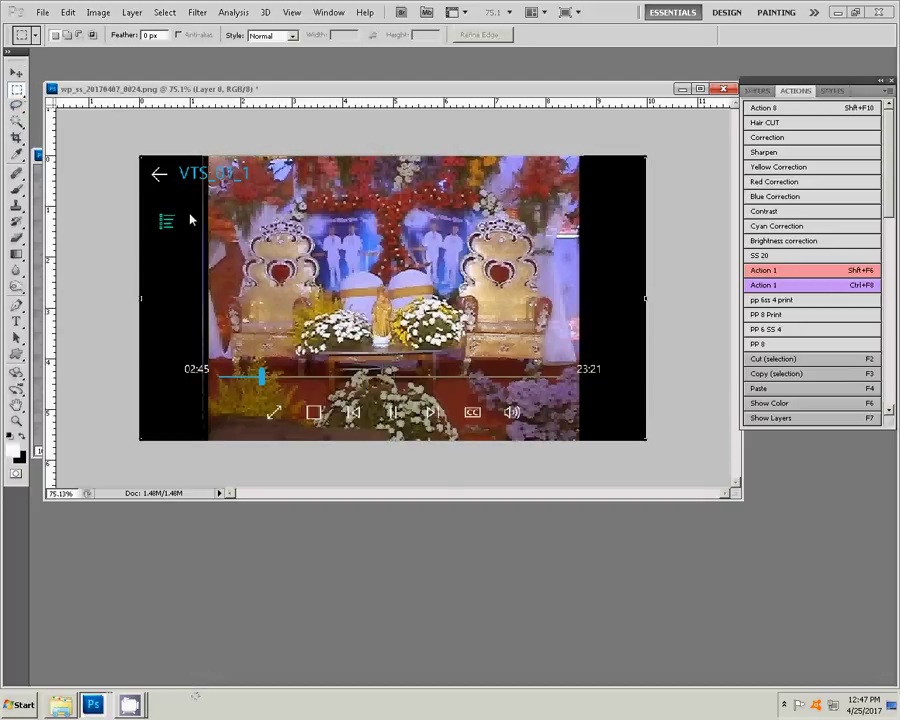
left_click_drag(210, 159, 578, 451)
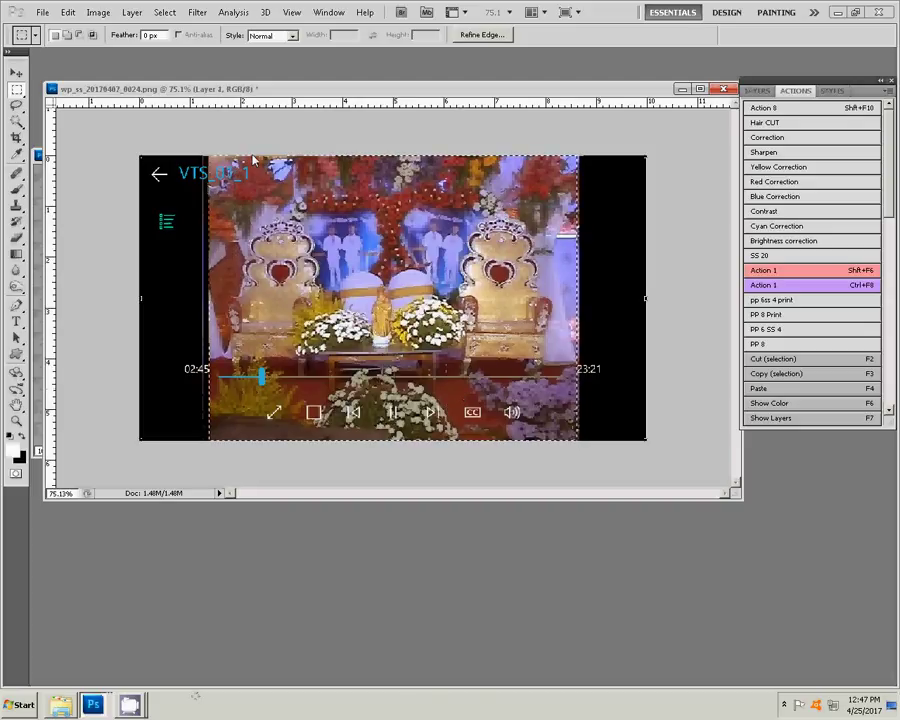
key("ctrl+j")
left_click(723, 89)
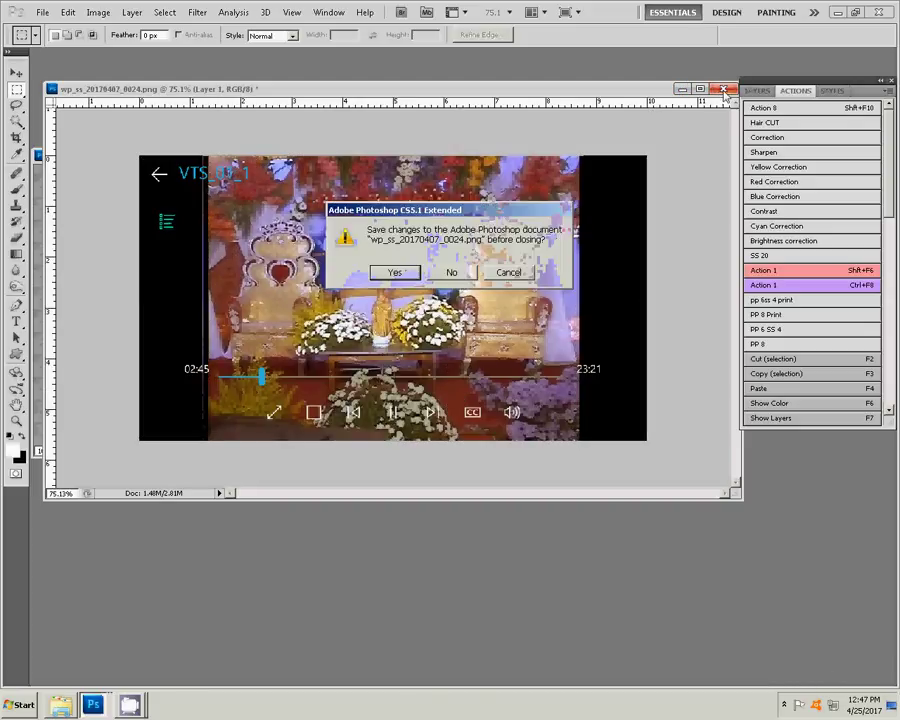
left_click(455, 381)
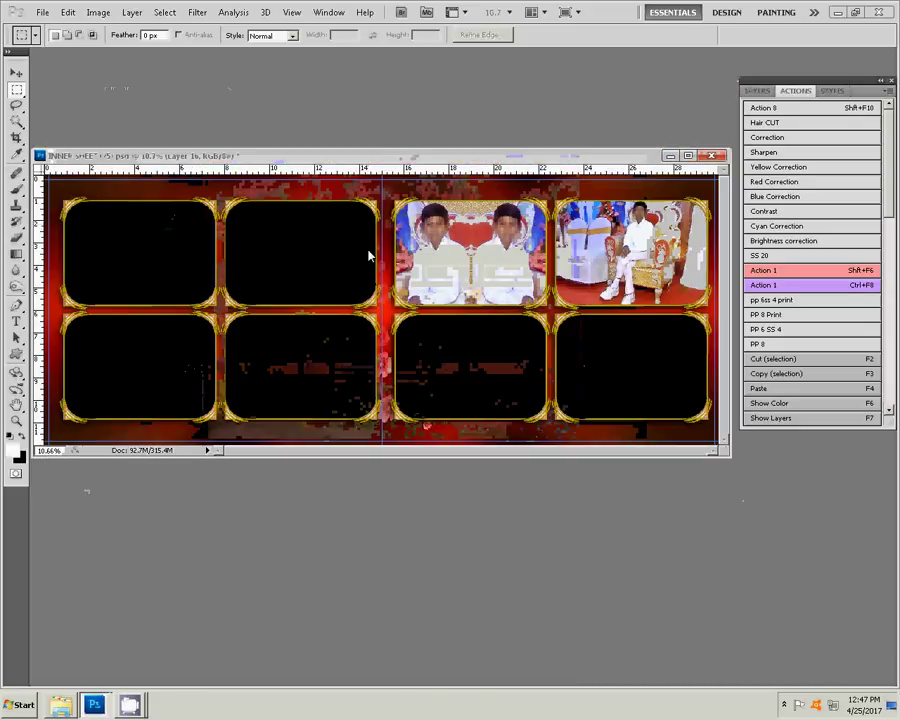
Paste photo 0024 into the top-left frame, enlarge it to fill, commit, and show the photo folder
key("v")
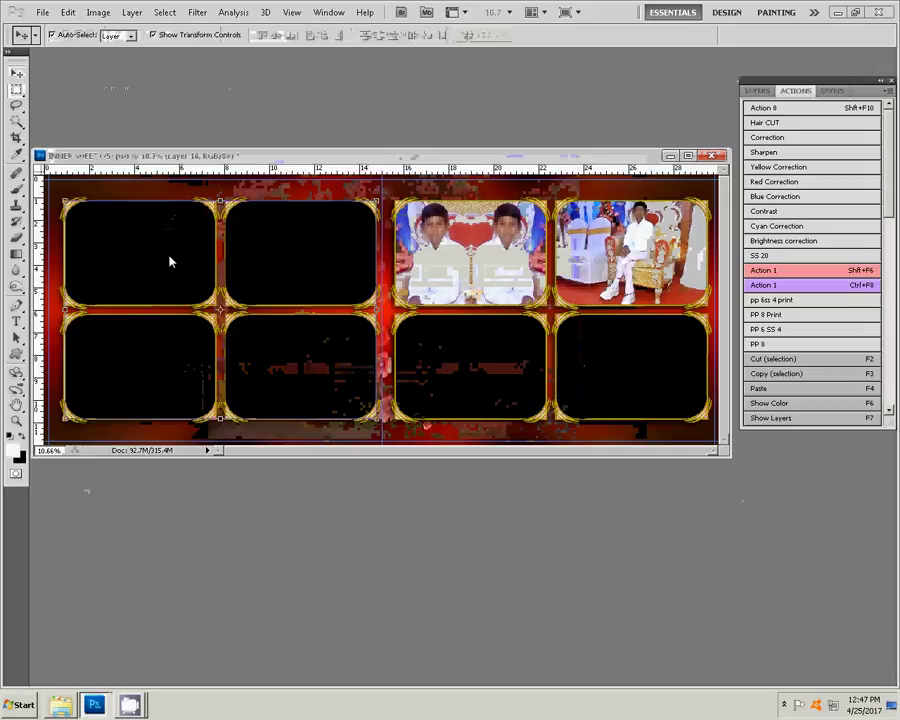
key("w")
left_click(159, 255)
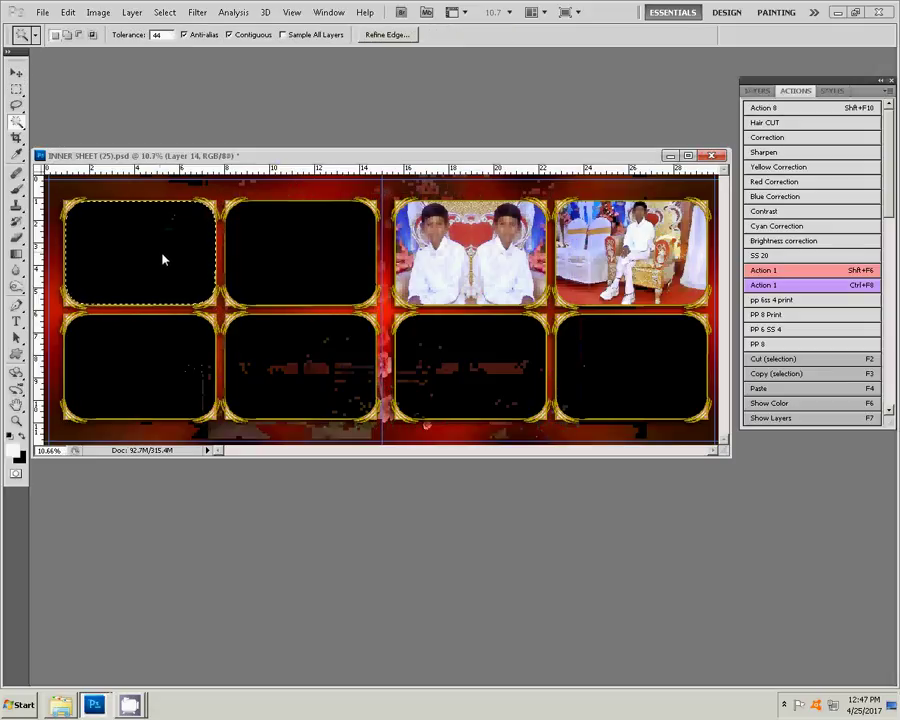
key("ctrl+alt+shift+v")
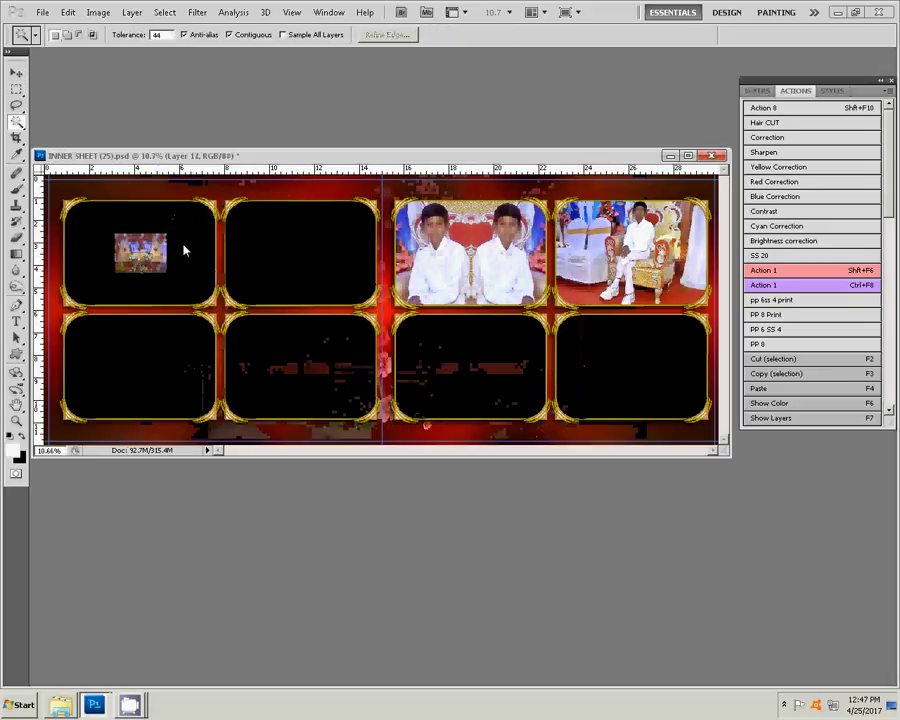
key("v")
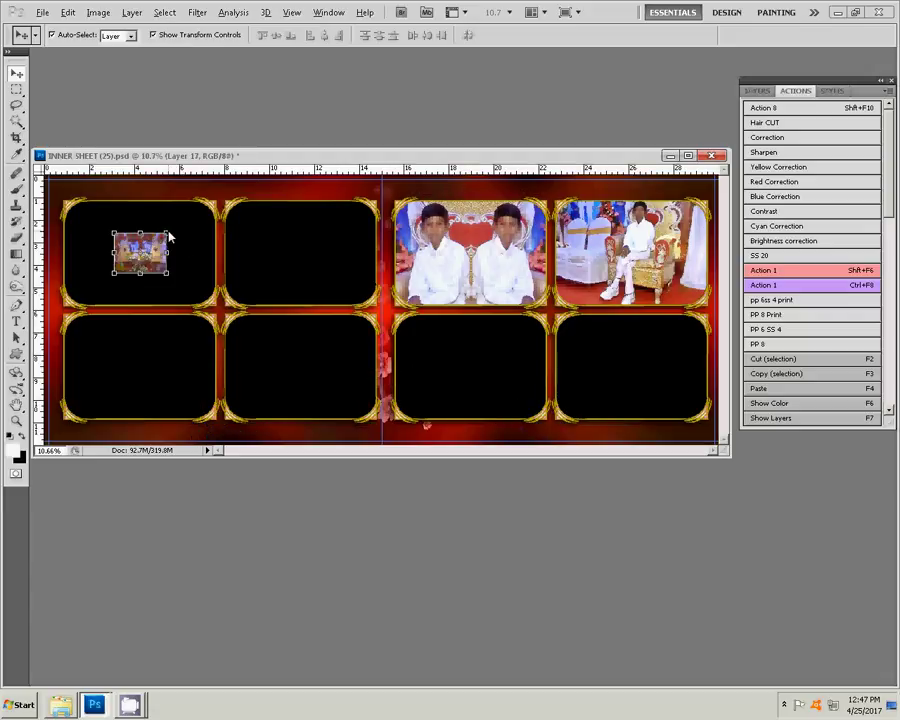
left_click_drag(168, 234, 218, 193)
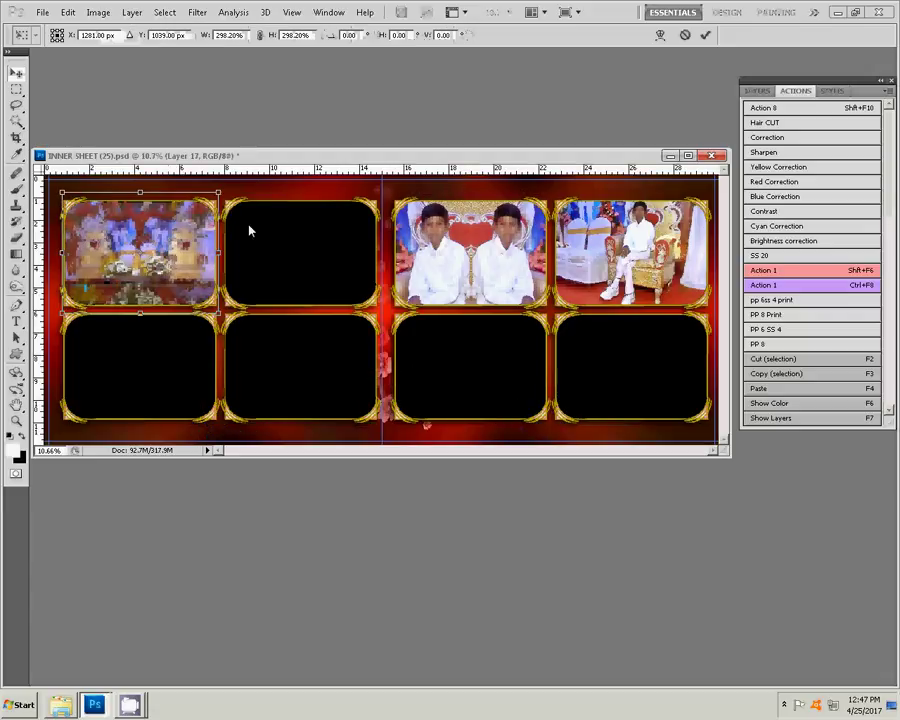
left_click(705, 36)
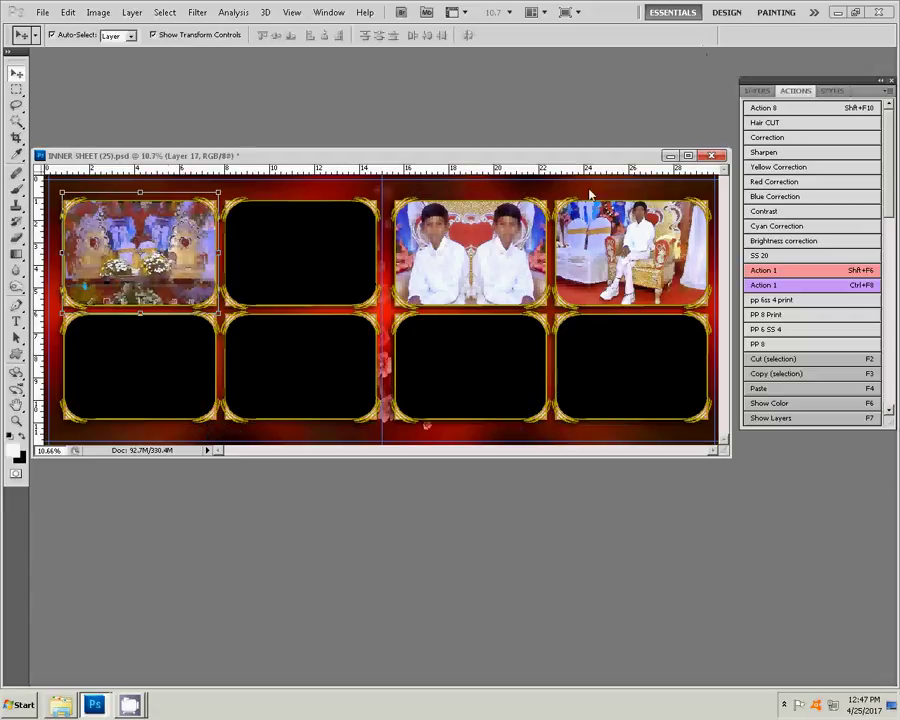
left_click(70, 709)
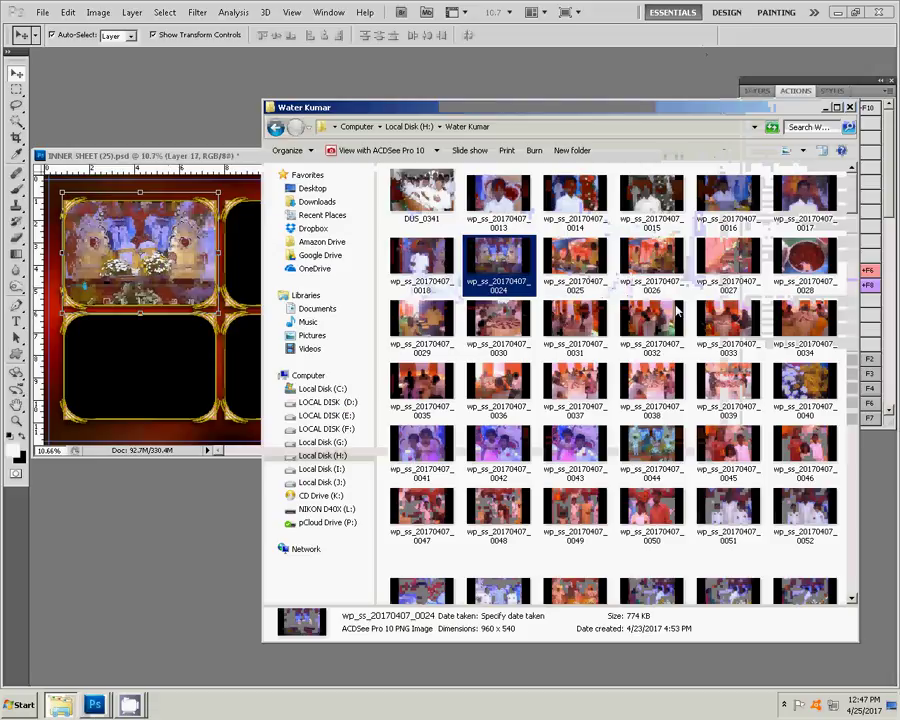
Send photo 0024 to the Recycle Bin, then open photos 0025 and 0026 in Photoshop
key("Delete")
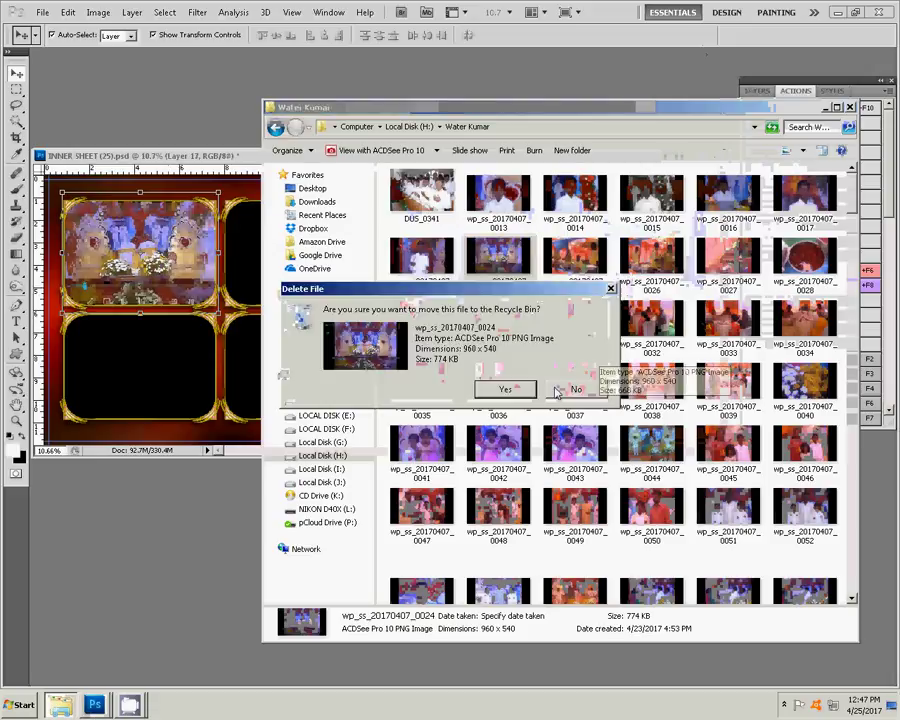
left_click(520, 390)
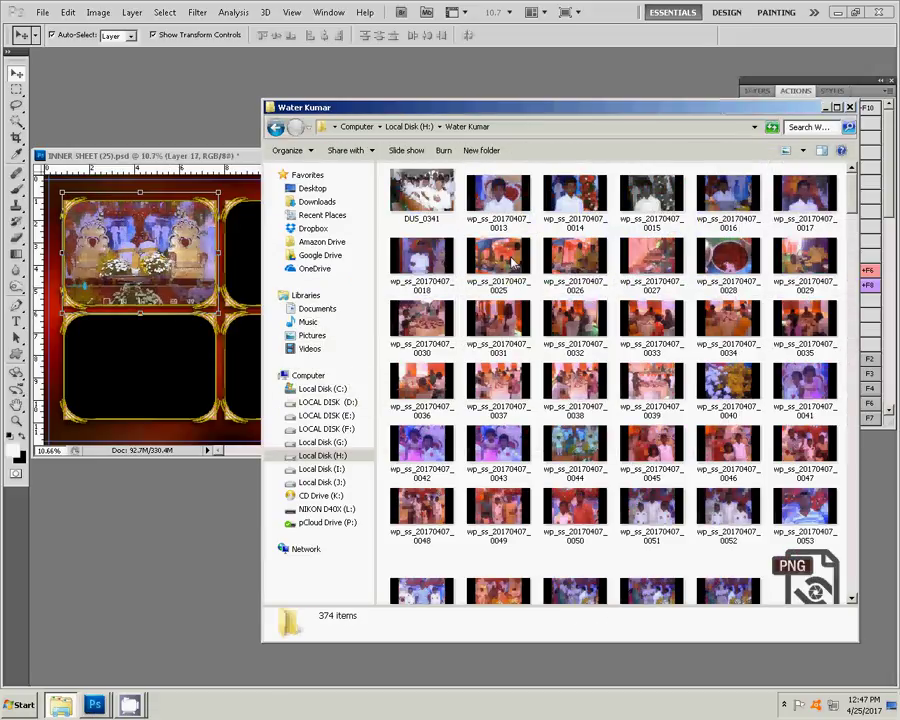
left_click(512, 262)
left_click(577, 256, "ctrl")
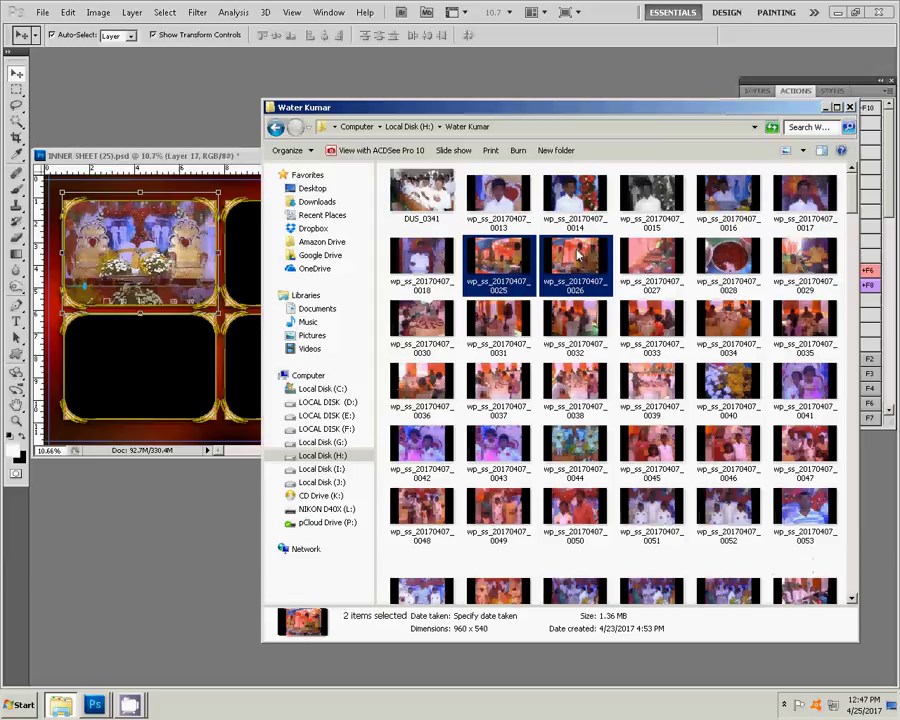
left_click(207, 96)
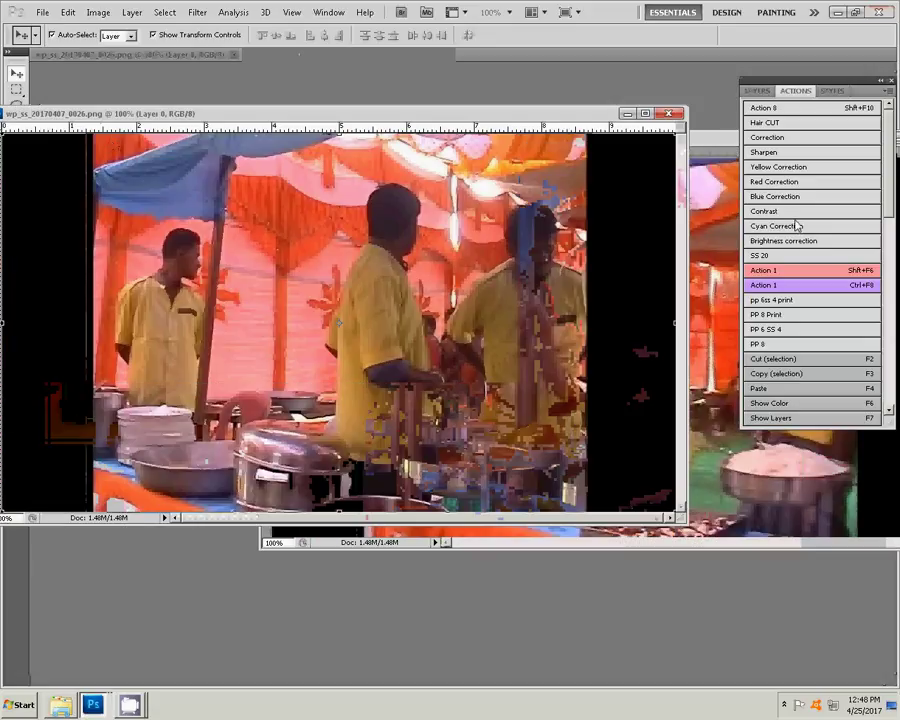
Run the Correction action, close photo 0026 unsaved, and resize 0025 to 7 inches wide
left_click(783, 138)
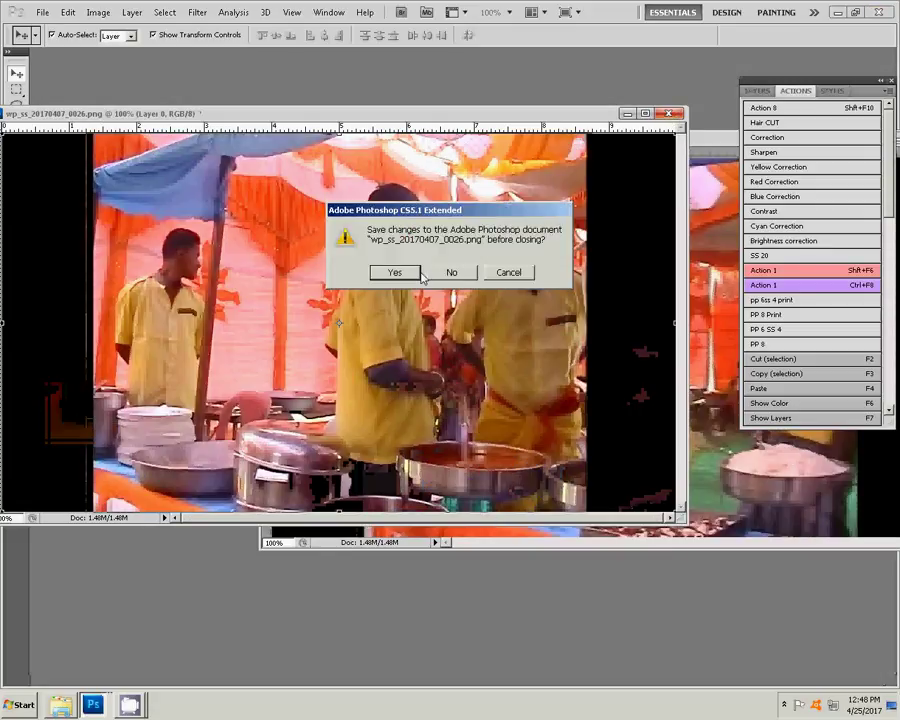
left_click(452, 273)
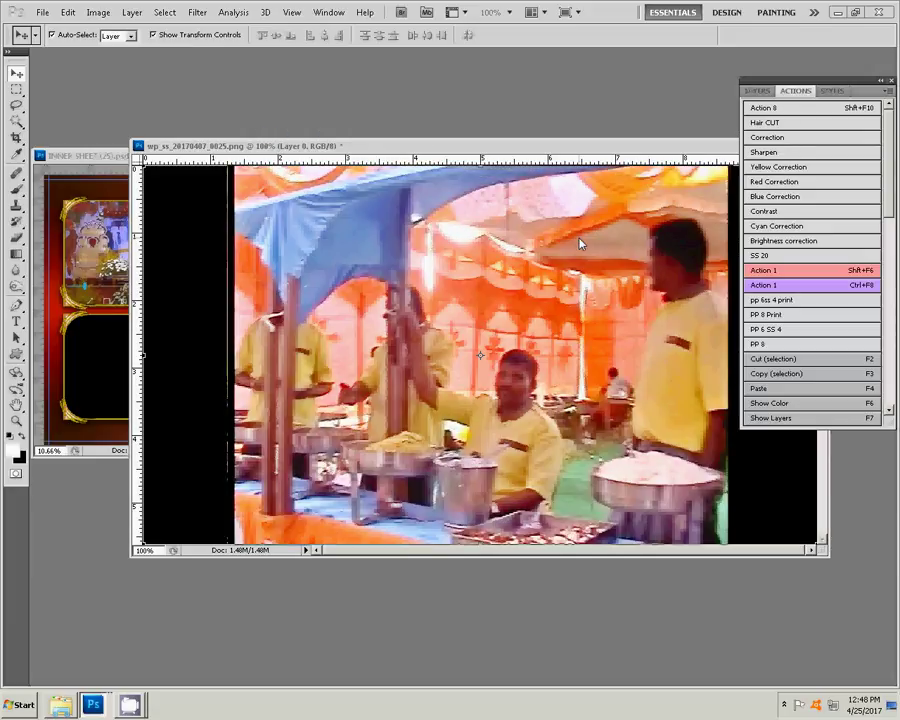
key("ctrl+alt+i")
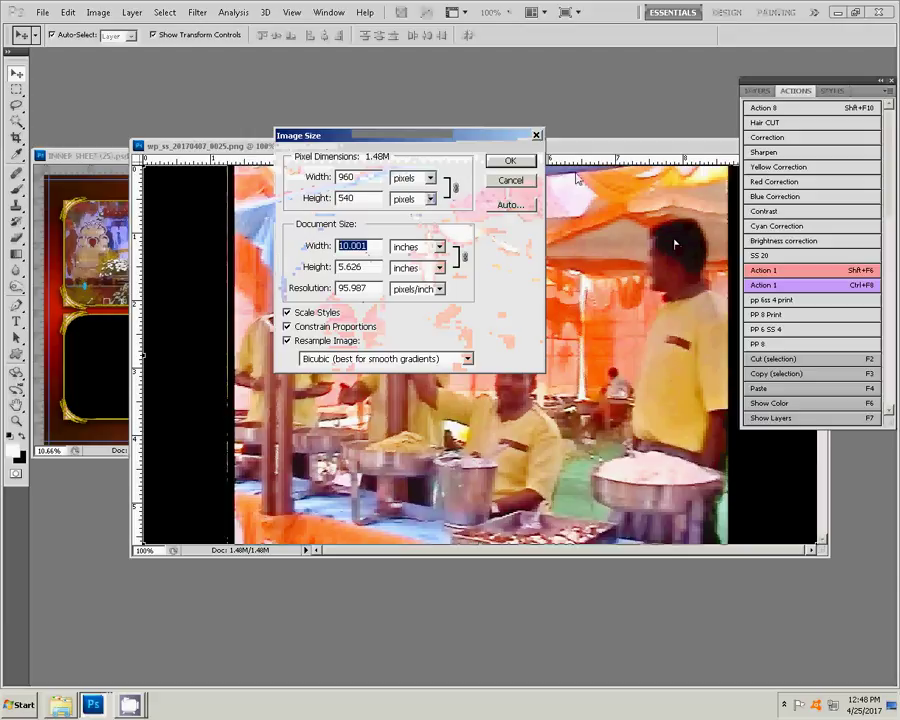
type("7")
left_click(511, 162)
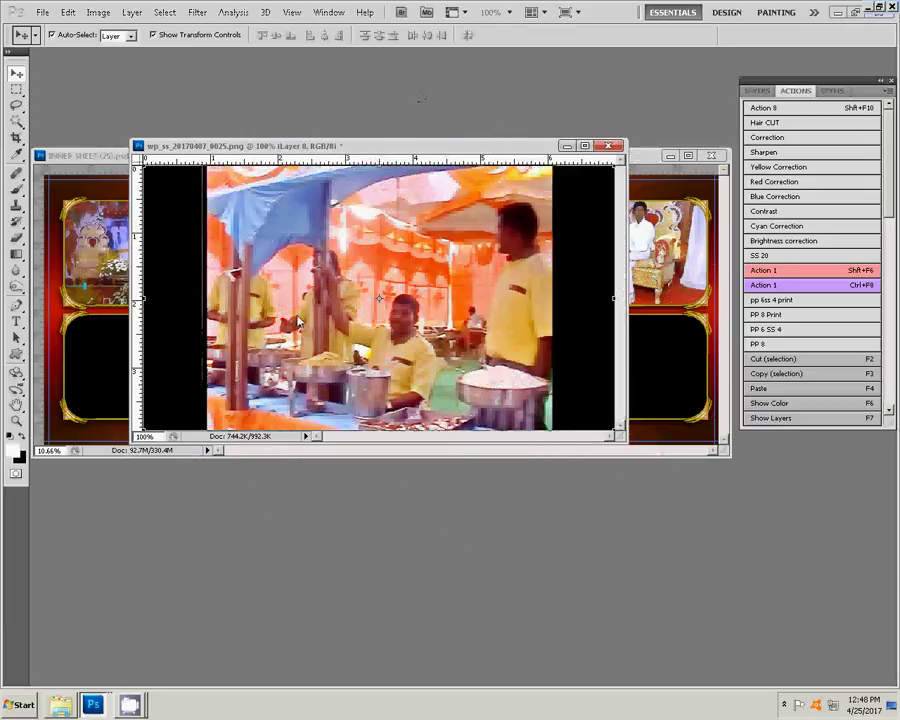
Copy photo 0025's picture area between the black bars and close the document
key("ctrl+0")
key("m")
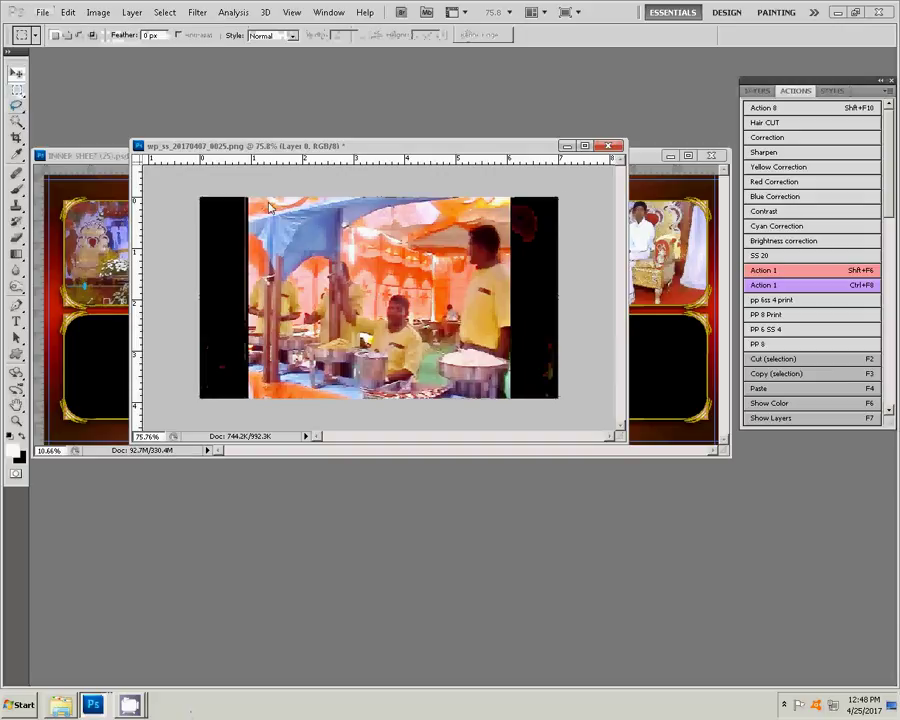
mouse_move(250, 199)
left_mouse_down()
mouse_move(375, 400)
mouse_move(508, 428)
left_mouse_up()
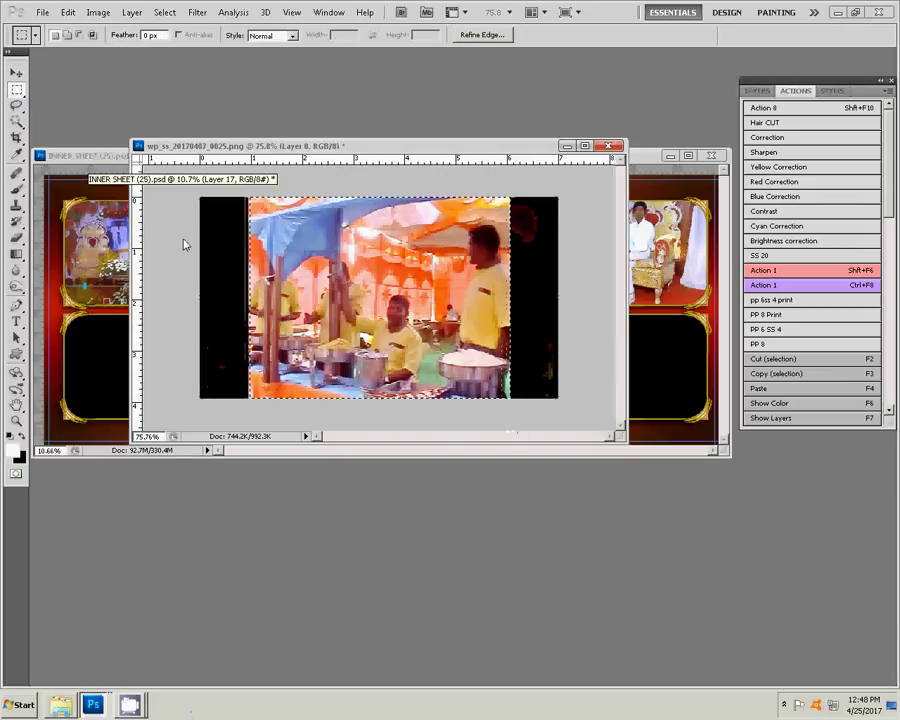
key("ctrl+w")
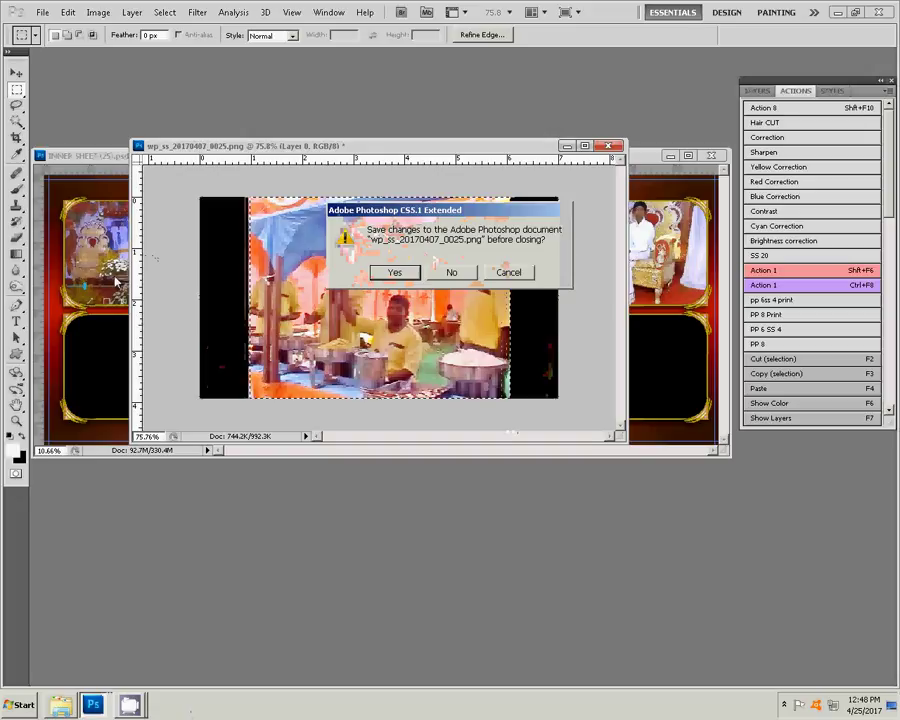
Close photo 0025 unsaved and paste the copied photo into the second top-row frame
left_click(451, 271)
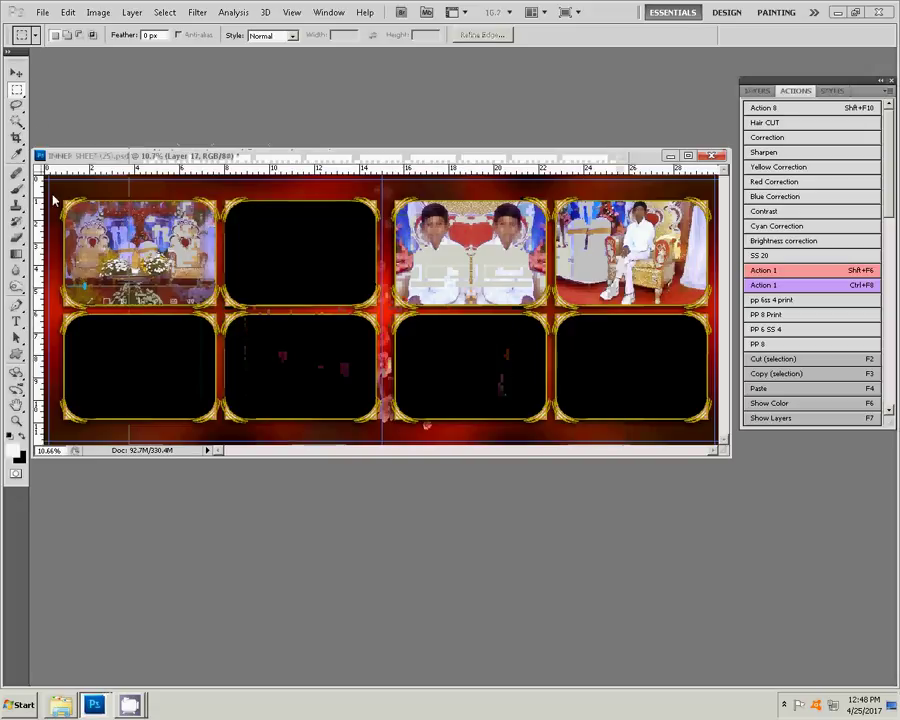
key("v")
key("w")
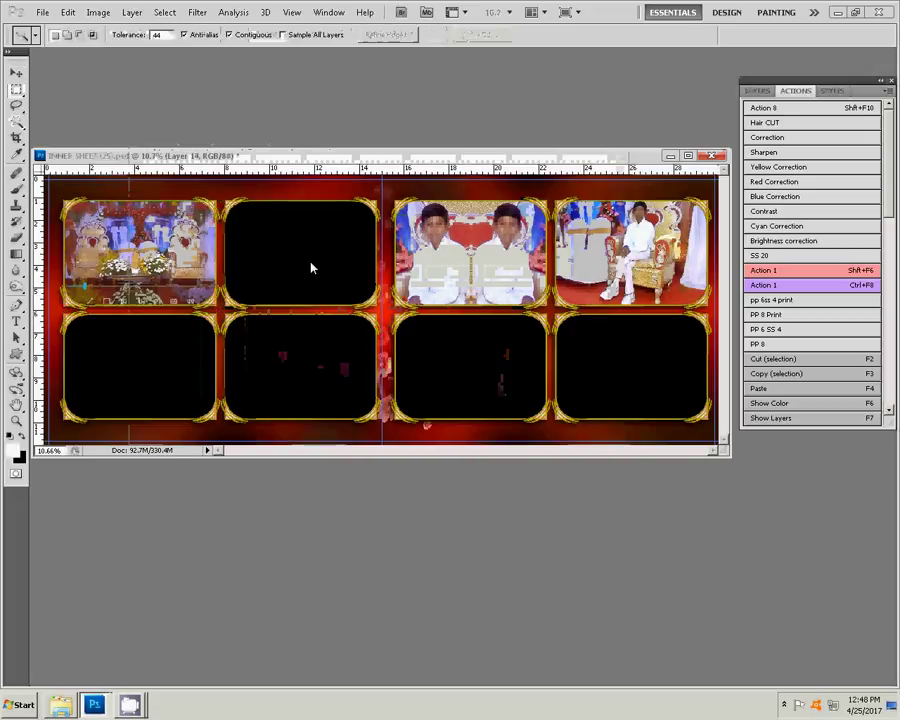
left_click(304, 280)
left_click(68, 12)
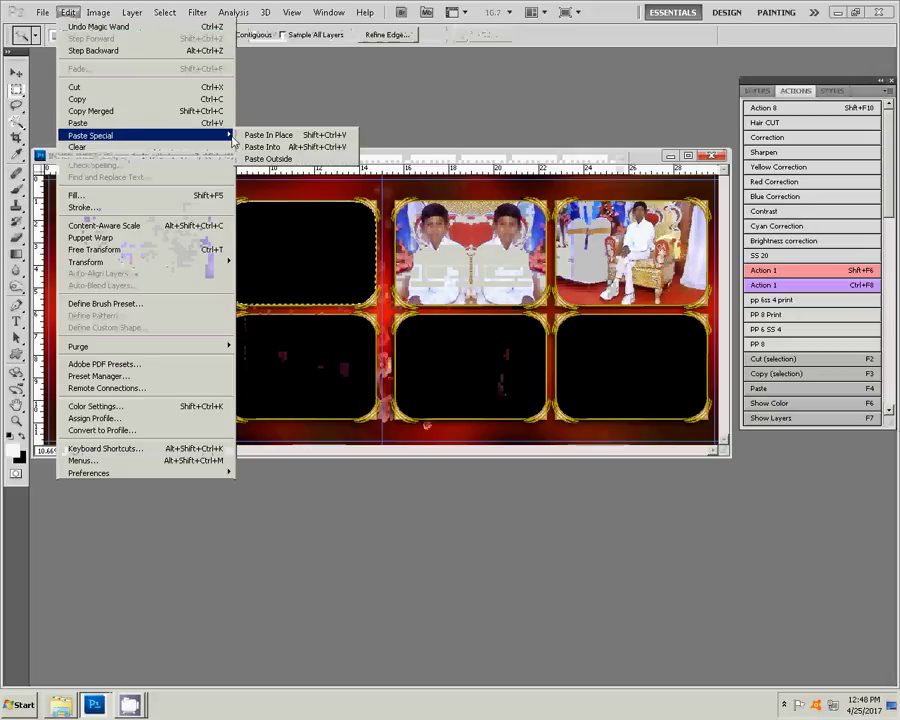
mouse_move(92, 135)
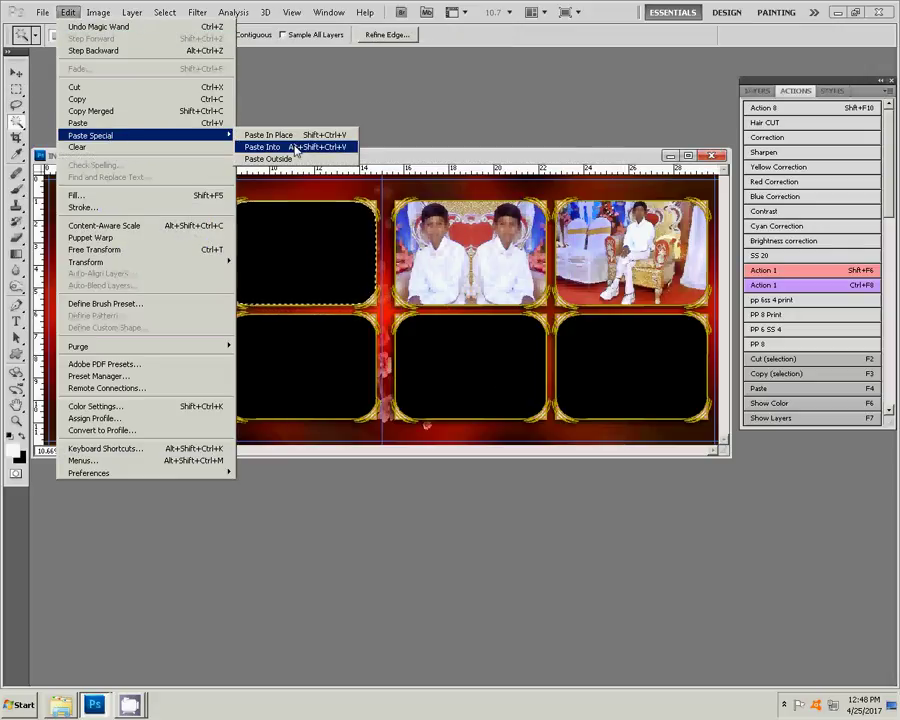
left_click(295, 147)
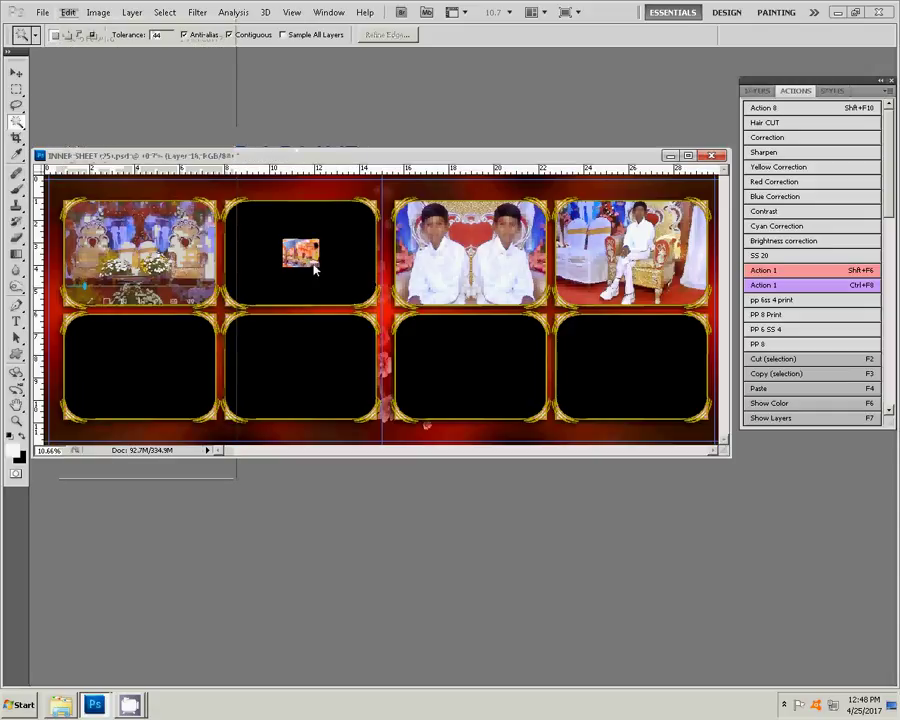
Enlarge the pasted food-stall photo to fill the frame, nudge it up, and return to the folder
key("v")
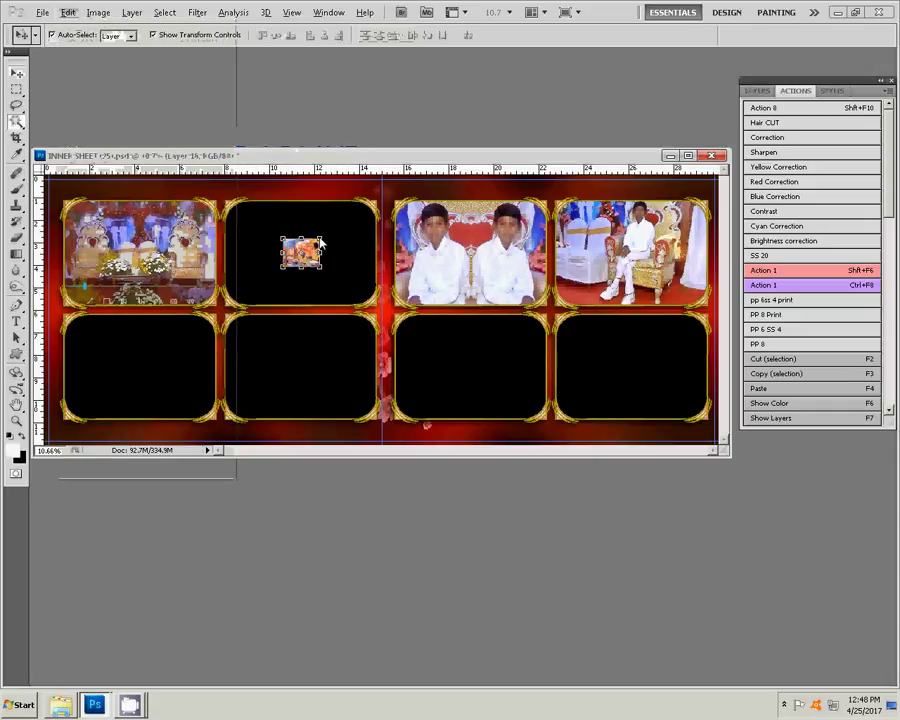
mouse_move(320, 243)
left_mouse_down()
mouse_move(386, 220)
mouse_move(378, 195)
left_mouse_up()
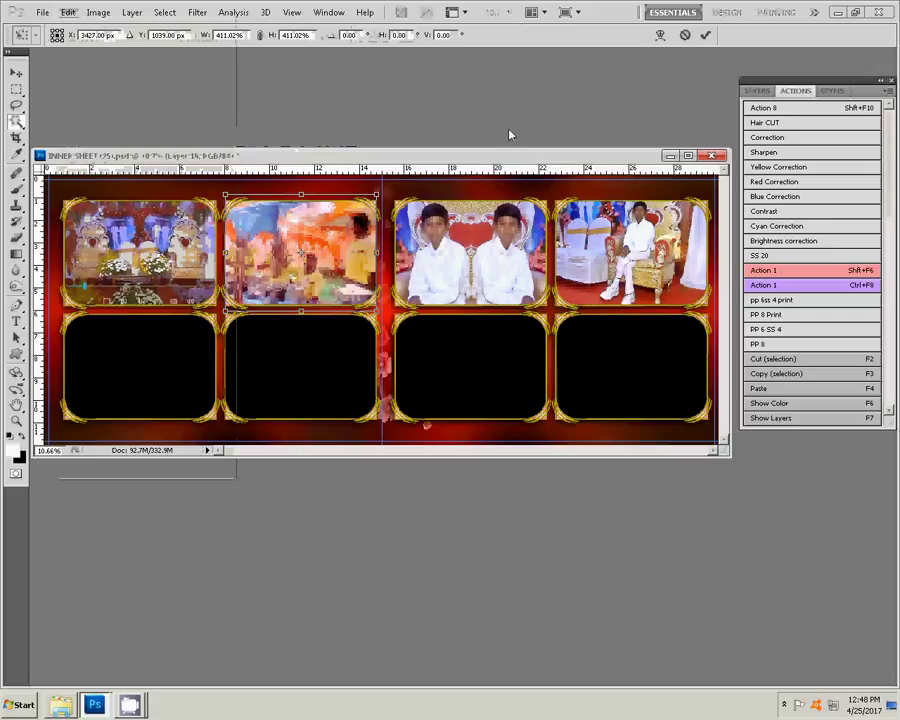
key("Up")
key("Up")
key("Up")
key("Up")
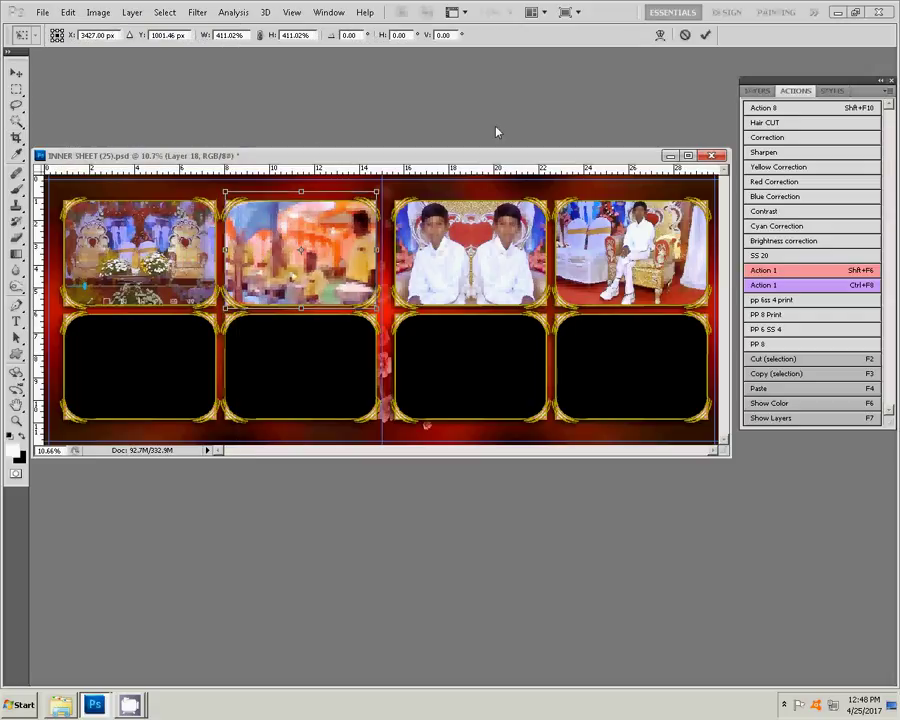
key("Return")
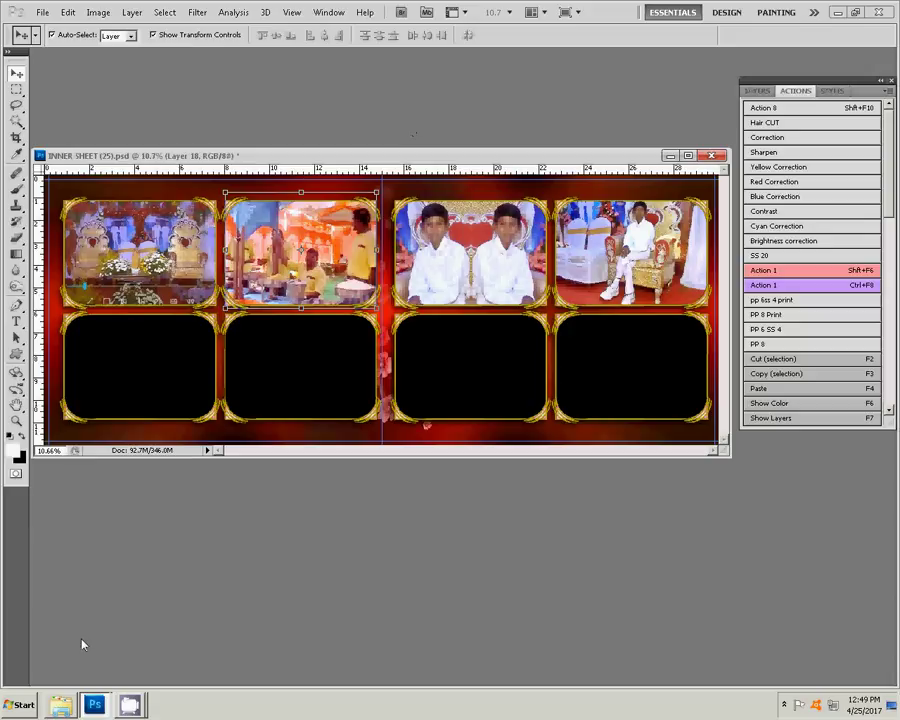
left_click(60, 705)
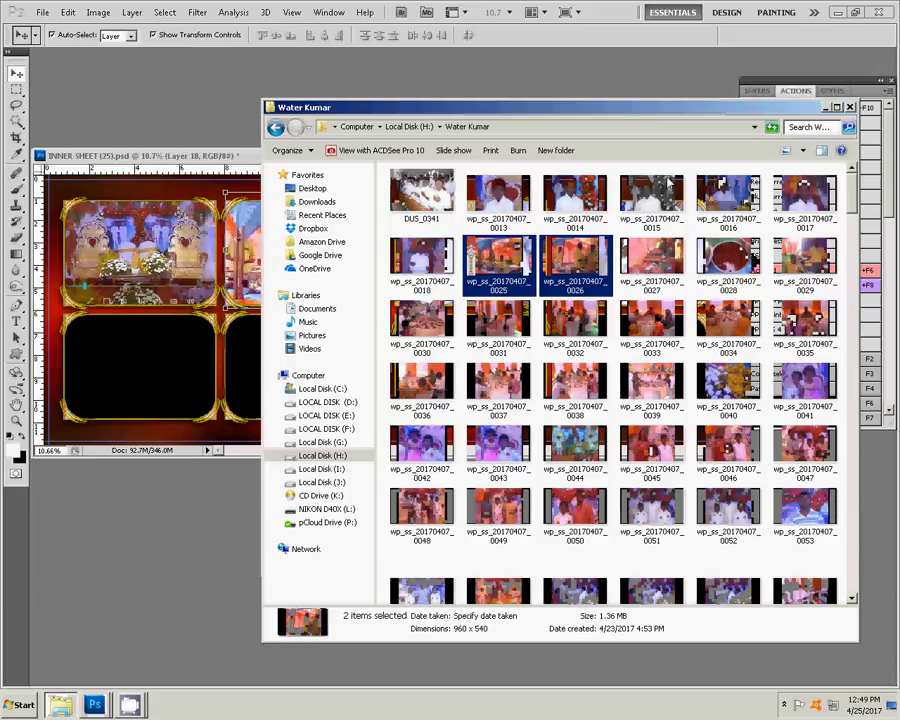
Recycle photos 0025 and 0026, then open photo 0027 in Photoshop
key("Delete")
left_click(510, 358)
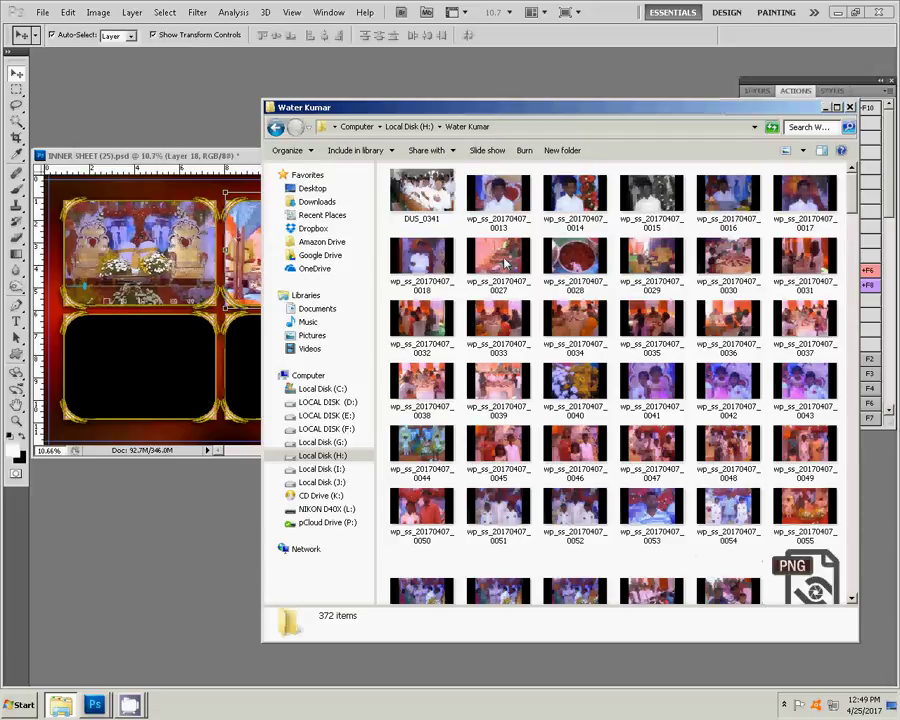
left_click(503, 258)
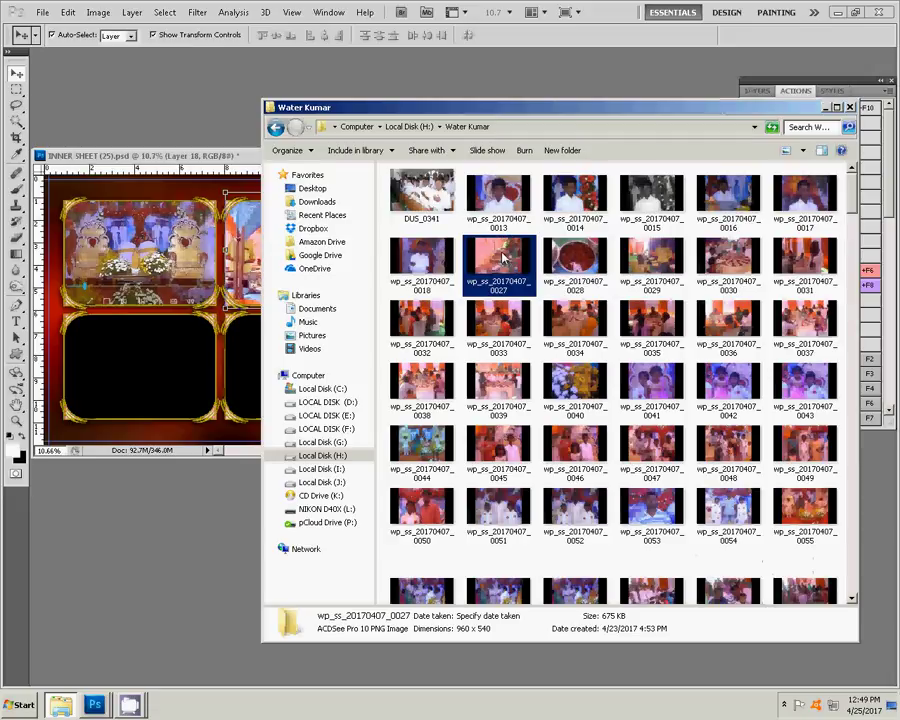
left_click(213, 88)
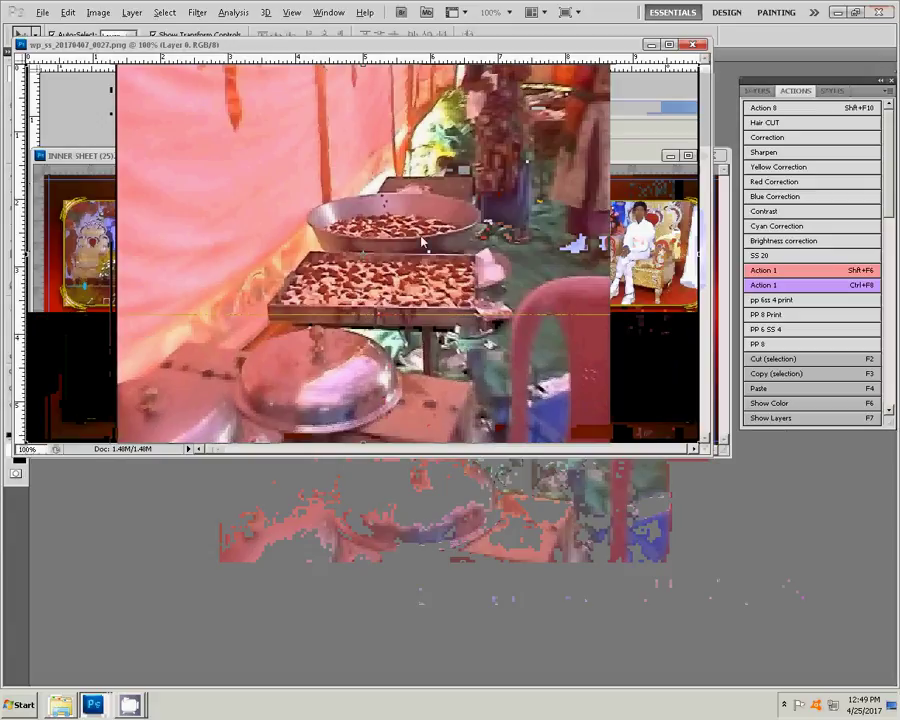
Run the Correction action on photo 0027, select from the left black bar to the red chair, then close it
left_click(769, 139)
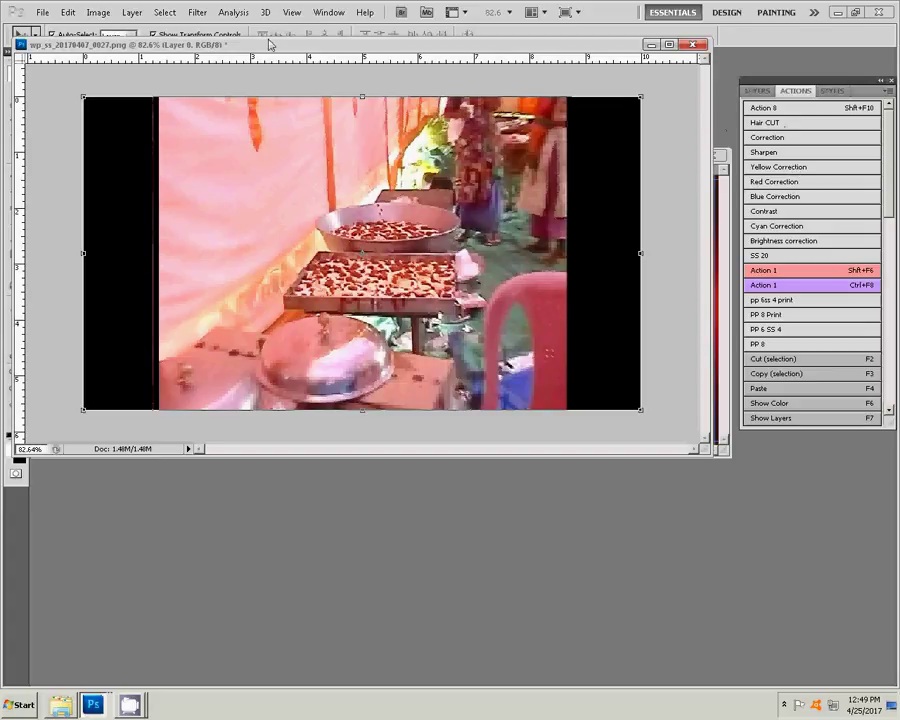
left_click_drag(268, 43, 219, 88)
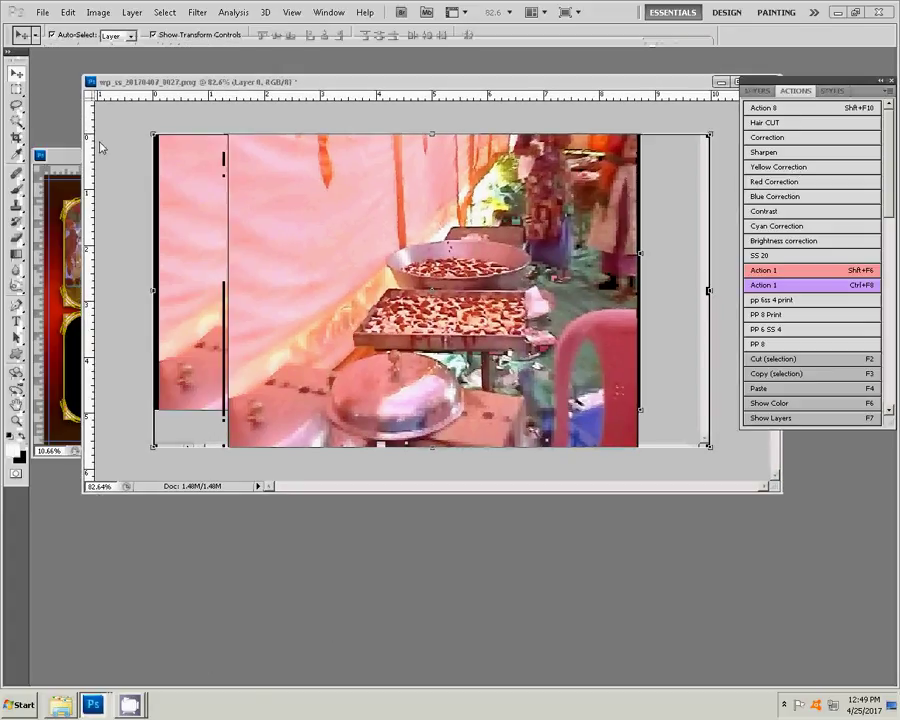
key("m")
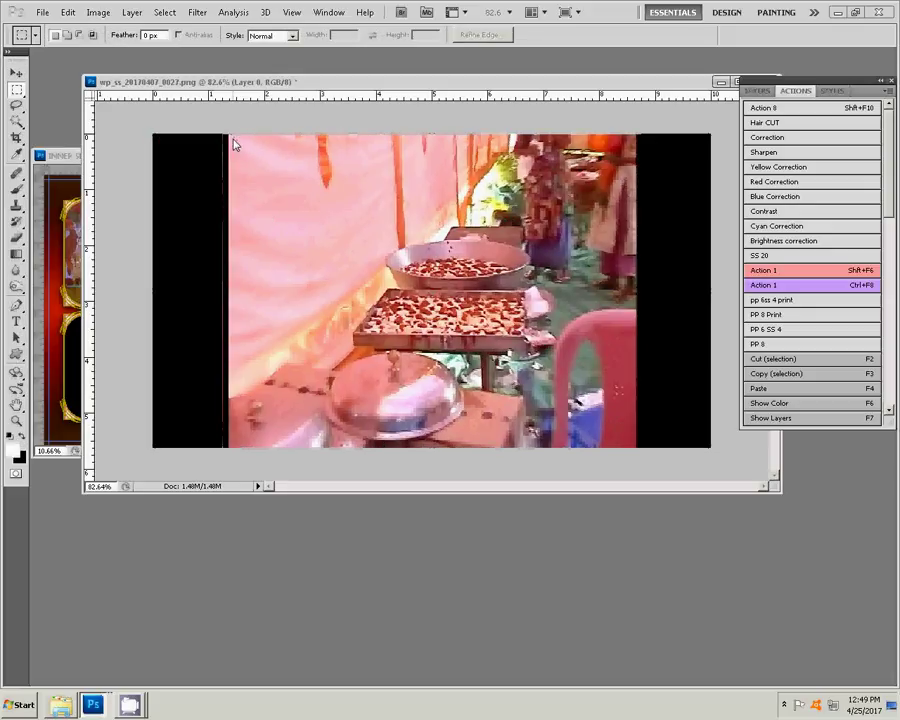
left_click_drag(231, 139, 565, 441)
mouse_move(565, 441)
left_mouse_down()
mouse_move(618, 451)
mouse_move(553, 456)
left_mouse_up()
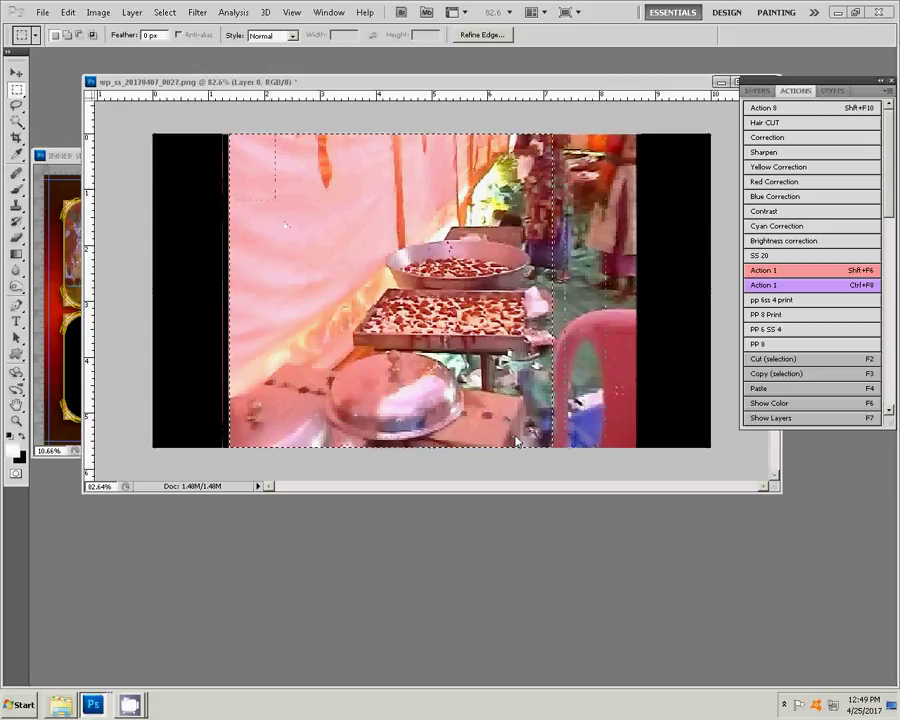
left_click(261, 173)
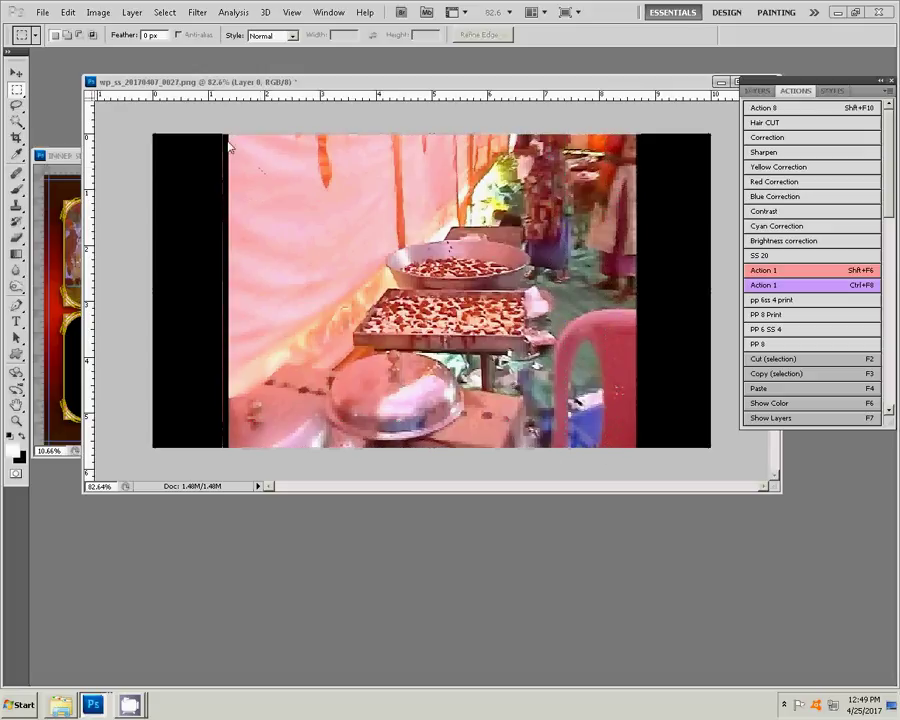
left_click_drag(228, 133, 555, 497)
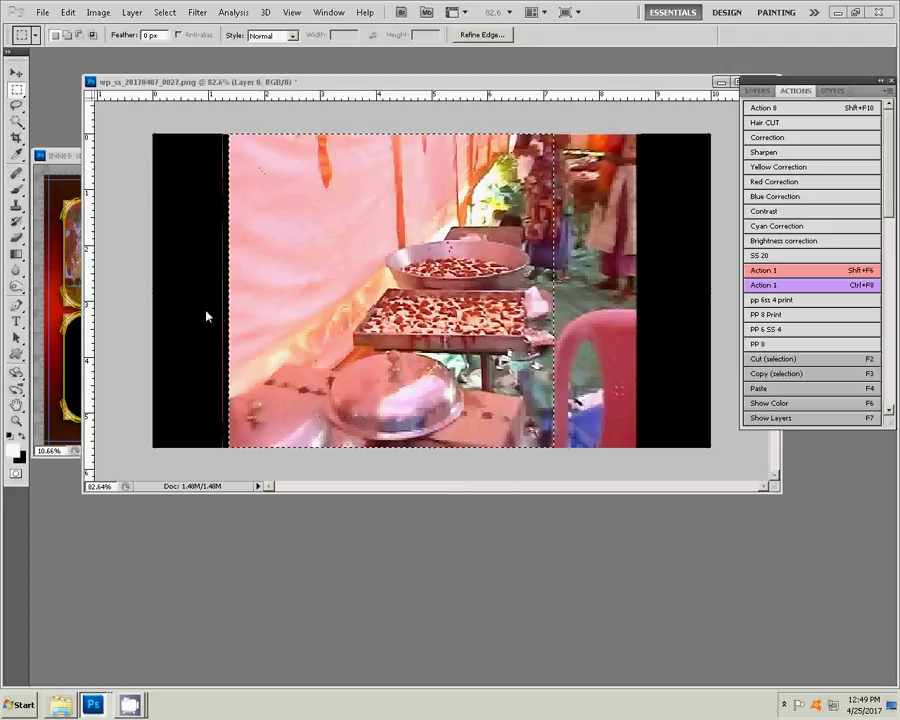
key("ctrl+w")
Select the bottom-left frame's black interior and paste photo 0027 into it
left_click(463, 280)
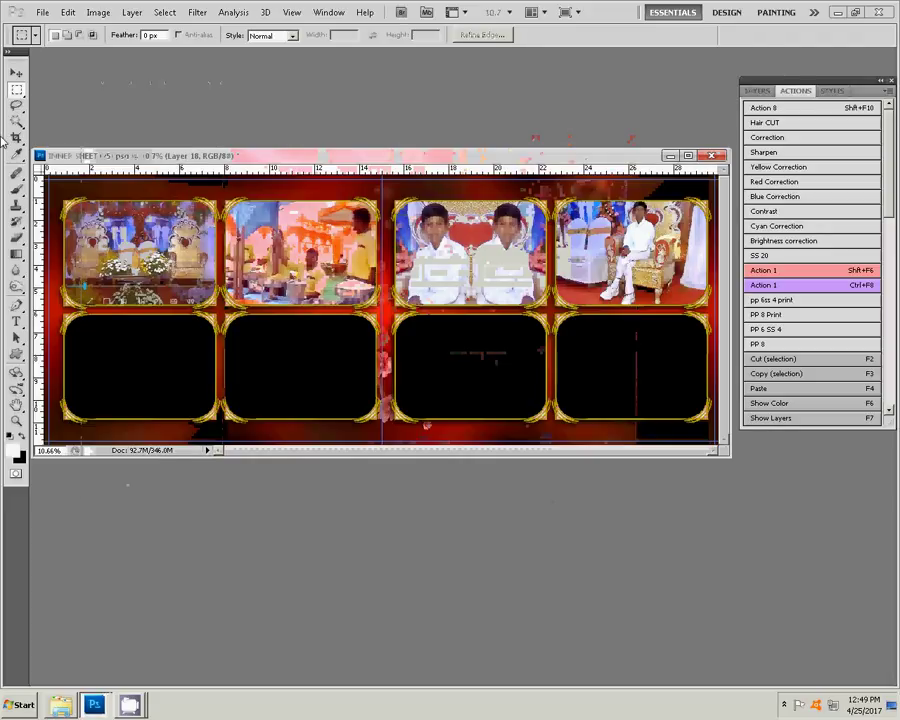
key("v")
left_click(137, 378)
key("w")
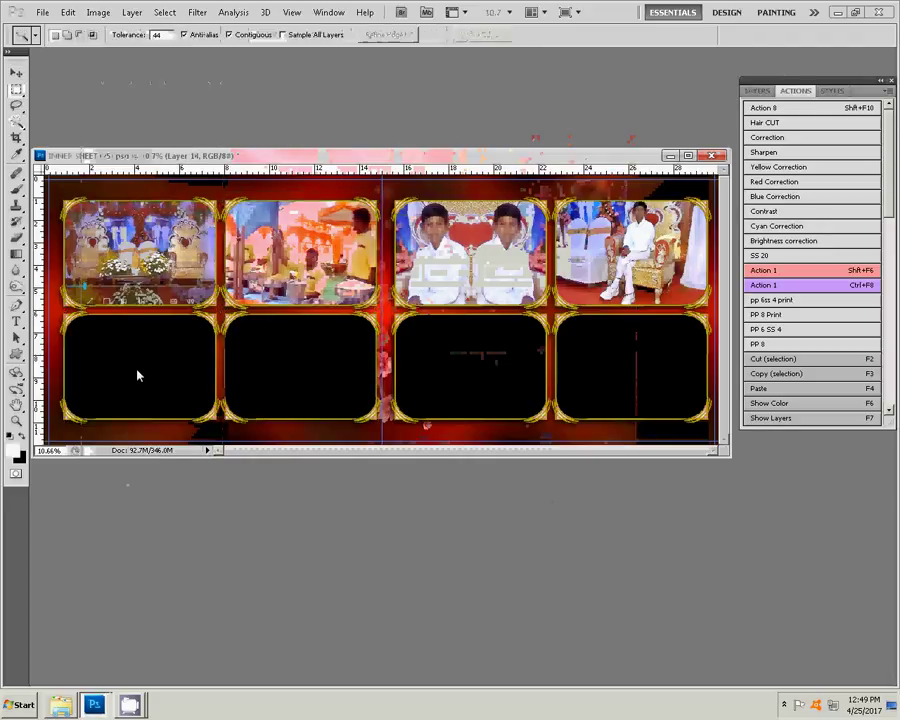
left_click(138, 376)
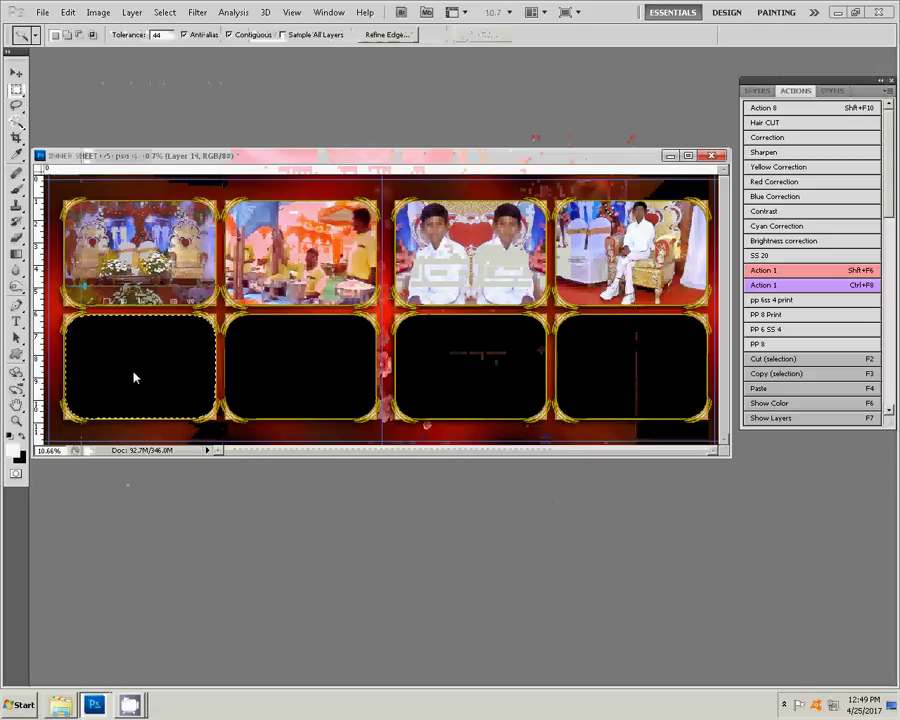
key("ctrl+v")
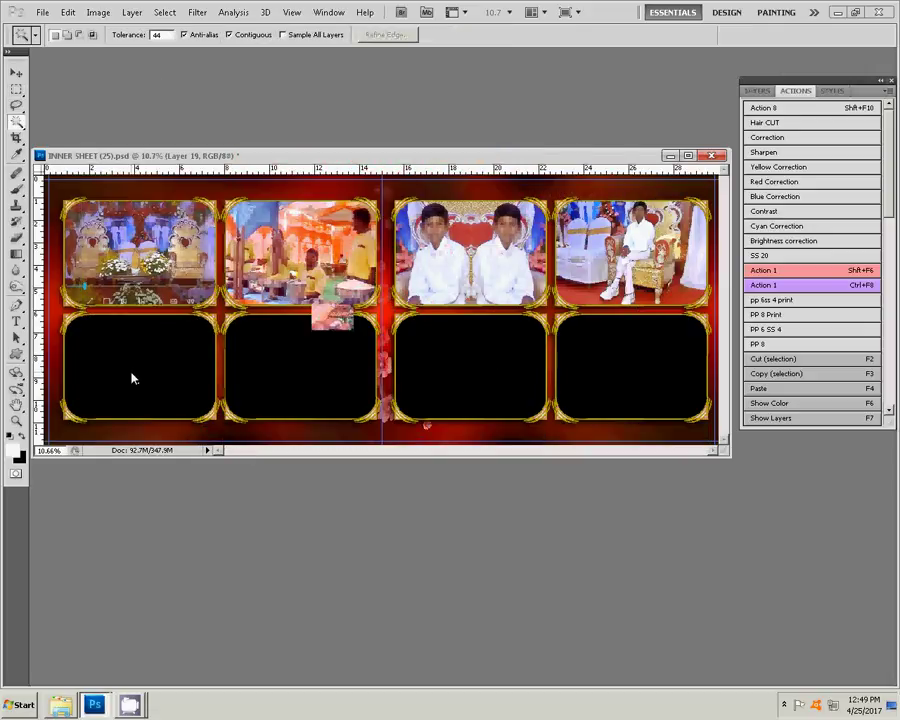
key("ctrl+z")
left_click(67, 12)
mouse_move(90, 135)
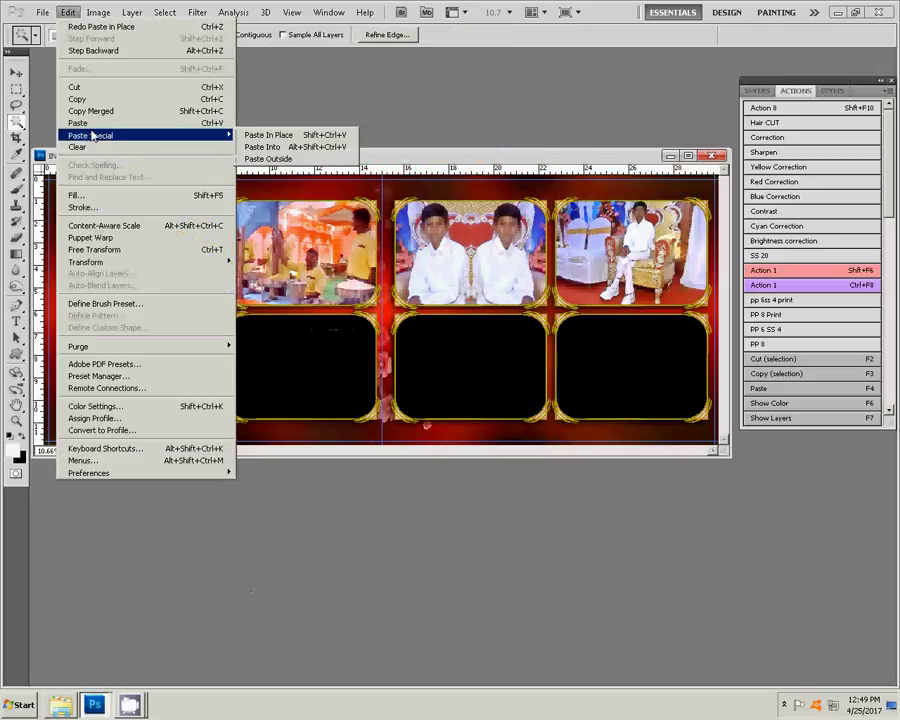
left_click(302, 149)
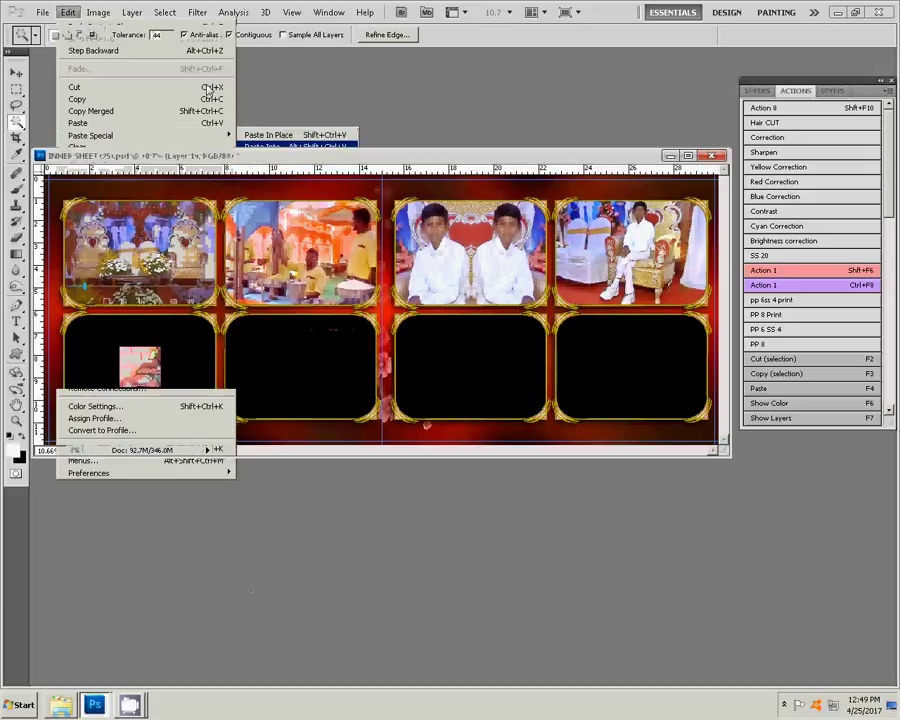
Enlarge the pasted photo to 284.6% and shift it left within the frame
key("v")
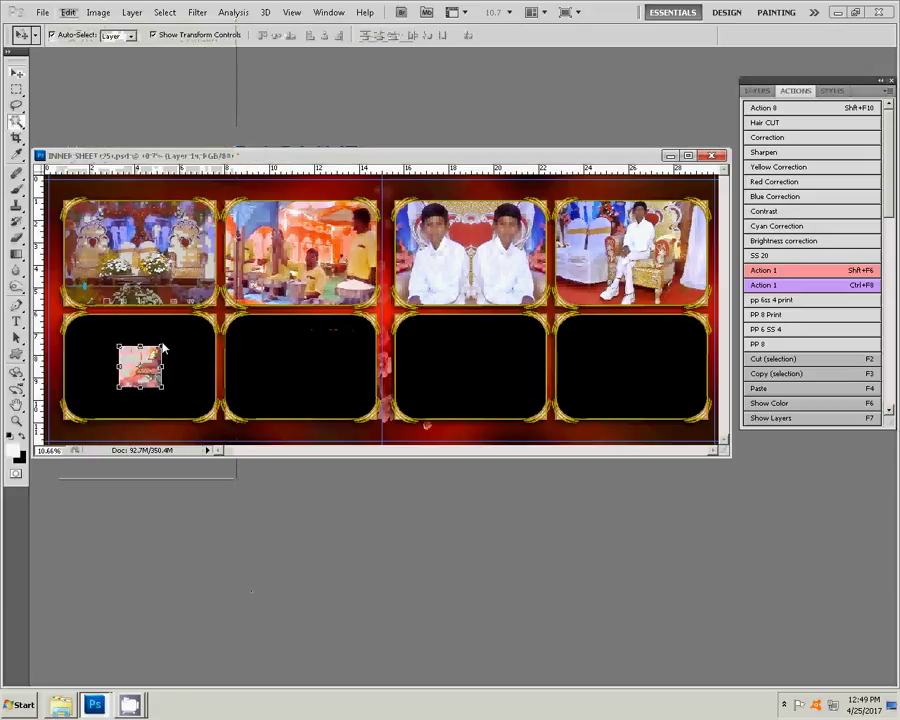
left_click_drag(163, 347, 200, 318)
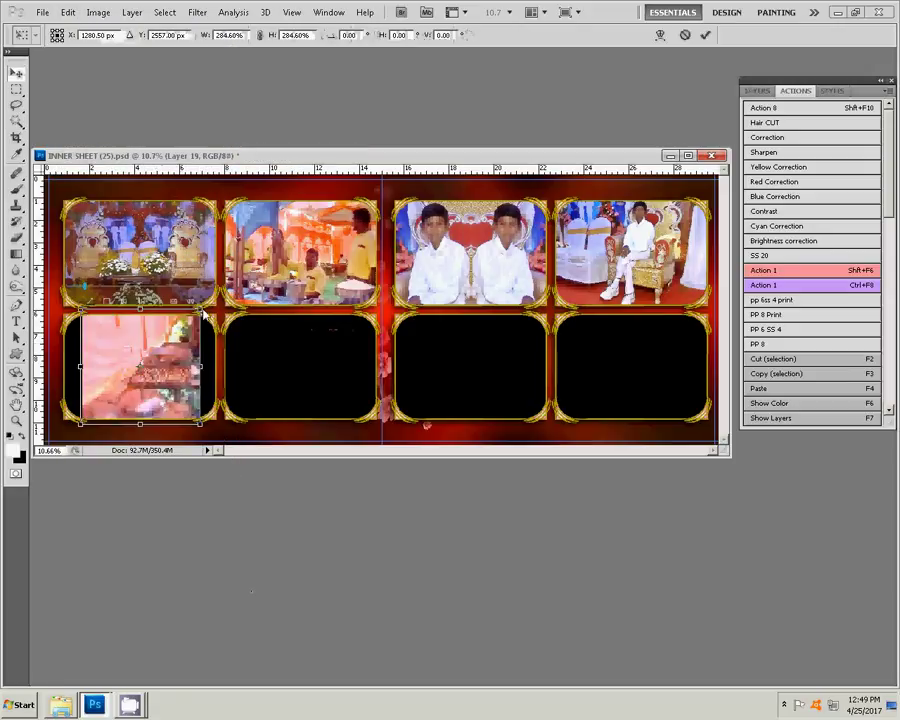
left_click_drag(145, 358, 118, 362)
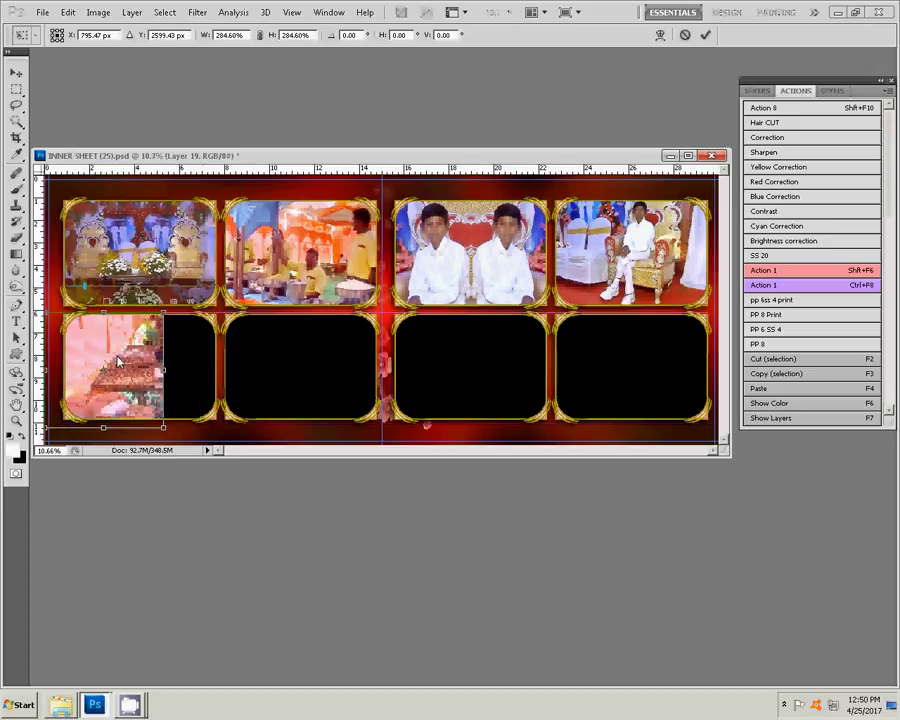
left_click(704, 36)
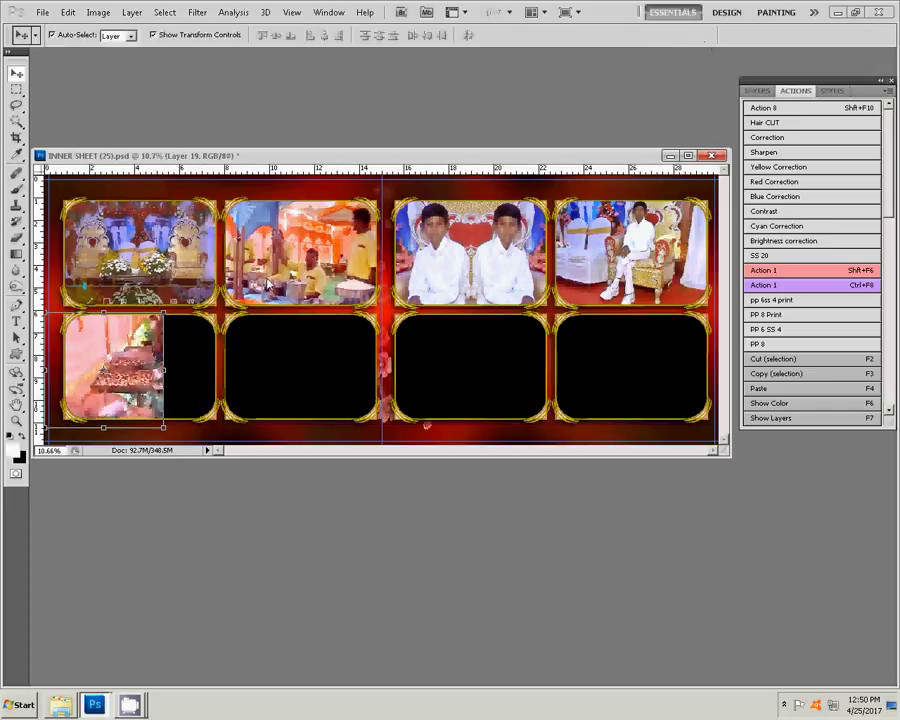
Open photo wp_ss_20170407_0028, the fried-food bowl, from the Water Kumar folder
left_click(61, 705)
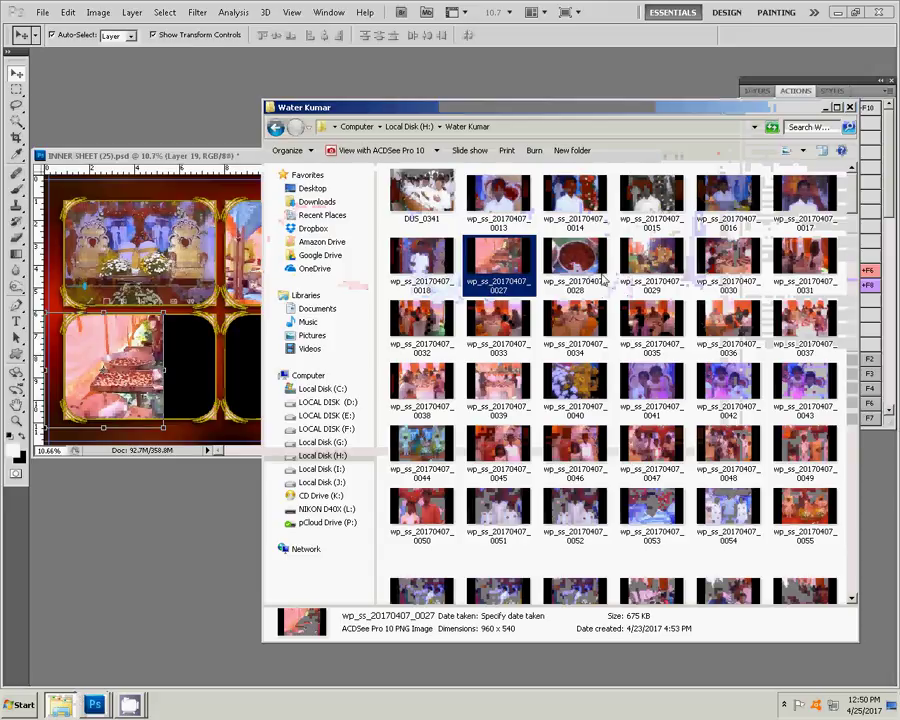
key("Right")
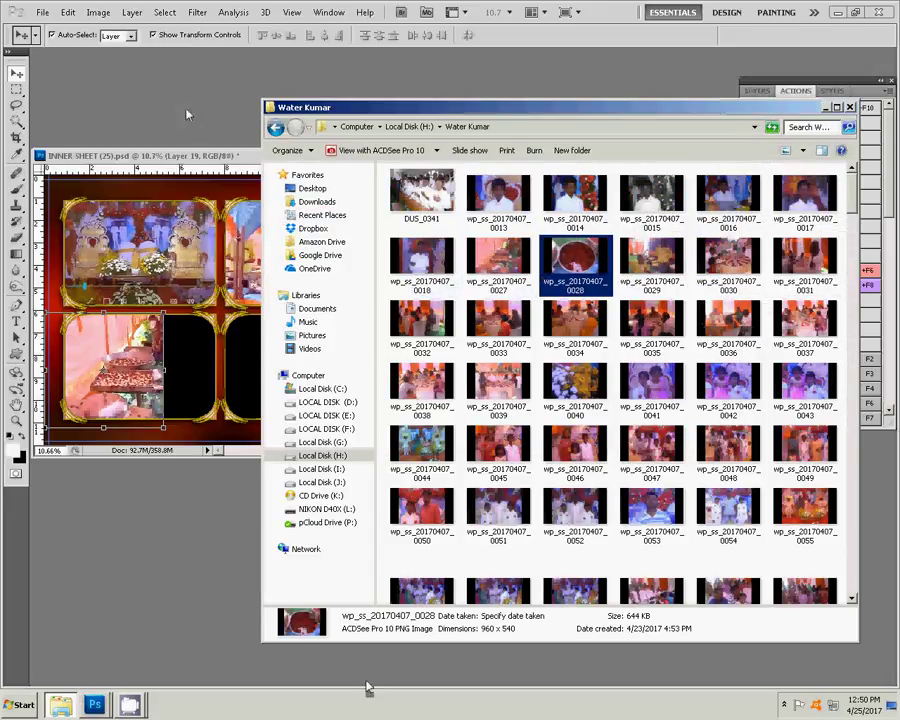
left_click(186, 110)
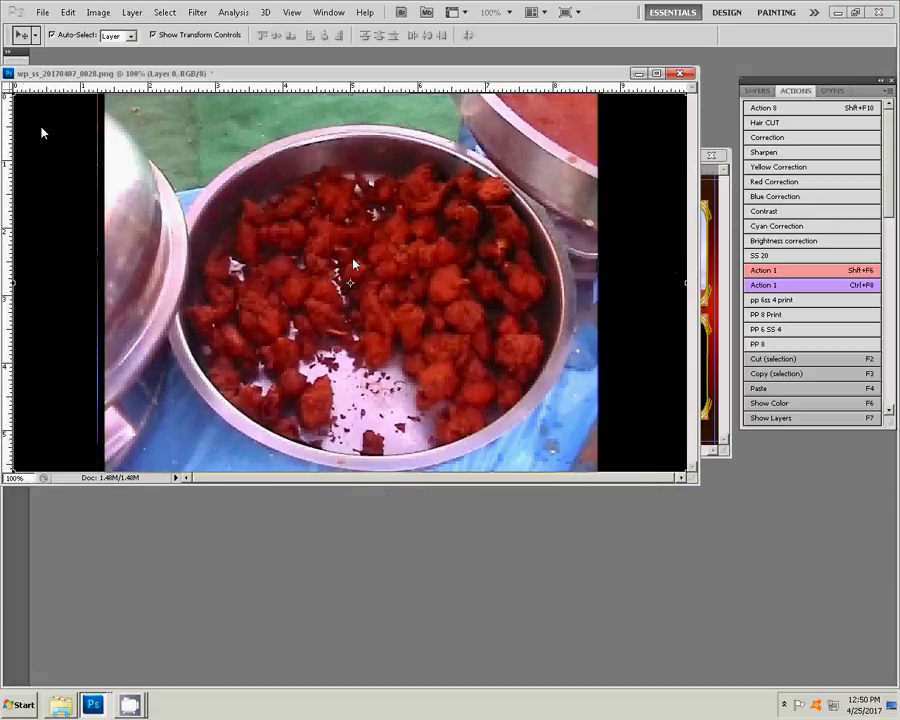
Copy the bowl photo's area between the black side bars and close it without saving
key("ctrl+0")
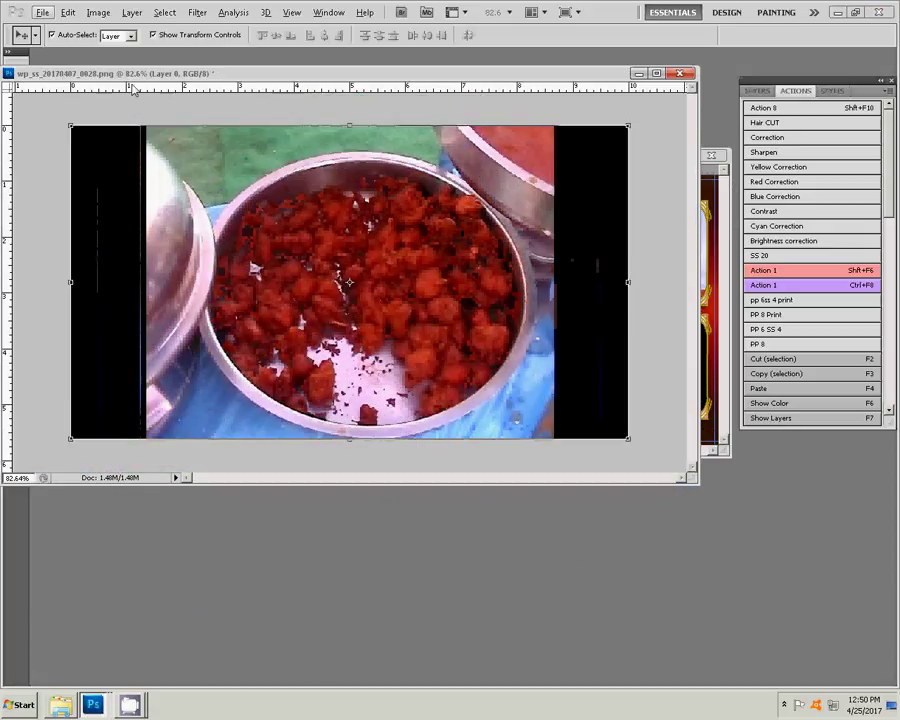
key("m")
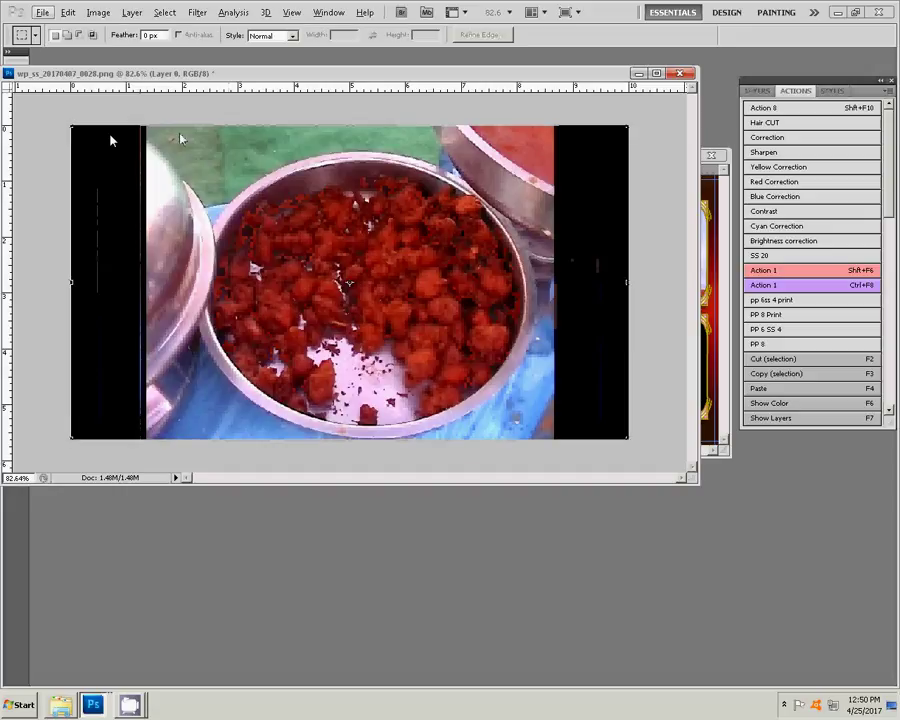
mouse_move(147, 127)
left_mouse_down()
mouse_move(553, 438)
mouse_move(541, 458)
left_mouse_up()
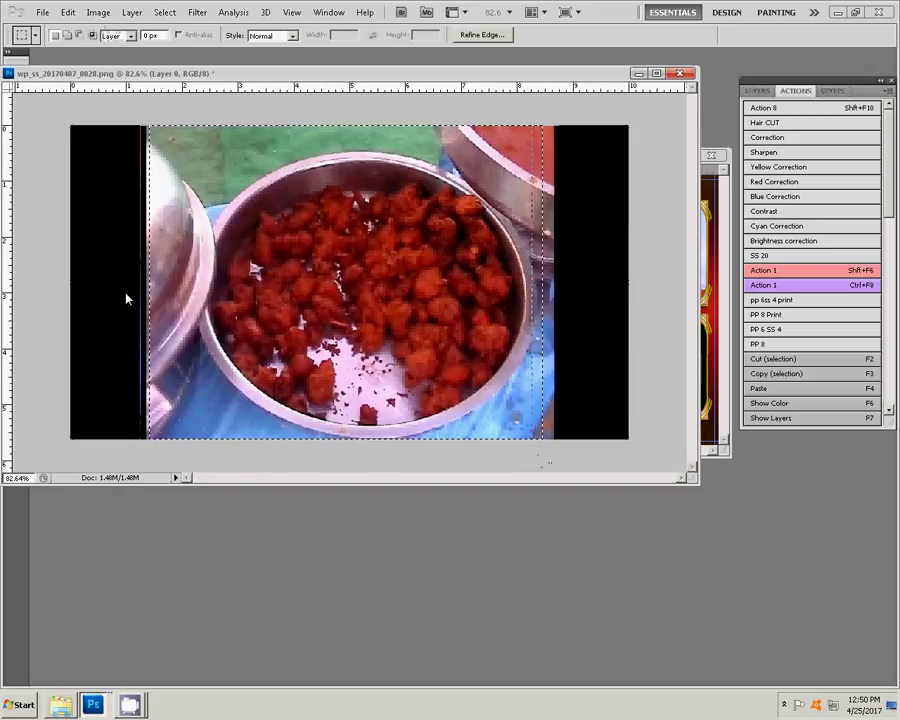
key("v")
left_click(678, 73)
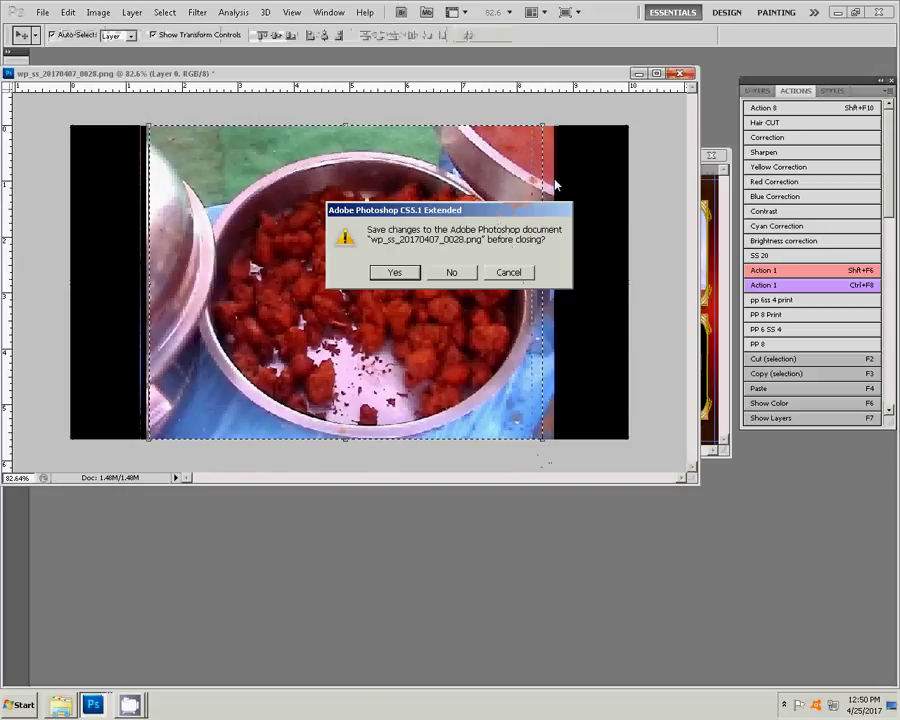
left_click(452, 270)
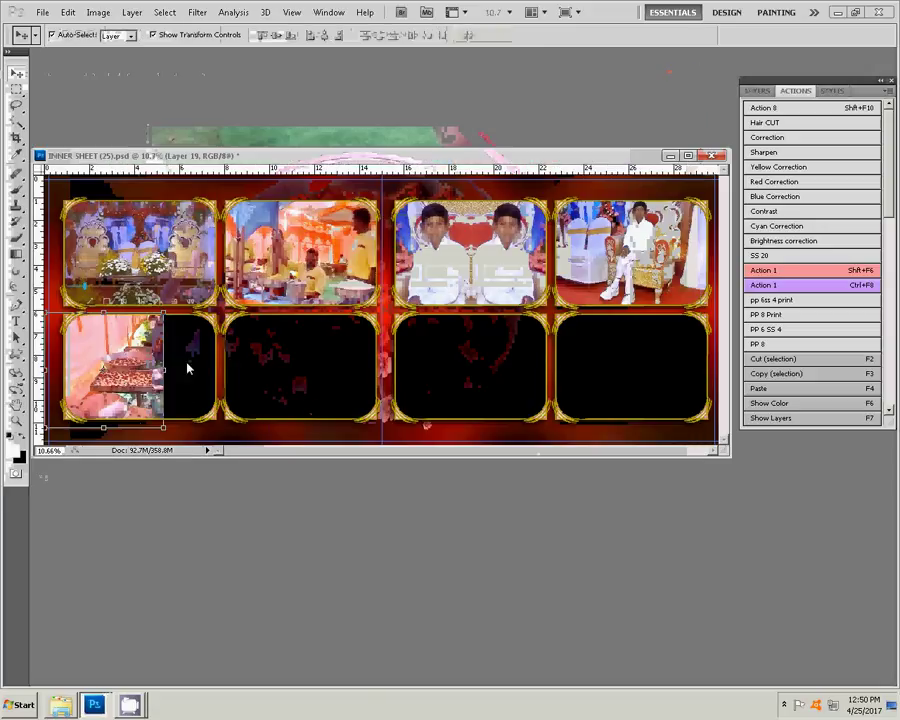
Paste the bowl photo into the selected interior of the first lower frame
left_click(187, 369)
key("w")
left_click(190, 366)
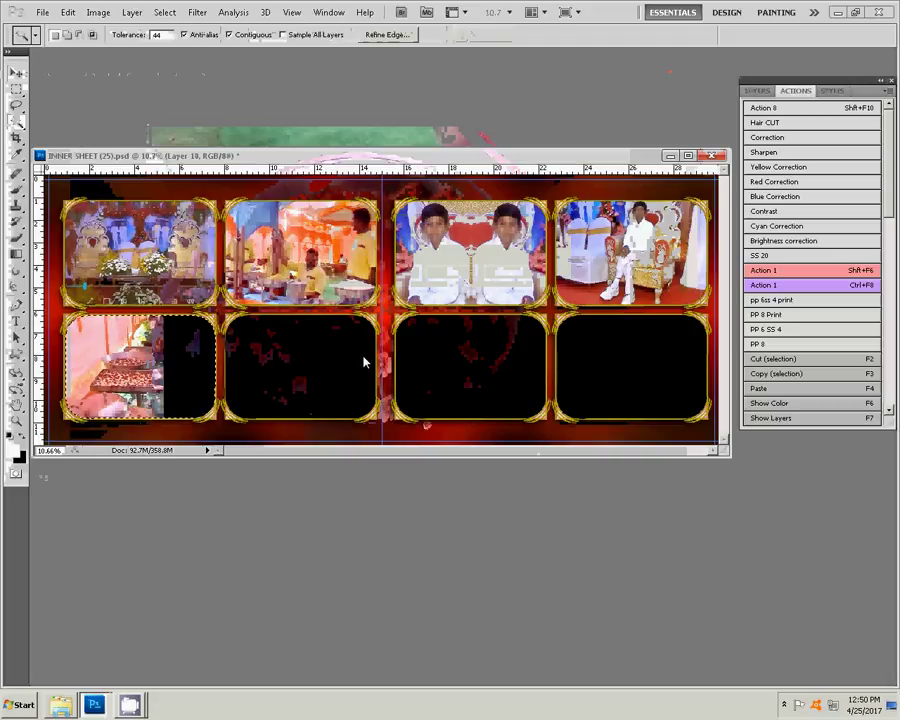
left_click(68, 12)
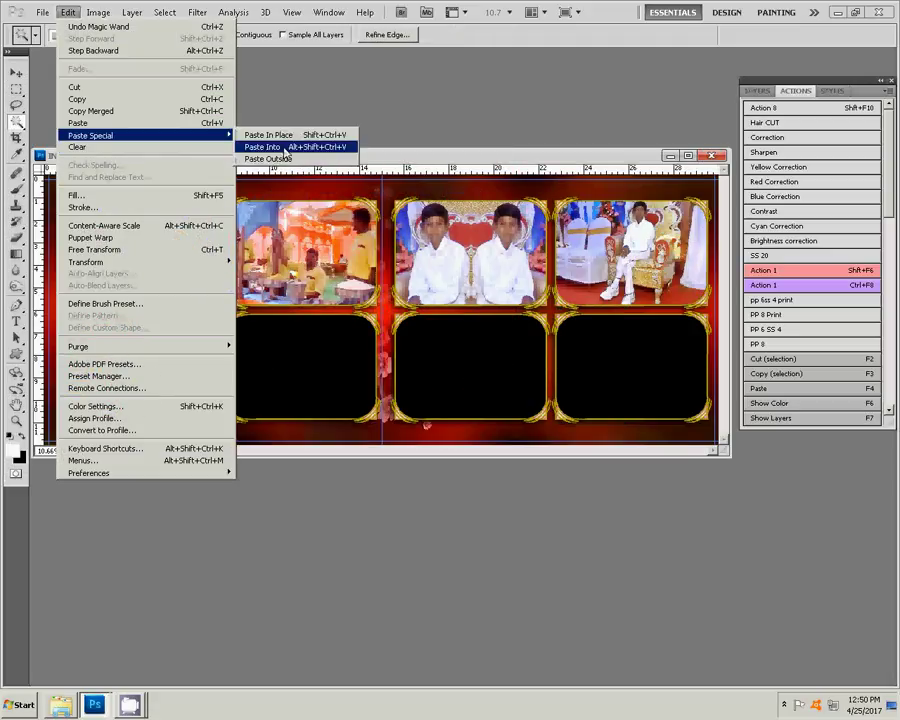
left_click(280, 147)
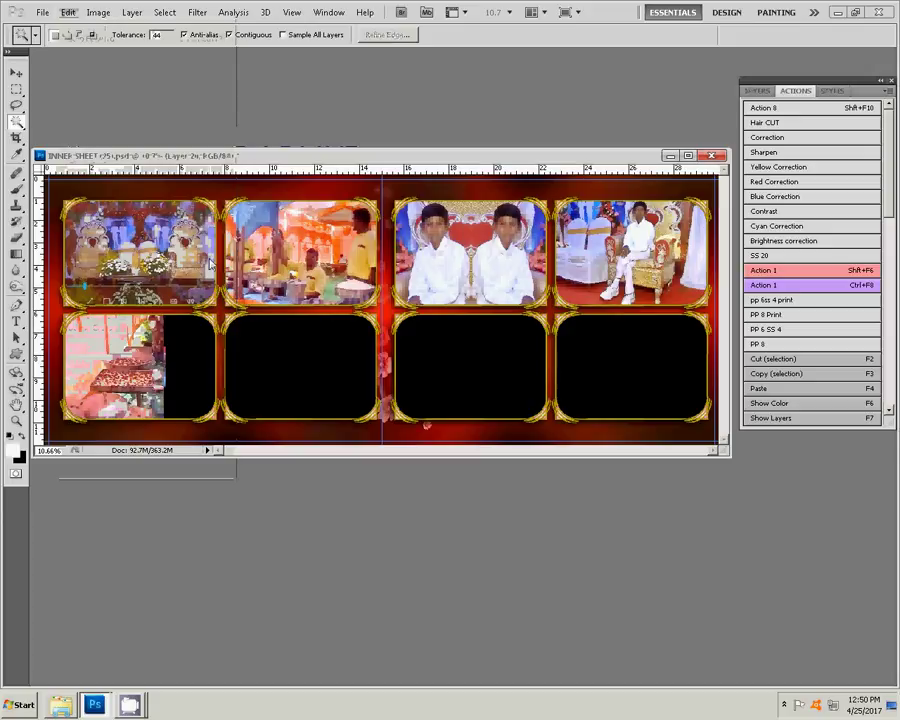
Move the bowl photo to the frame's lower right and stretch it to full frame height
key("v")
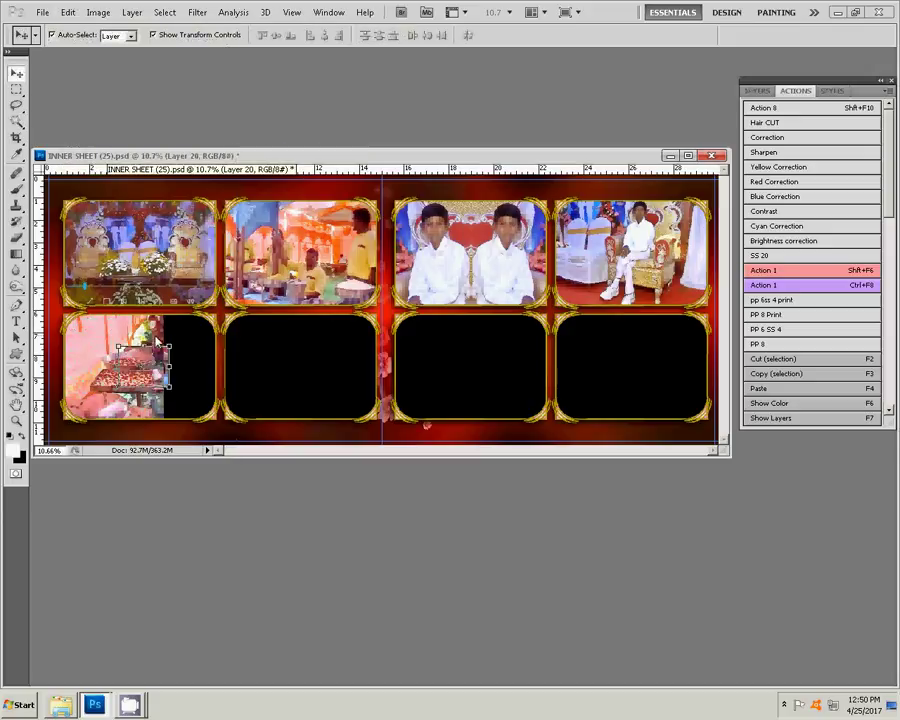
key("shift+Right")
key("shift+Right")
key("shift+Right")
left_click_drag(161, 336, 209, 381)
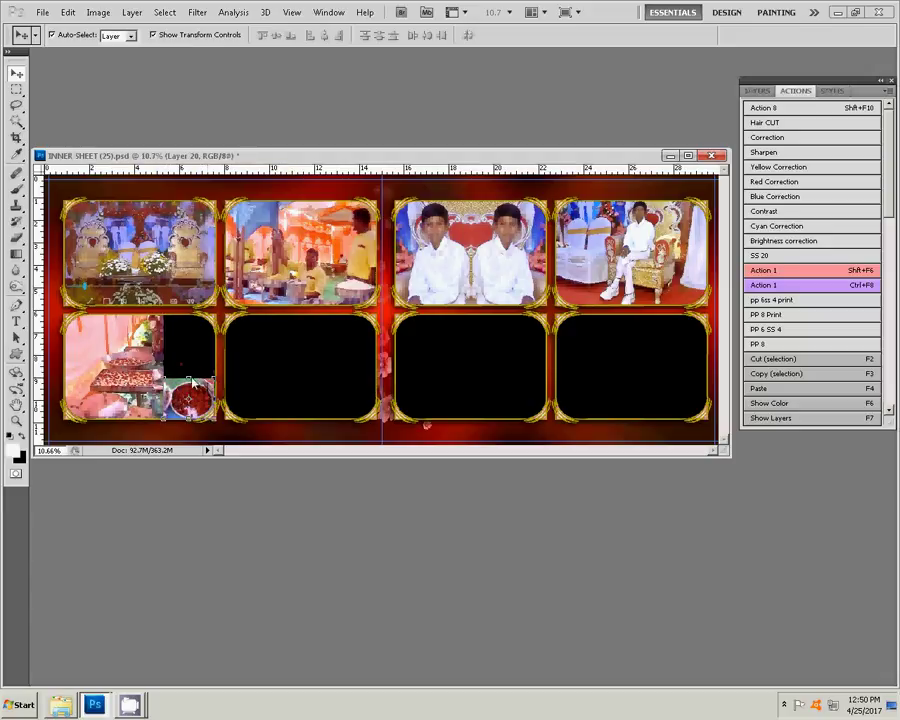
key("ctrl+t")
left_click_drag(189, 370, 195, 316)
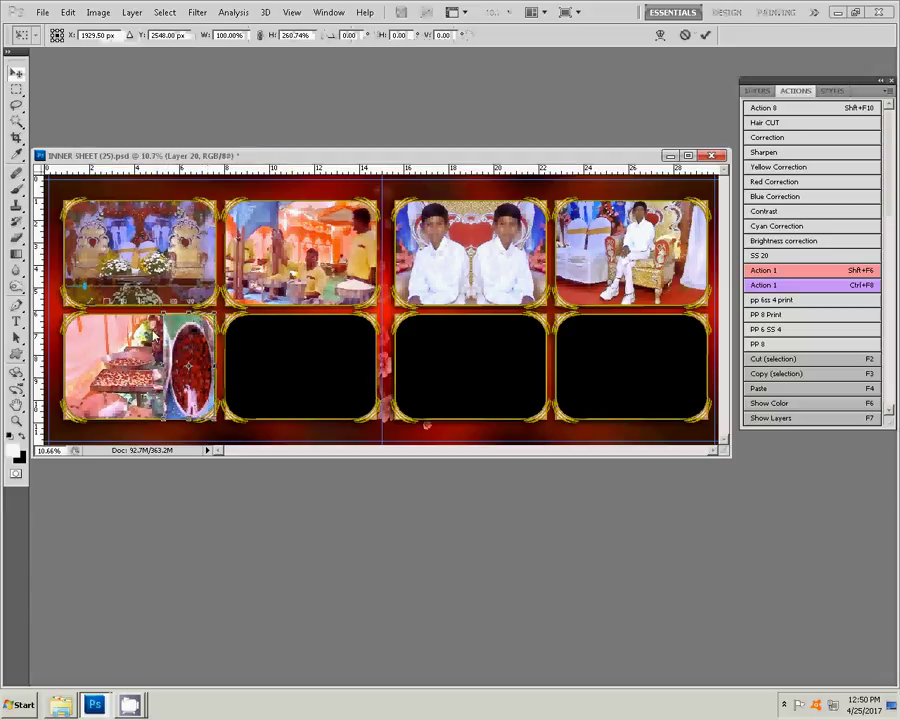
key("Return")
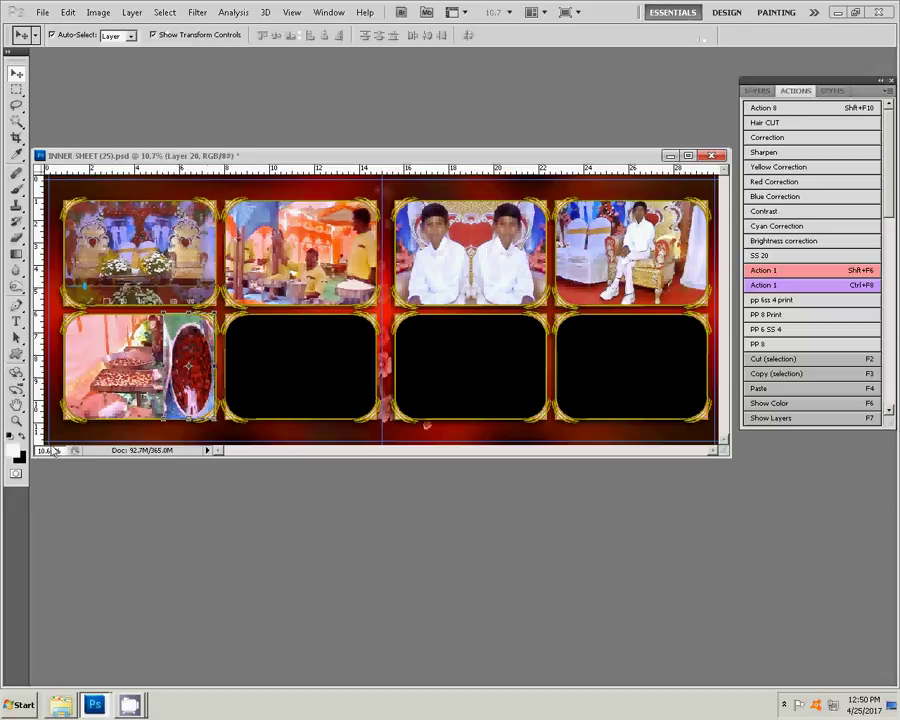
Recycle photos 0027–0029, leaving 369 items, and open photo 0030 in Photoshop
key("alt+Tab")
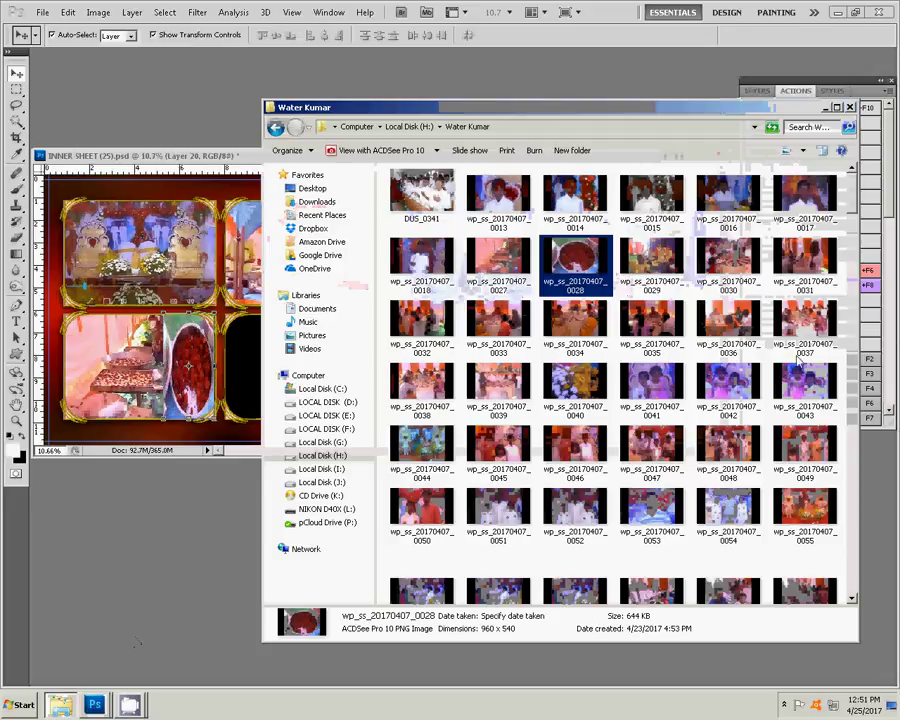
left_click(651, 273, "ctrl")
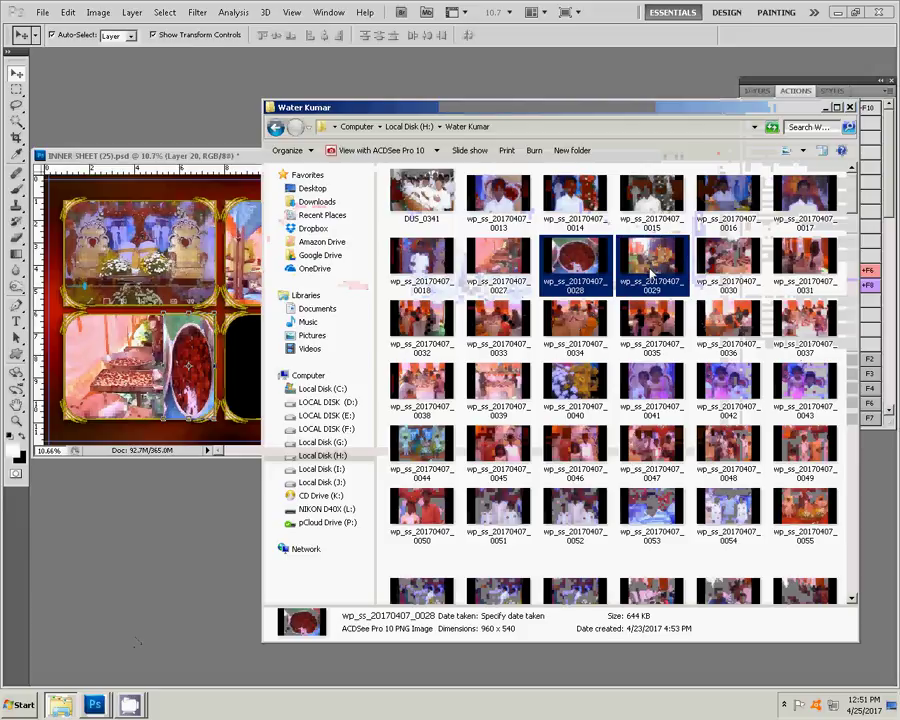
left_click(498, 262, "ctrl")
key("Delete")
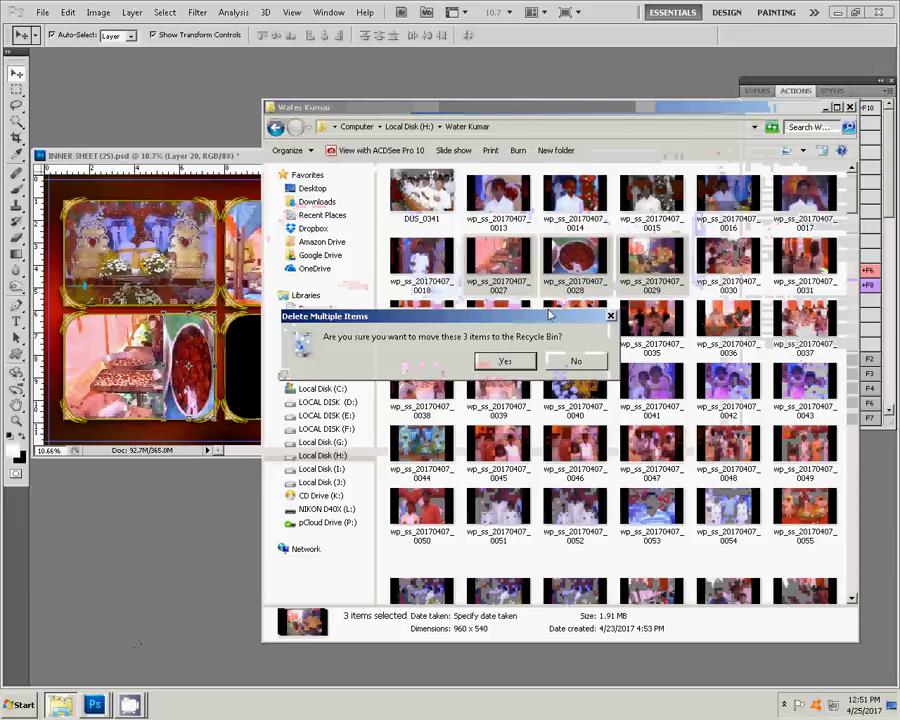
left_click(508, 361)
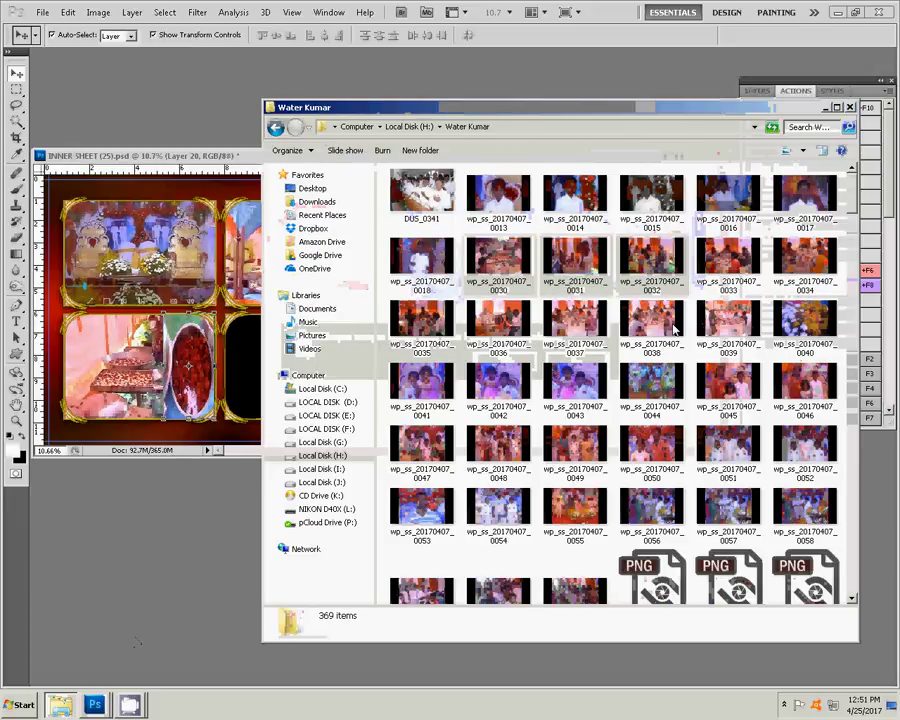
left_click(496, 258)
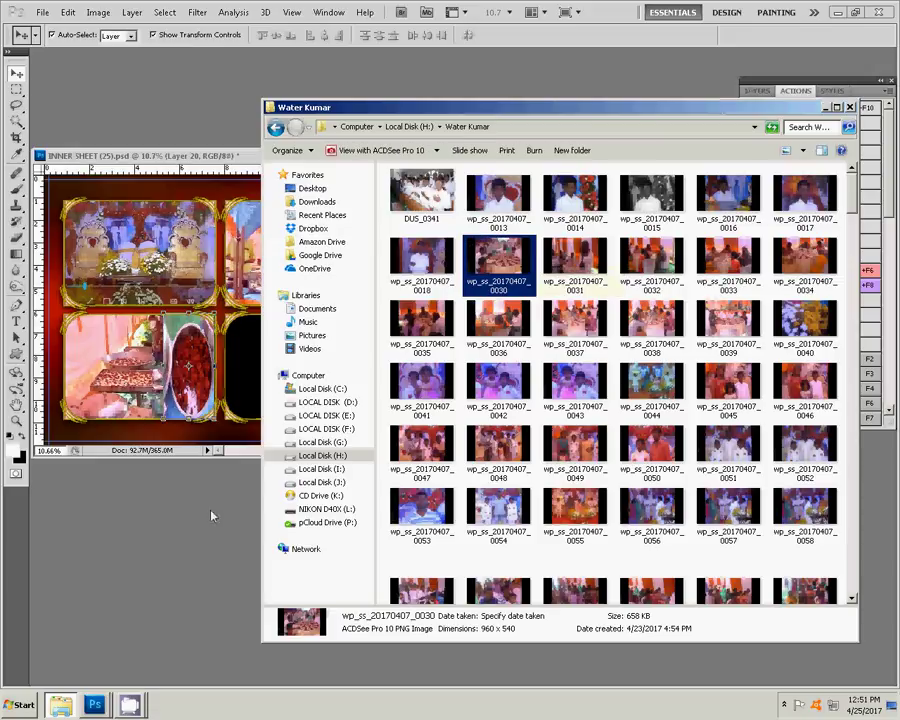
left_click(212, 516)
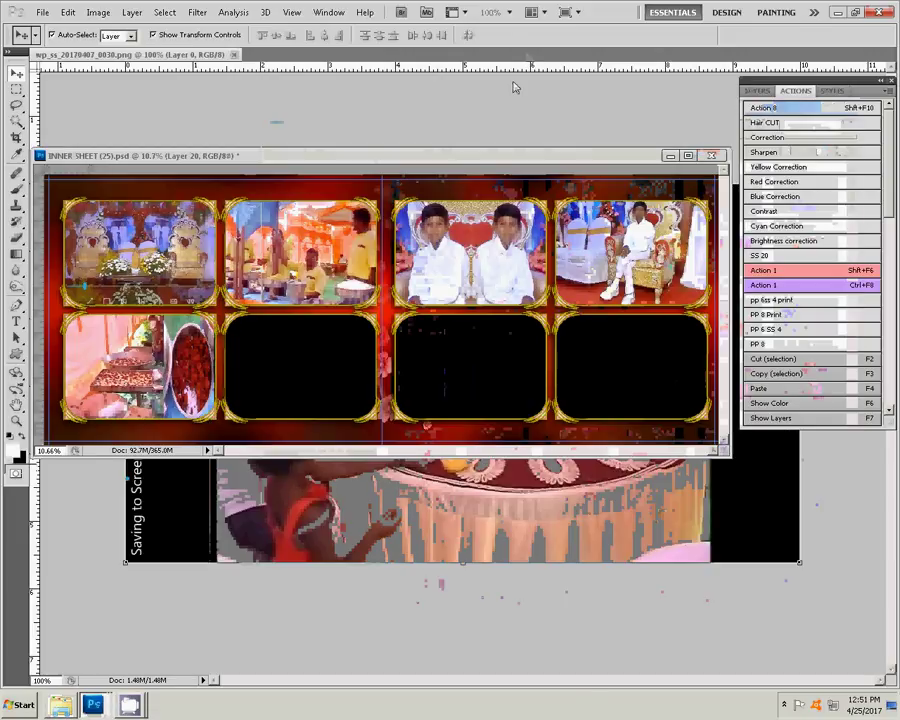
Run the colour-correction and brighten/saturate actions on dining-table photo 0030
left_click(513, 87)
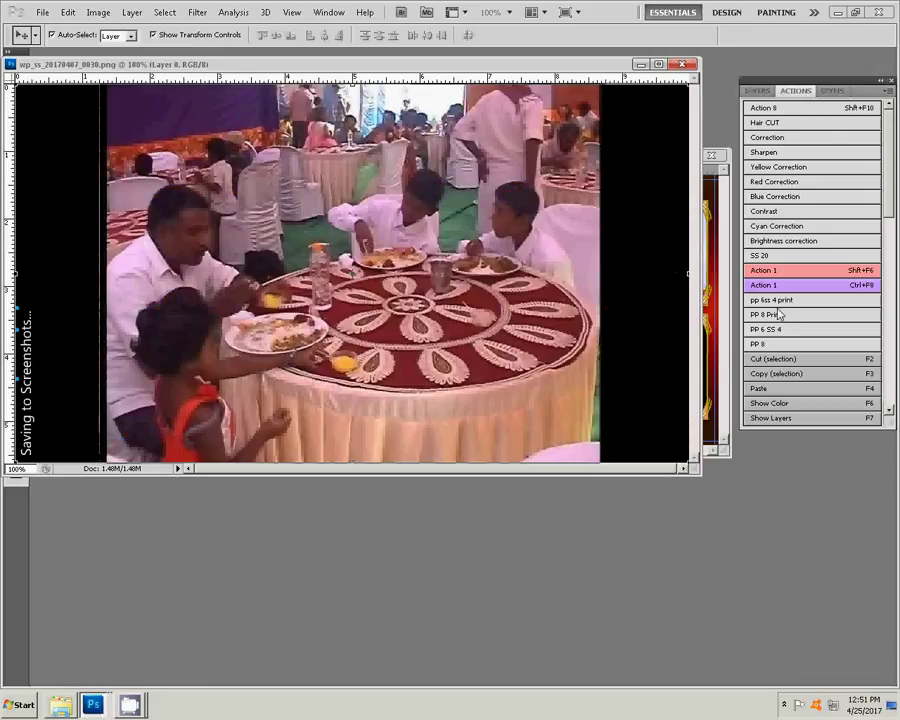
left_click(779, 314)
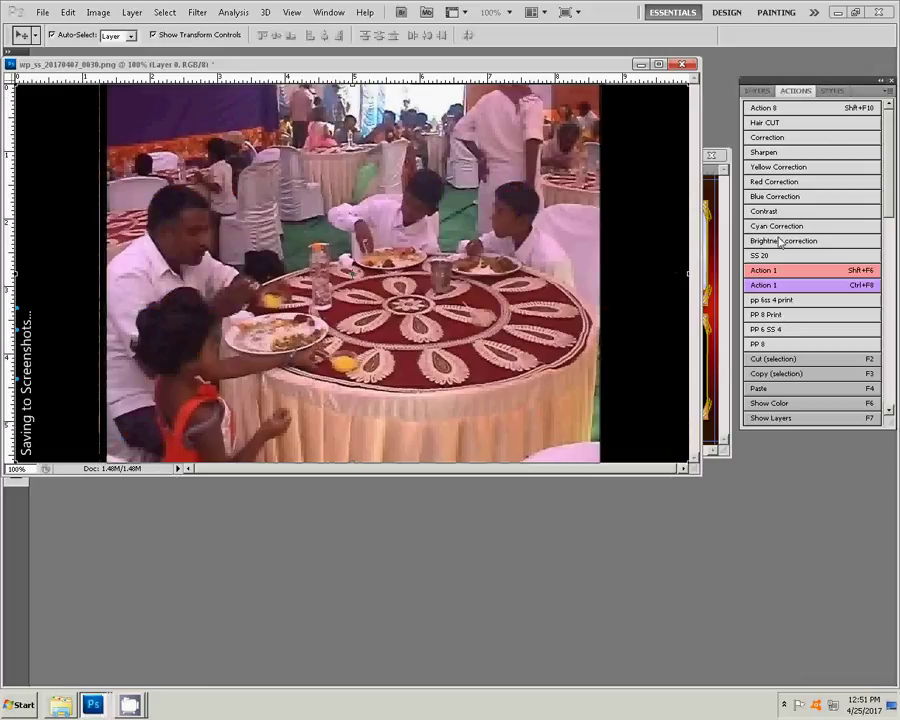
left_click(789, 144)
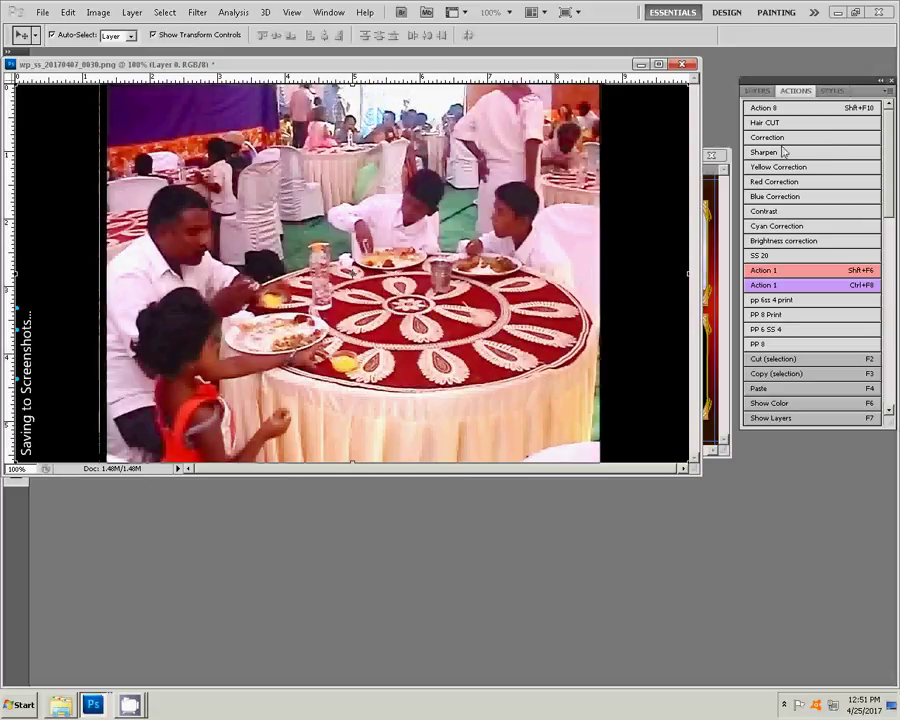
left_click(779, 109)
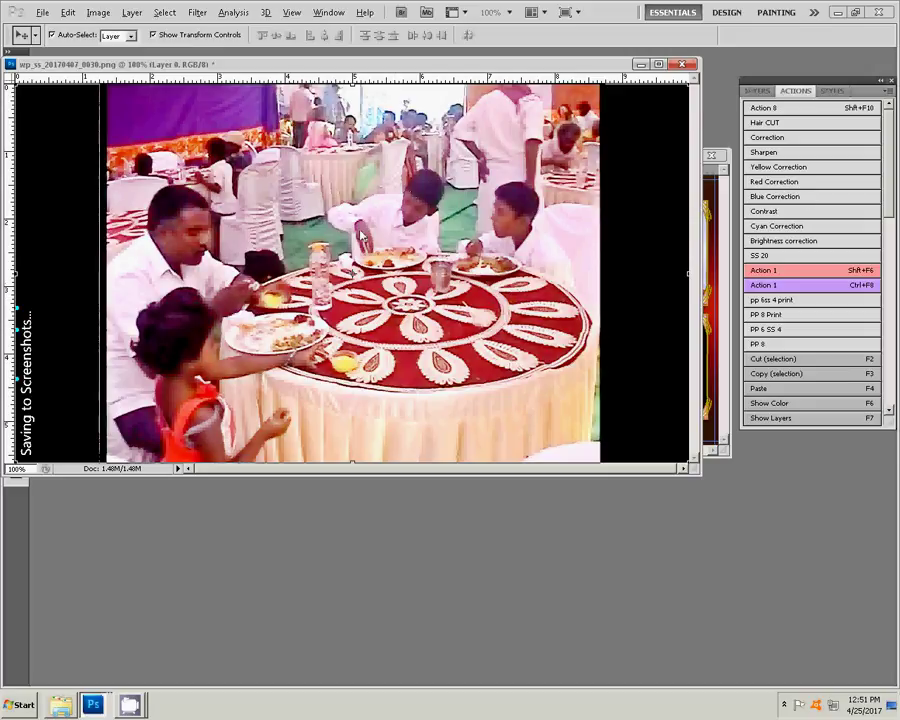
Select and copy the central picture without the black side bars, then close the photo unsaved
key("ctrl+0")
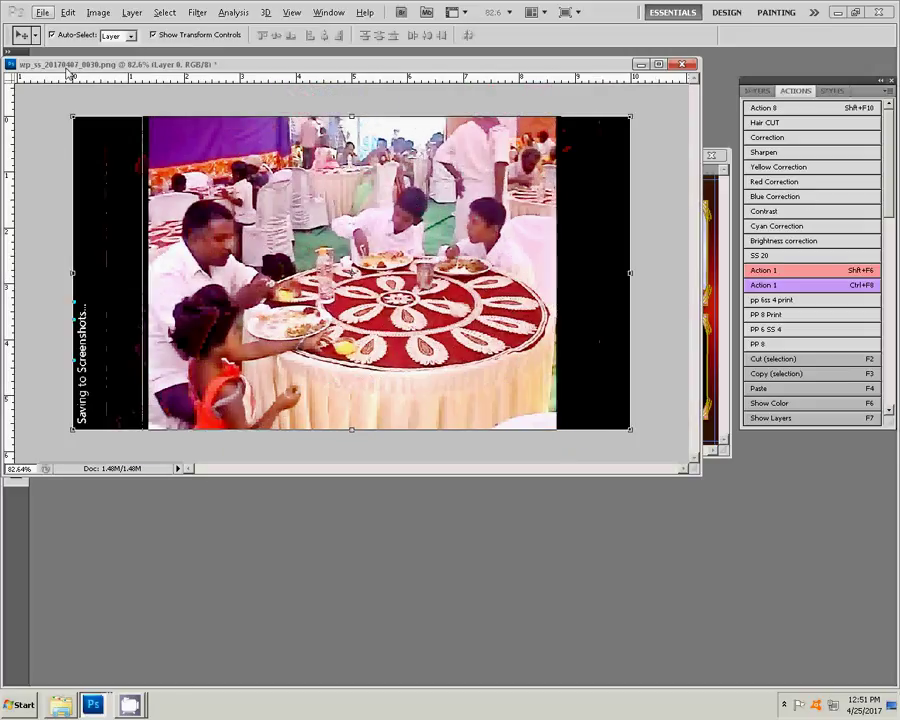
left_click_drag(78, 68, 143, 88)
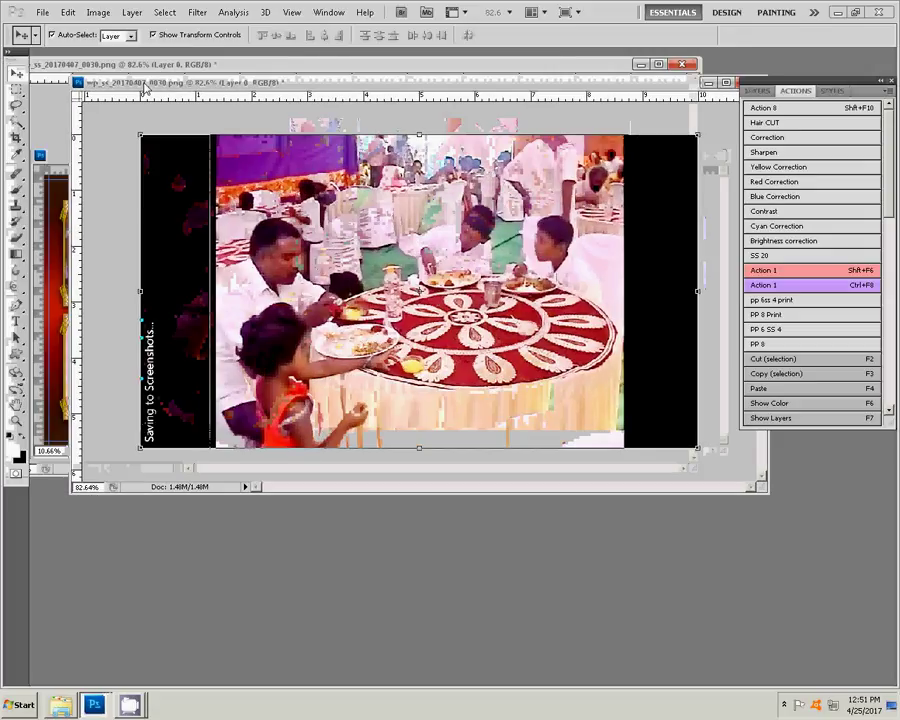
key("m")
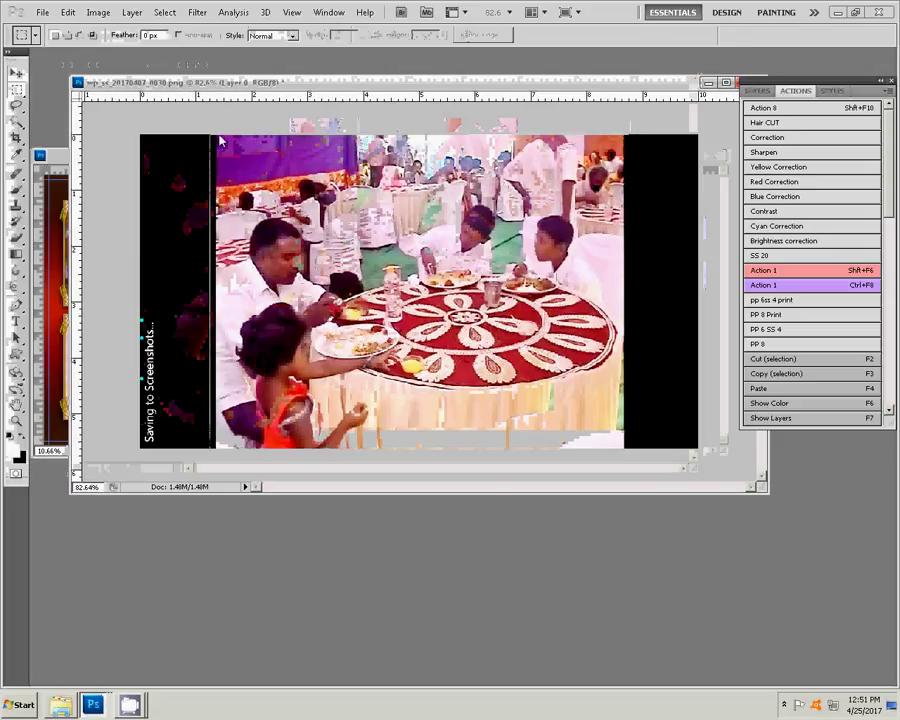
left_click_drag(219, 140, 622, 470)
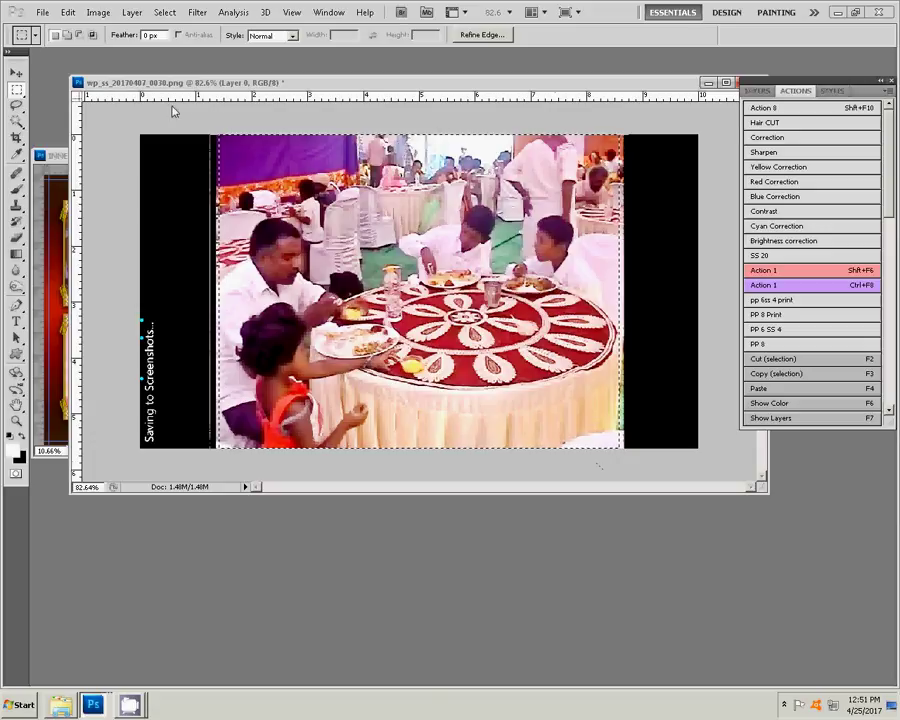
key("ctrl+w")
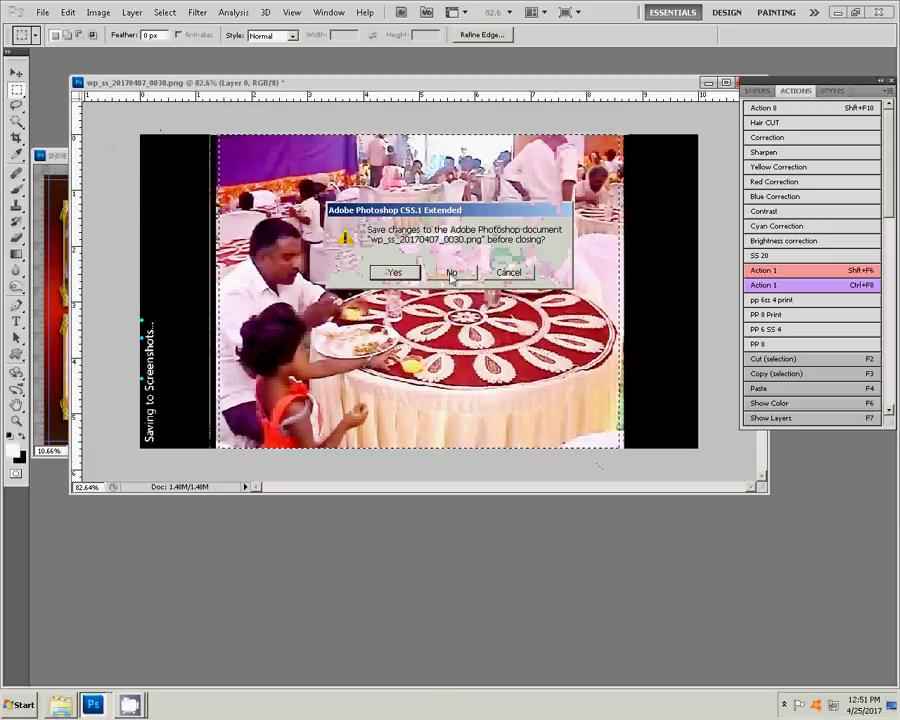
left_click(450, 273)
Paste the dining-table photo into the empty second bottom gold frame
key("v")
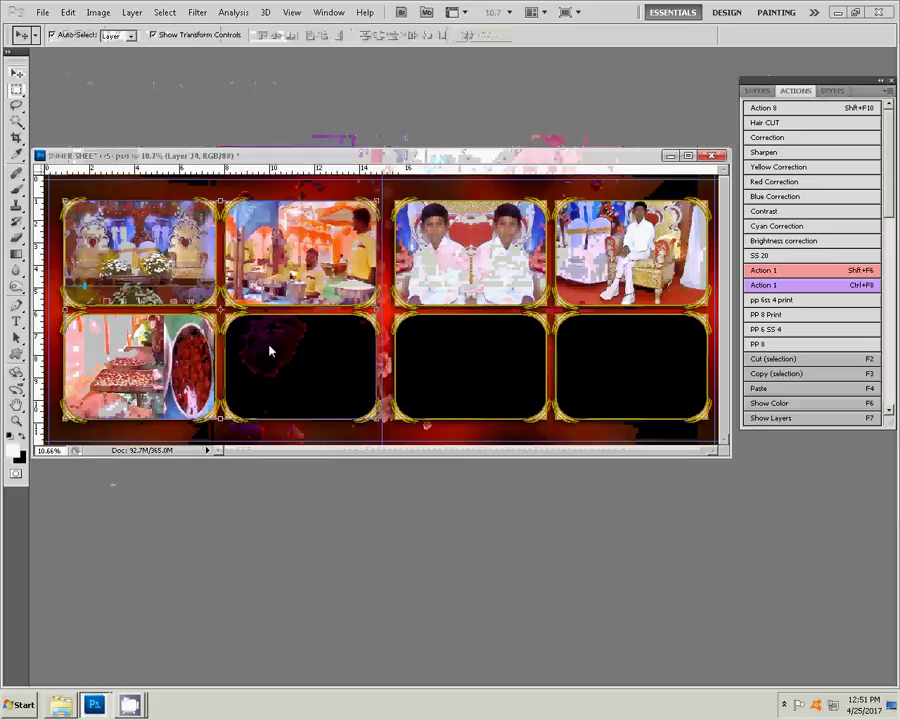
key("w")
left_click(305, 378)
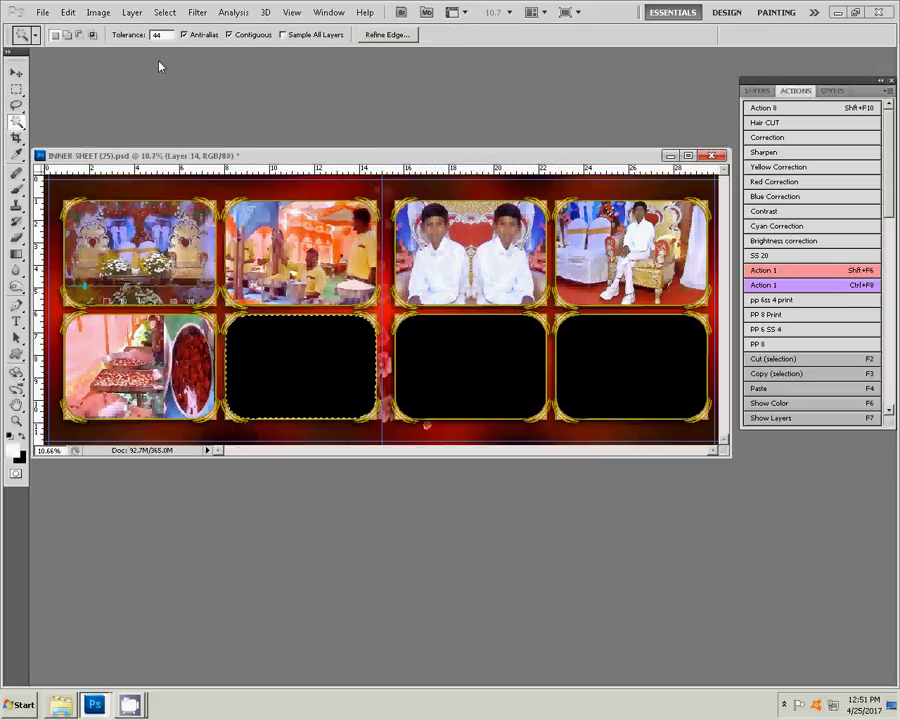
left_click(68, 12)
mouse_move(91, 135)
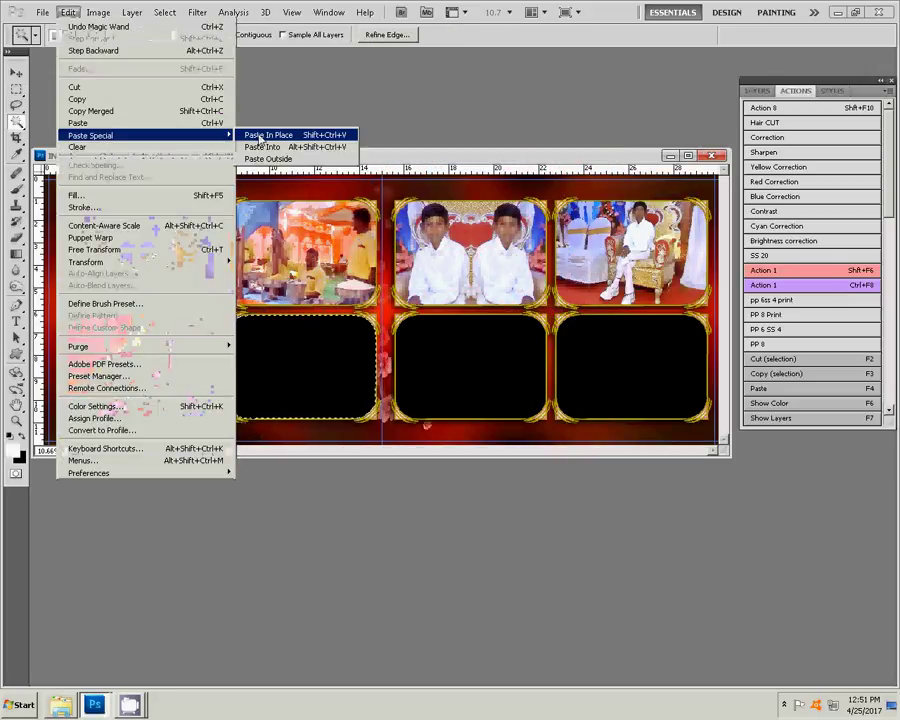
left_click(263, 147)
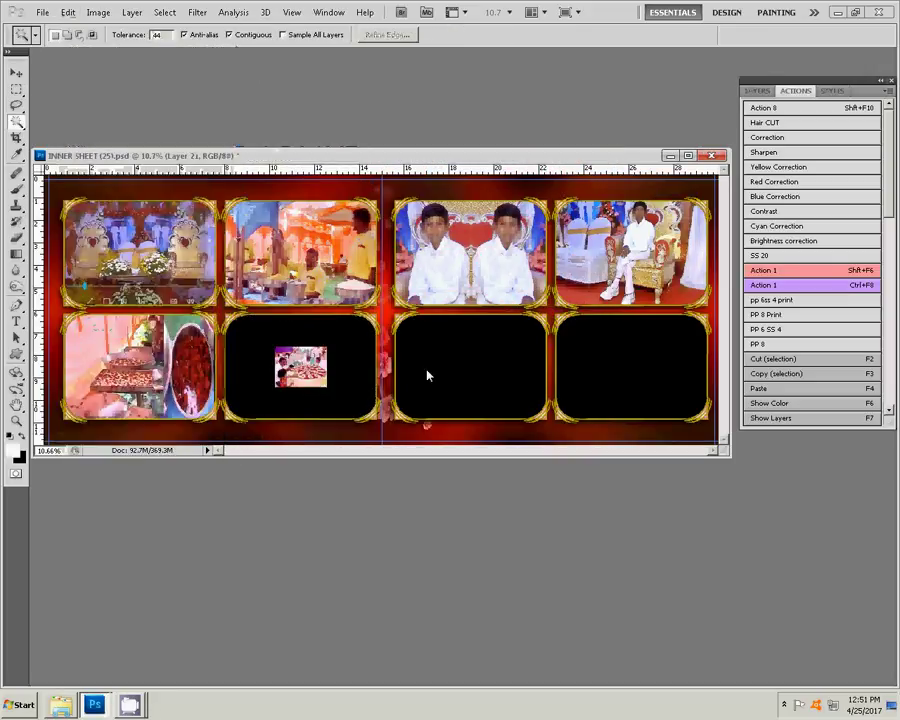
Enlarge the pasted photo to fill the frame, commit it, and bring up the photo folder
key("v")
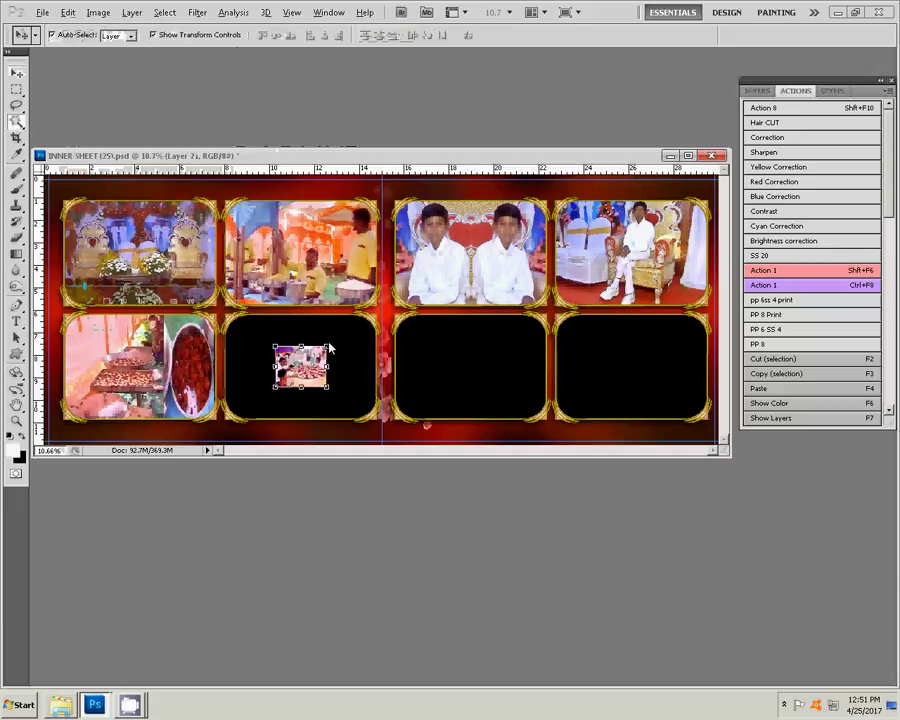
left_click_drag(328, 347, 398, 335)
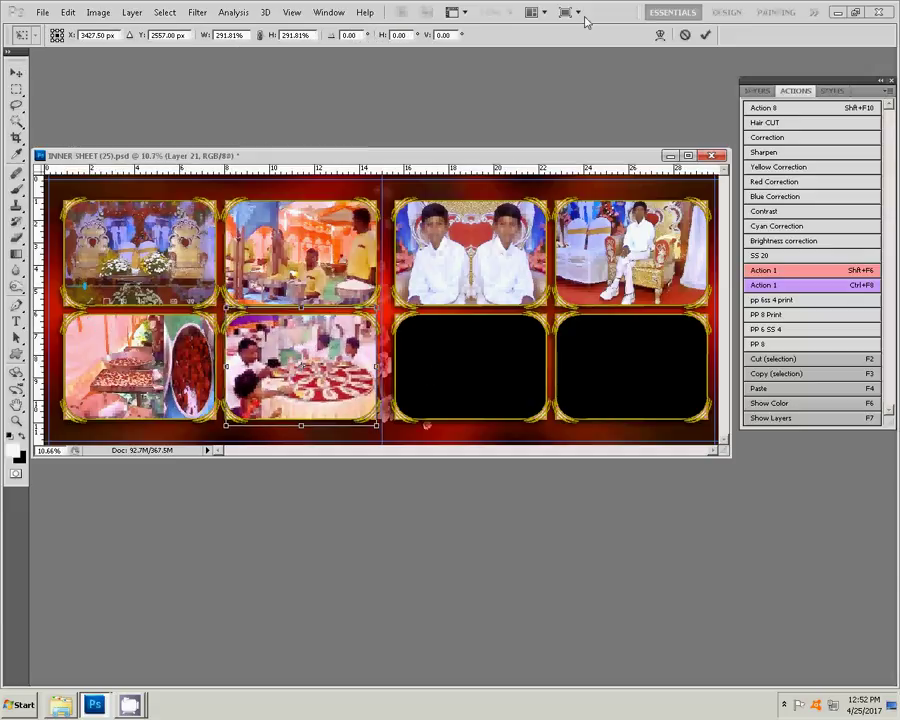
left_click(698, 35)
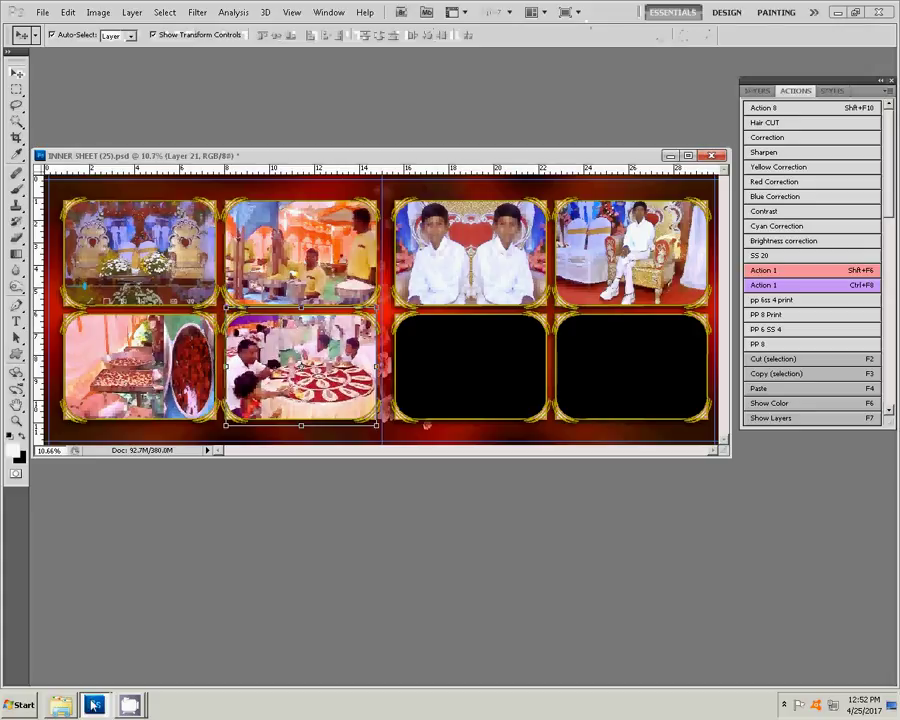
left_click(61, 705)
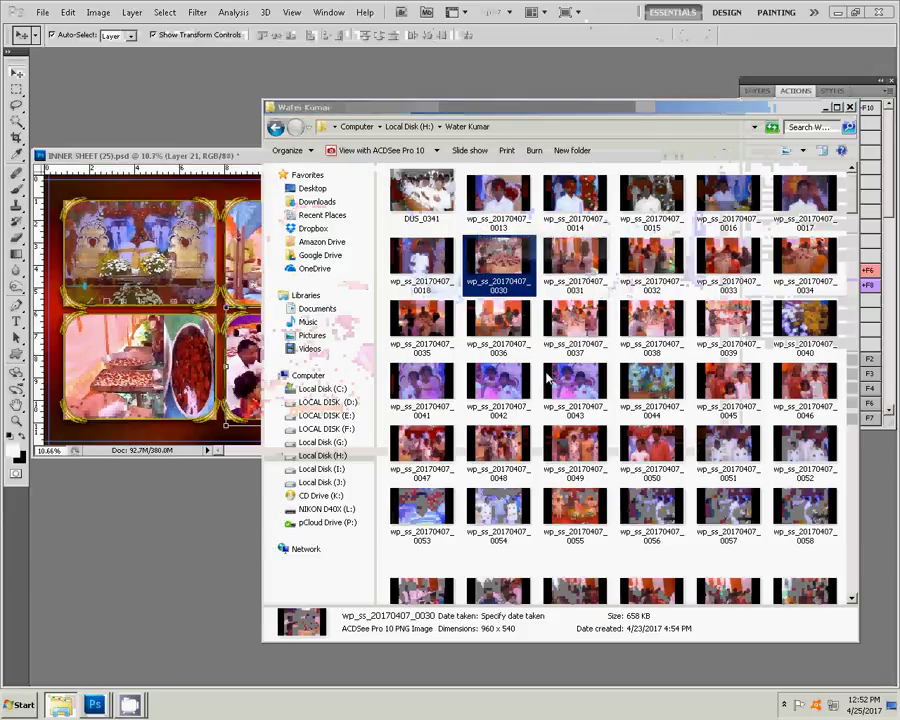
Delete used photo wp_ss_20170407_0030 and open photos 0045 and 0046 in Photoshop
key("Delete")
left_click(512, 390)
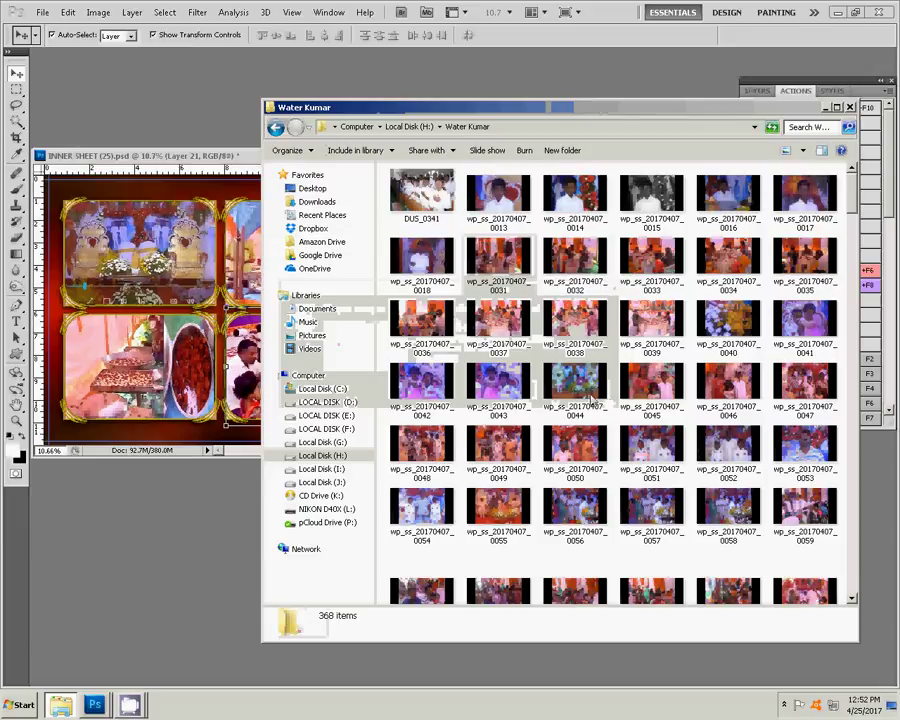
left_click(652, 388)
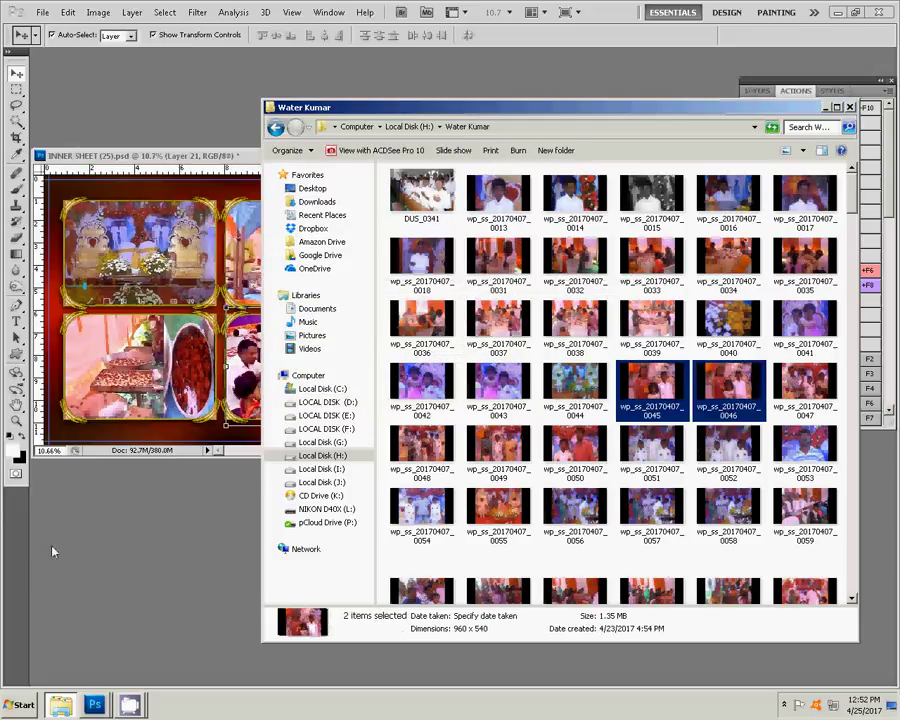
left_click(187, 228)
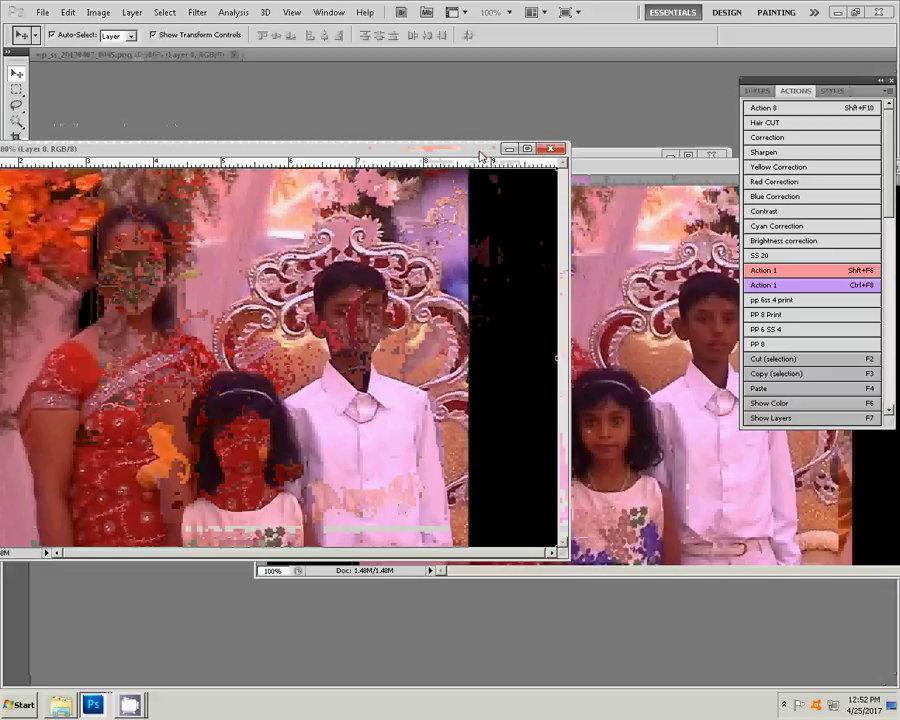
Close the extra photo, fit family portrait 0046 on screen, and colour-correct it
left_click(553, 149)
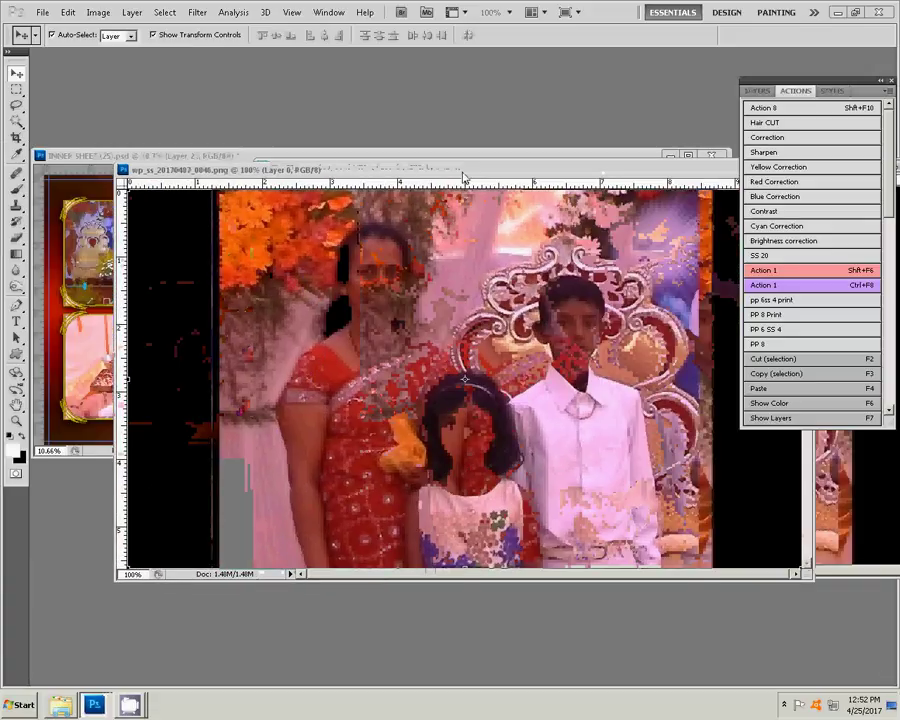
left_click(613, 158)
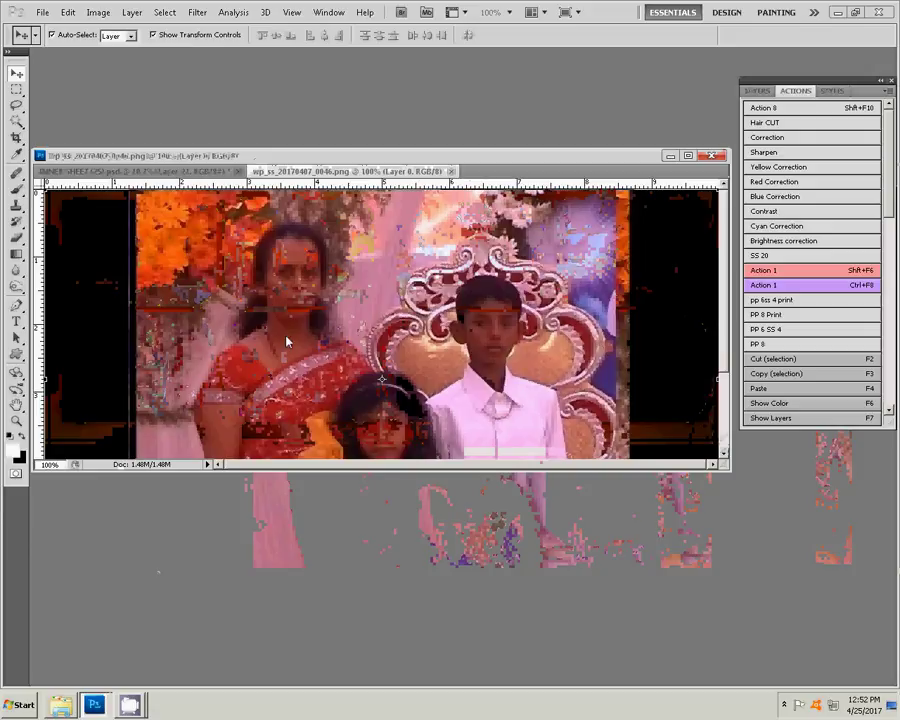
key("z")
right_click(383, 322)
left_click(392, 322)
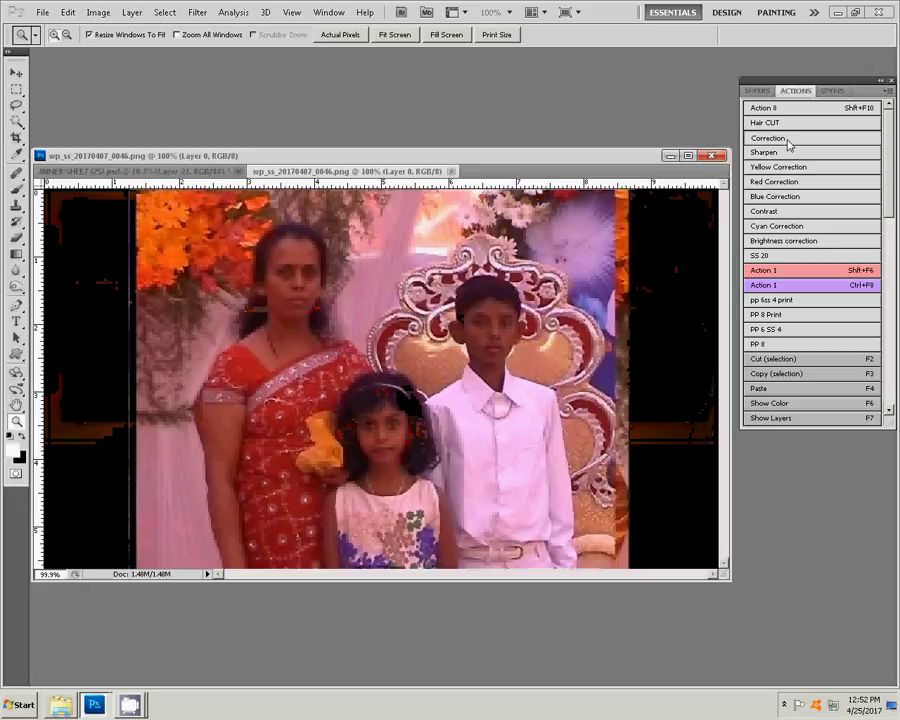
left_click(787, 140)
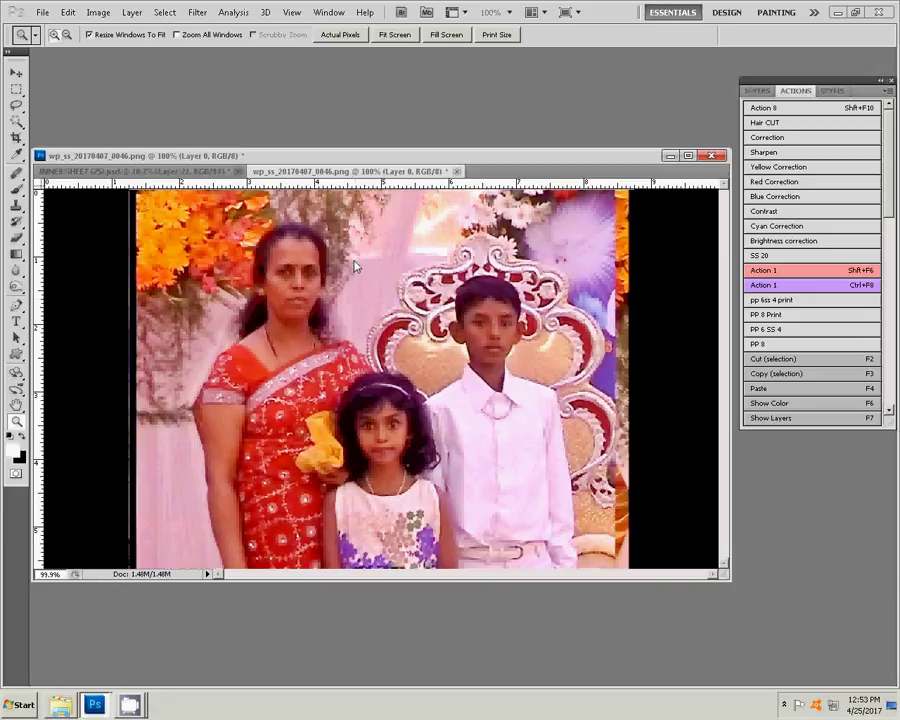
Select and copy the portrait's picture area without black bars, then close it unsaved
key("m")
scroll(355, 375, "down", 1)
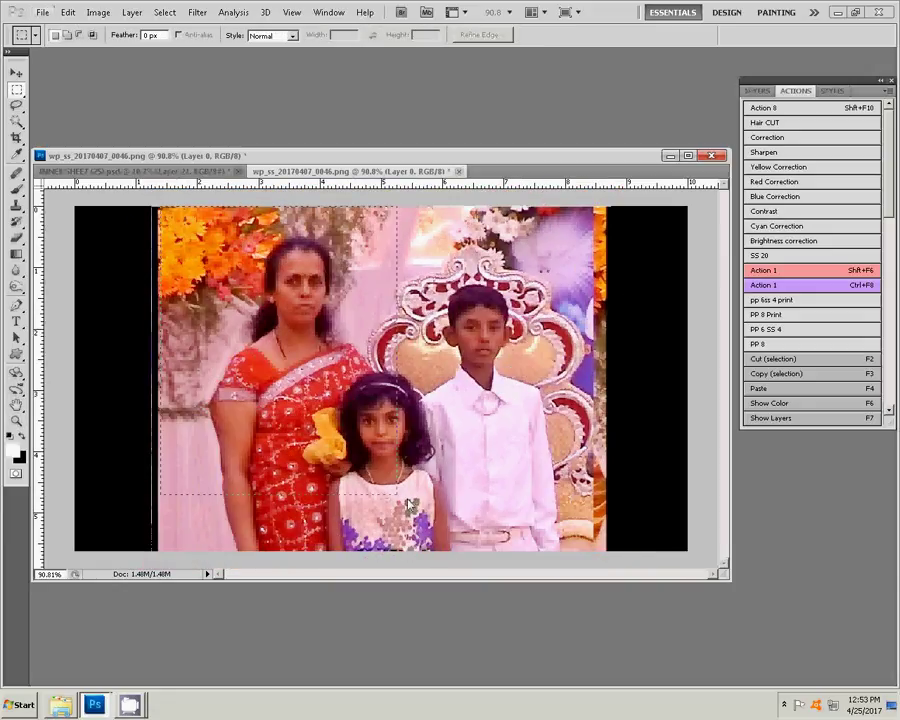
left_click_drag(158, 207, 603, 575)
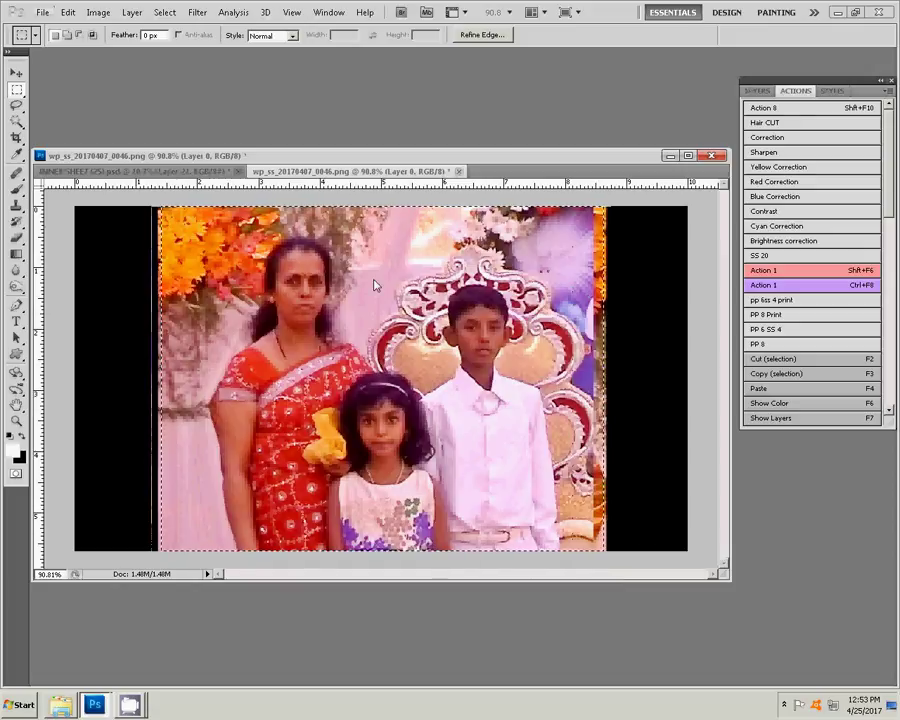
key("ctrl+w")
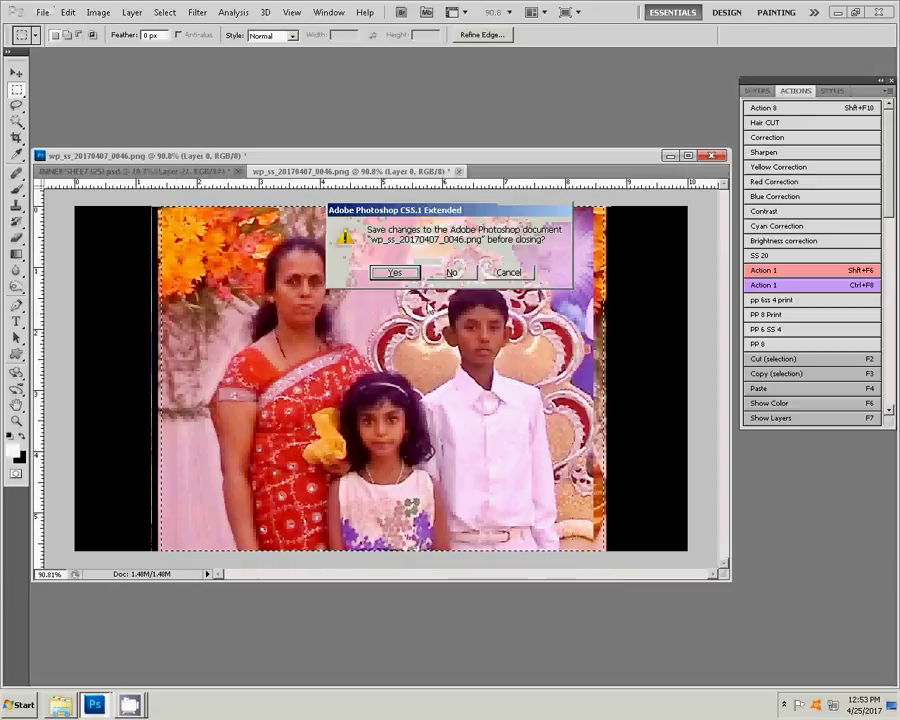
left_click(452, 273)
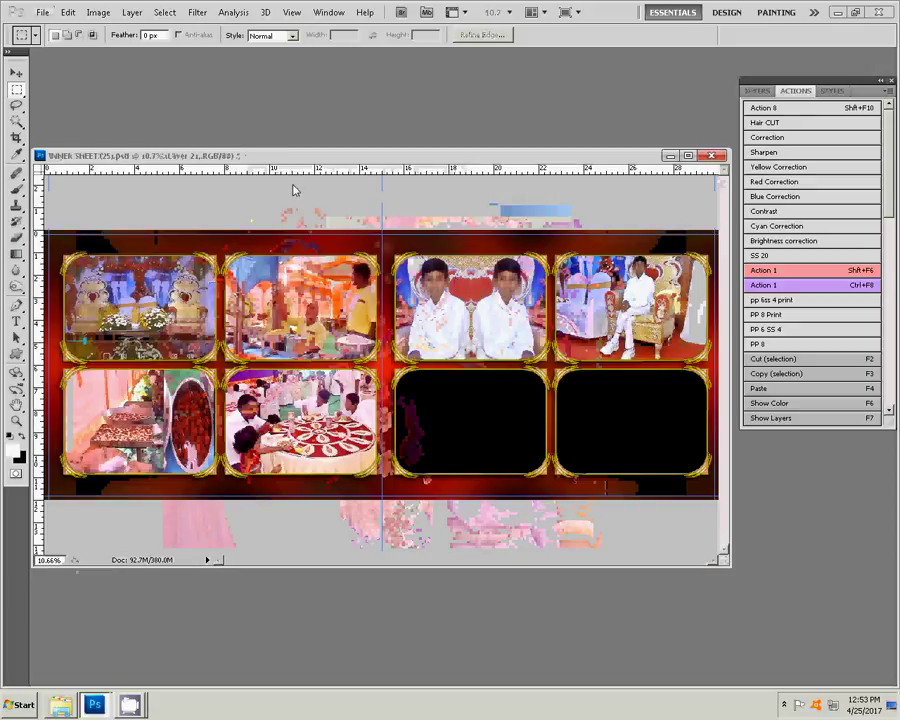
Paste the family portrait into the empty third bottom gold frame
key("v")
key("w")
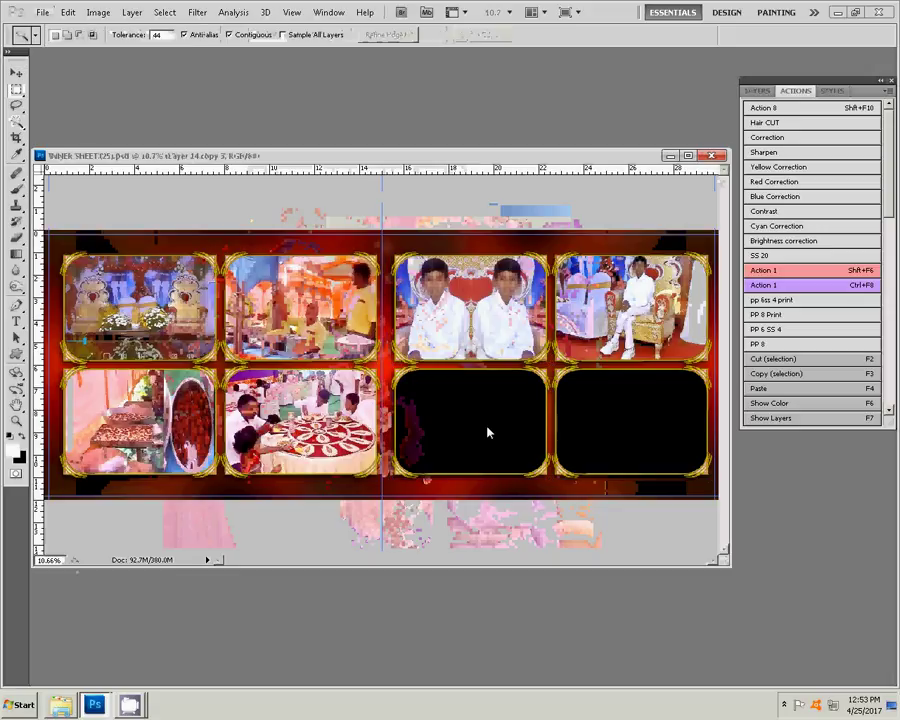
left_click(482, 429)
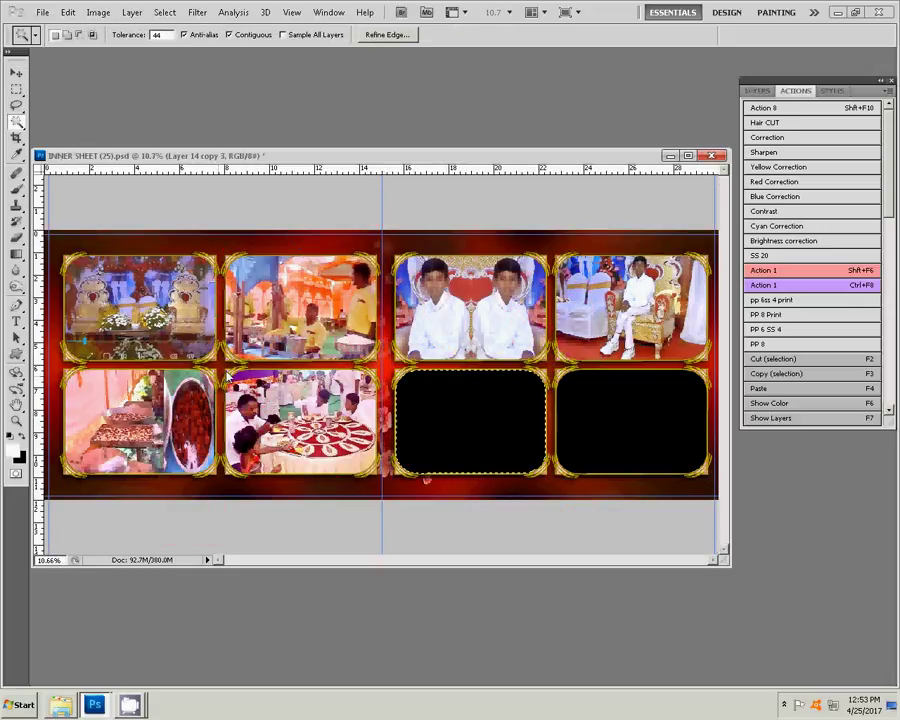
left_click(67, 12)
mouse_move(90, 135)
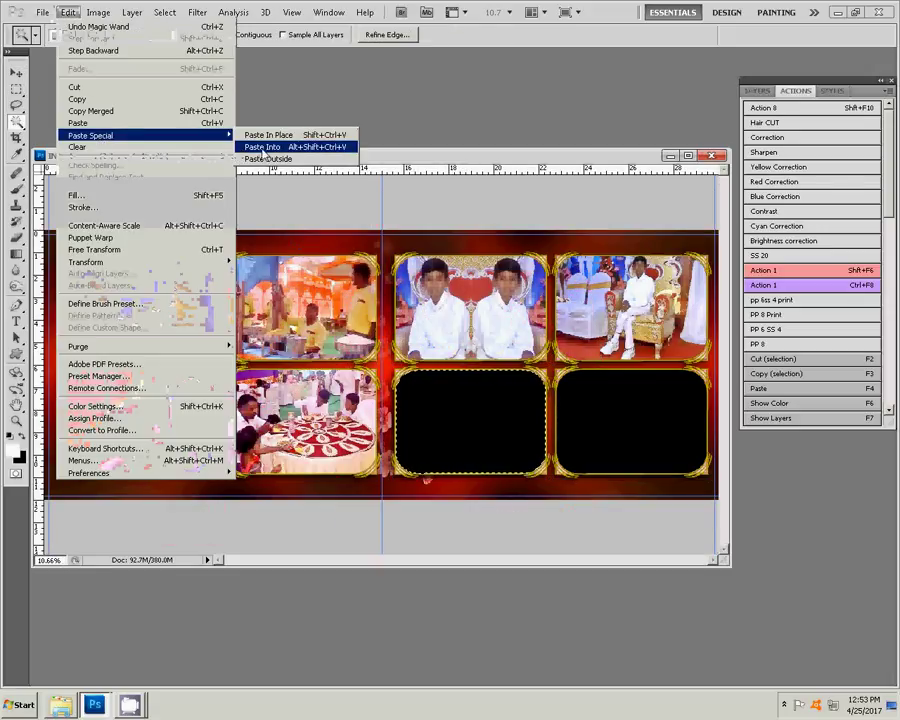
left_click(262, 147)
Enlarge the pasted portrait to fill the frame, commit it, and bring back the photo folder
key("v")
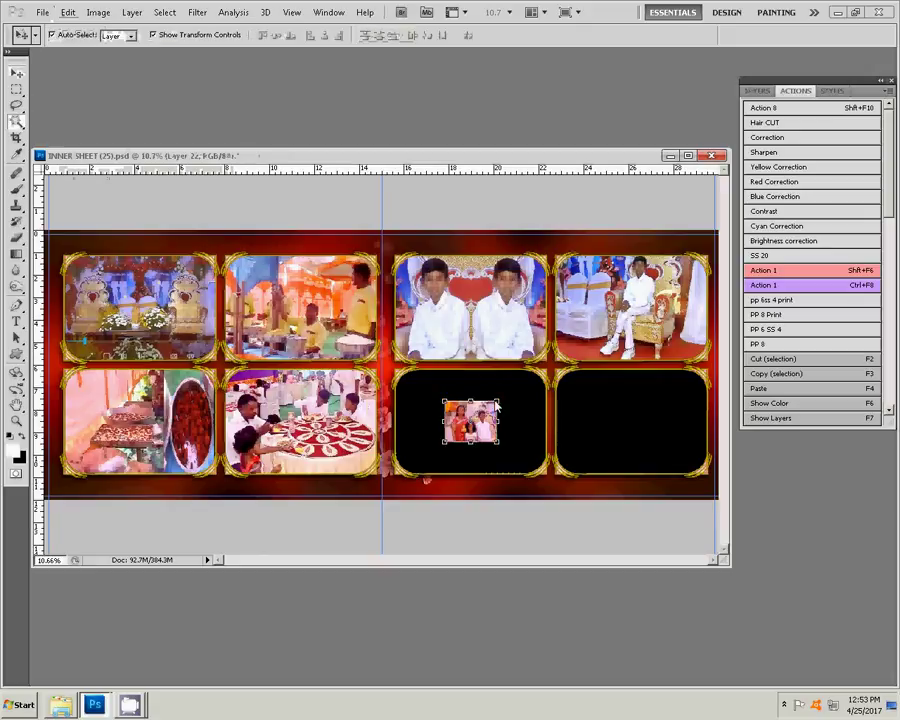
left_click_drag(499, 404, 568, 392)
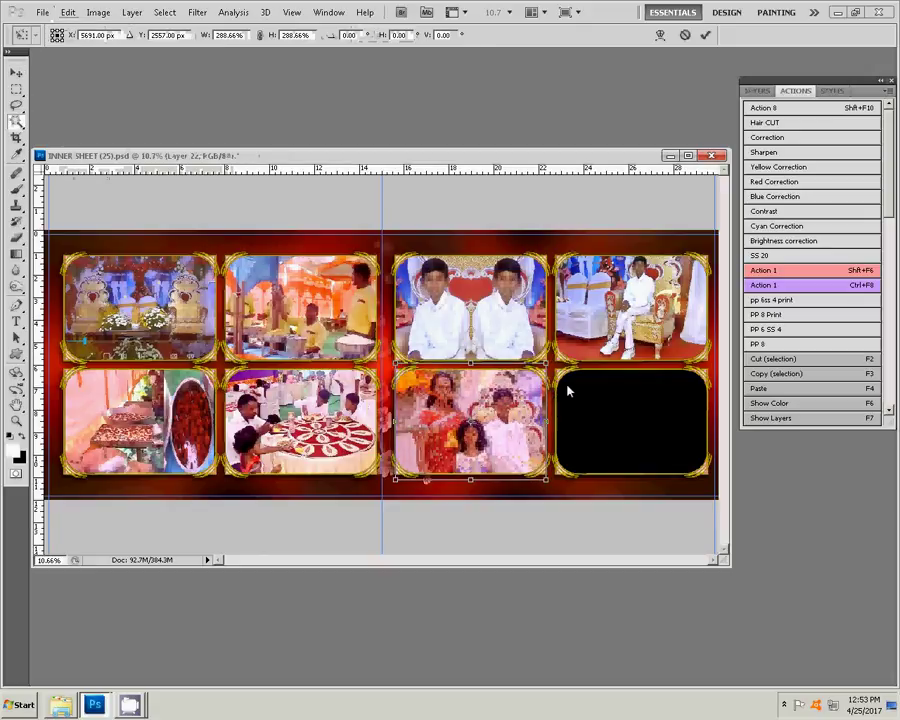
left_click(706, 37)
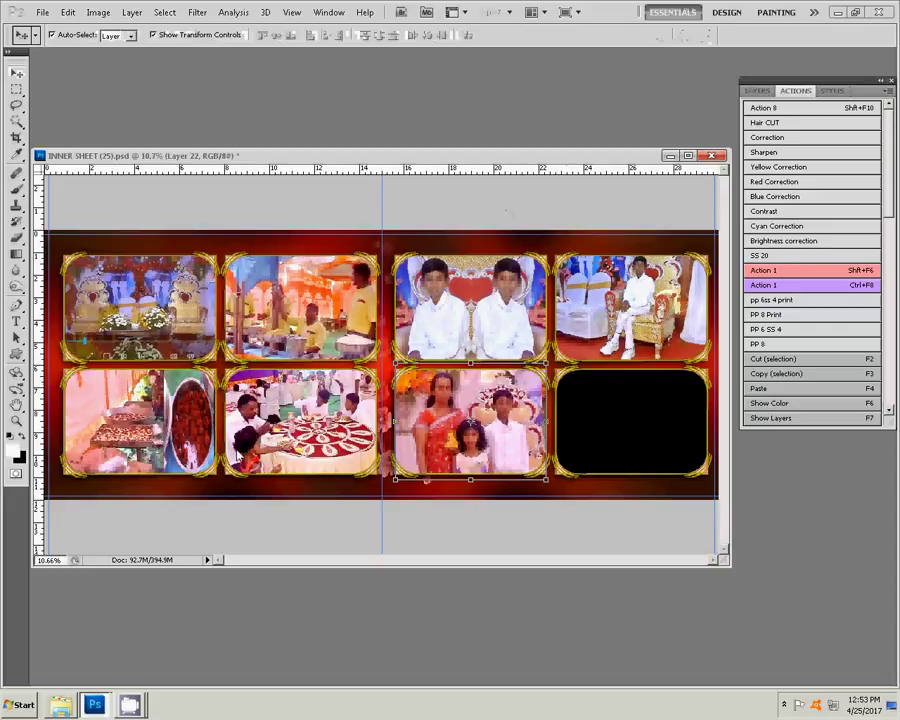
left_click(62, 705)
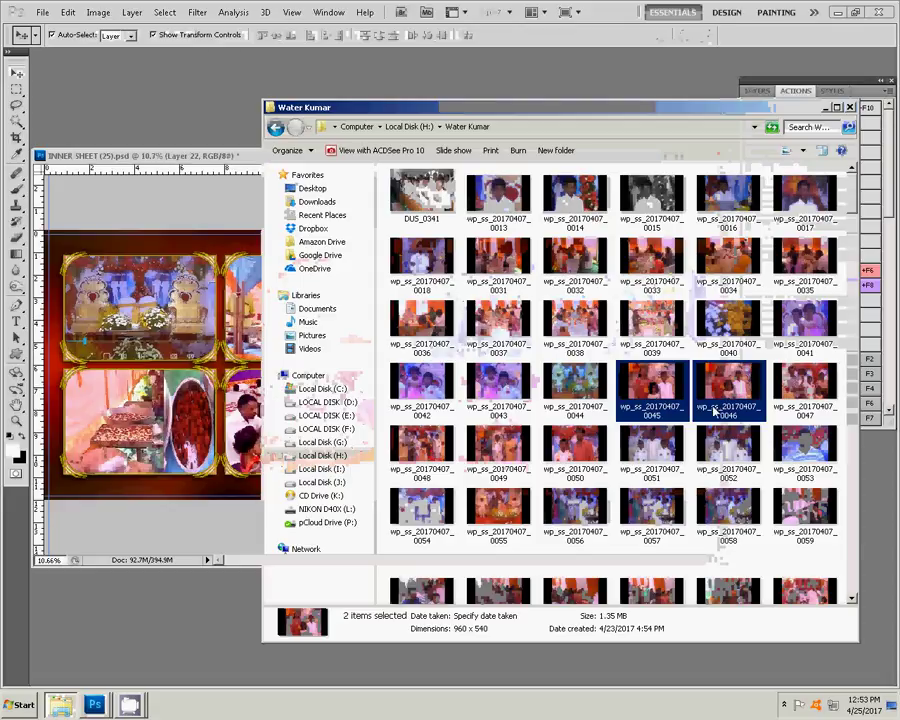
Delete used photos 0045 and 0046, then open photos 0047 and 0048 in Photoshop
key("Delete")
left_click(505, 363)
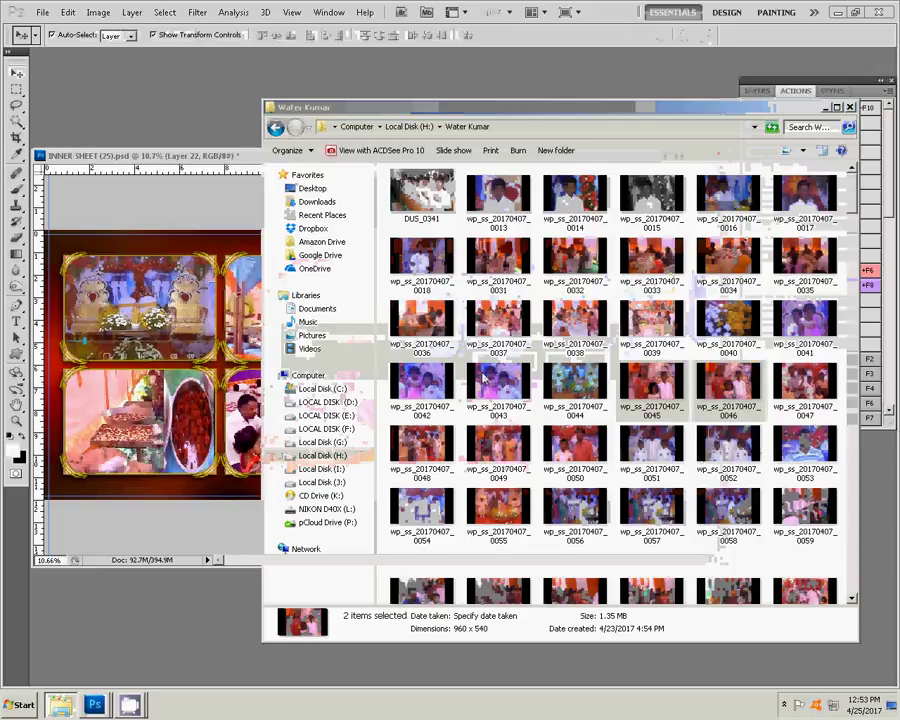
left_click(650, 380)
left_click(728, 380, "ctrl")
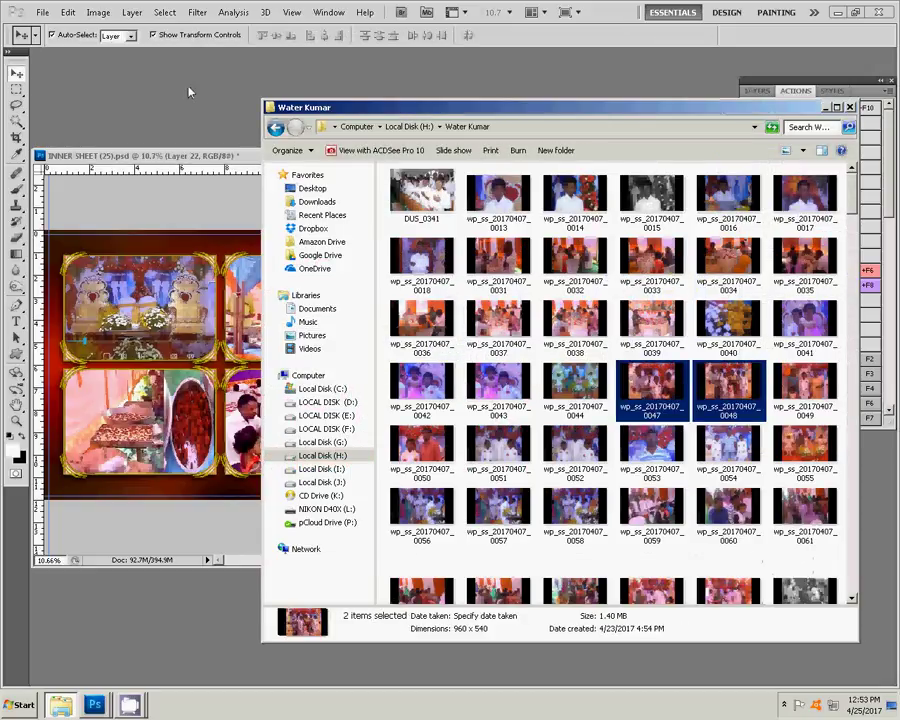
left_click(203, 125)
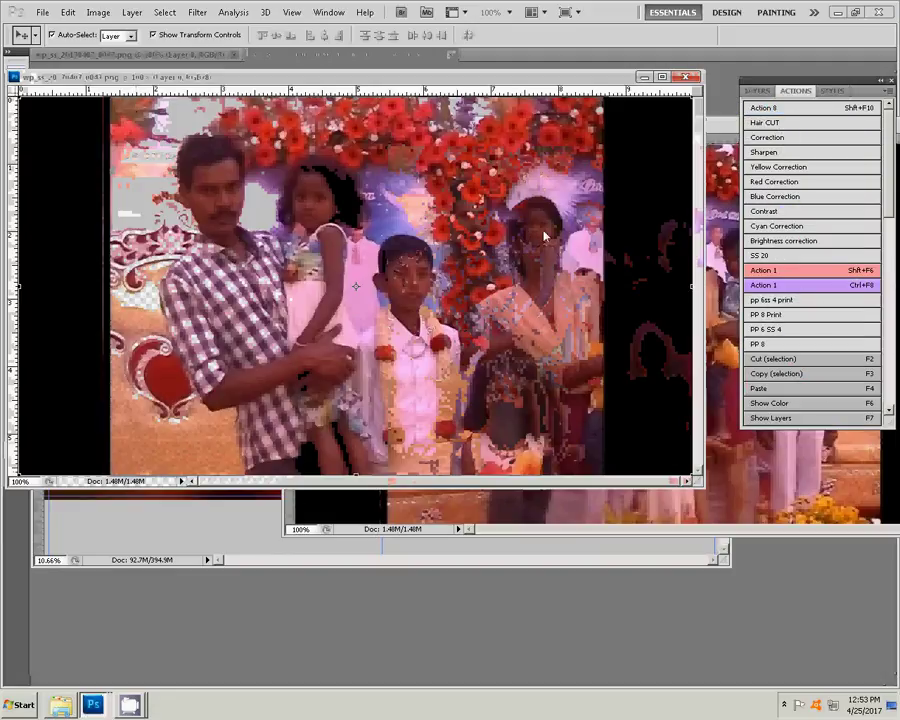
Resize photo 0048 to 7 inches wide (672x378 px) in Image Size
left_click(716, 341)
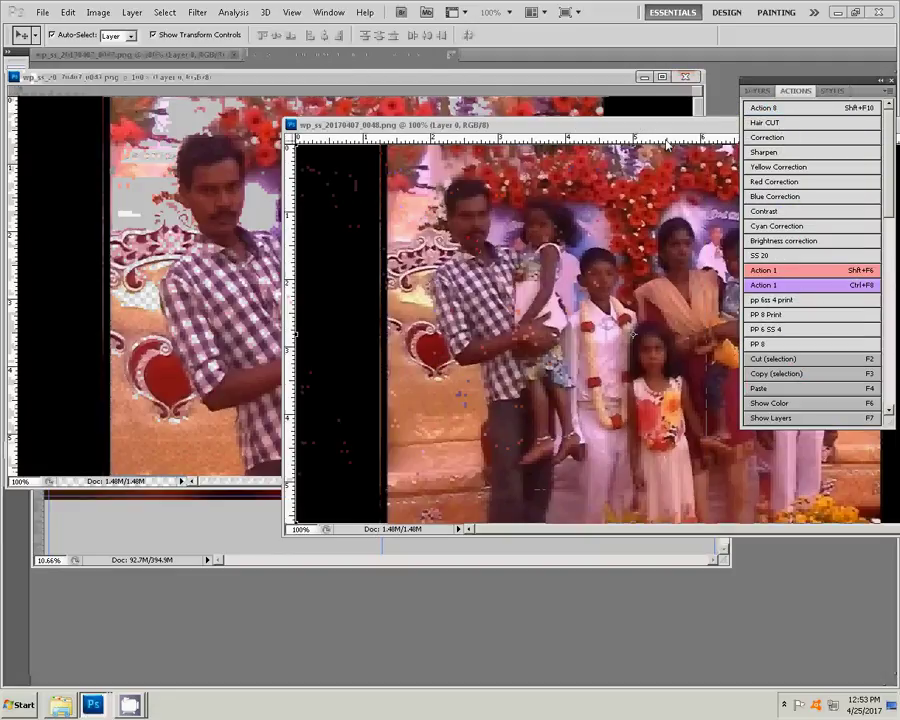
left_click_drag(681, 132, 503, 175)
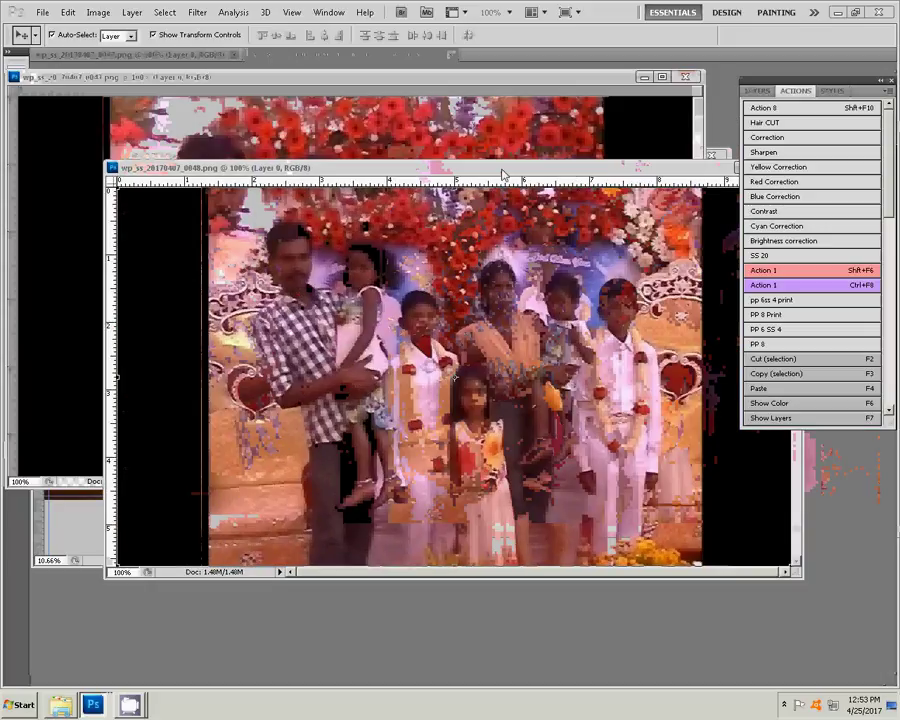
left_click(695, 88)
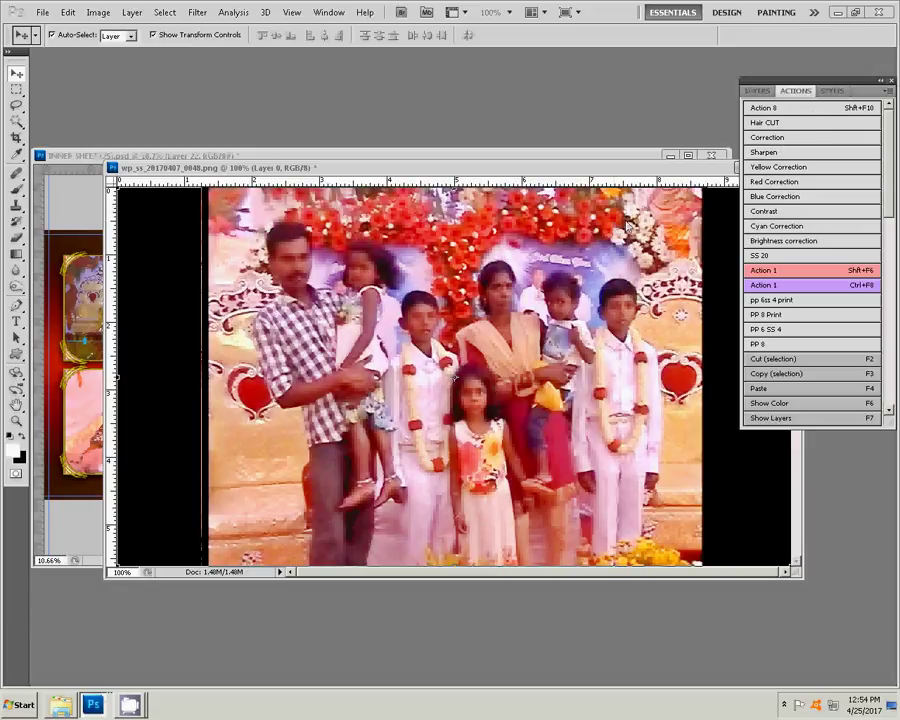
key("ctrl+alt+i")
double_click(358, 246)
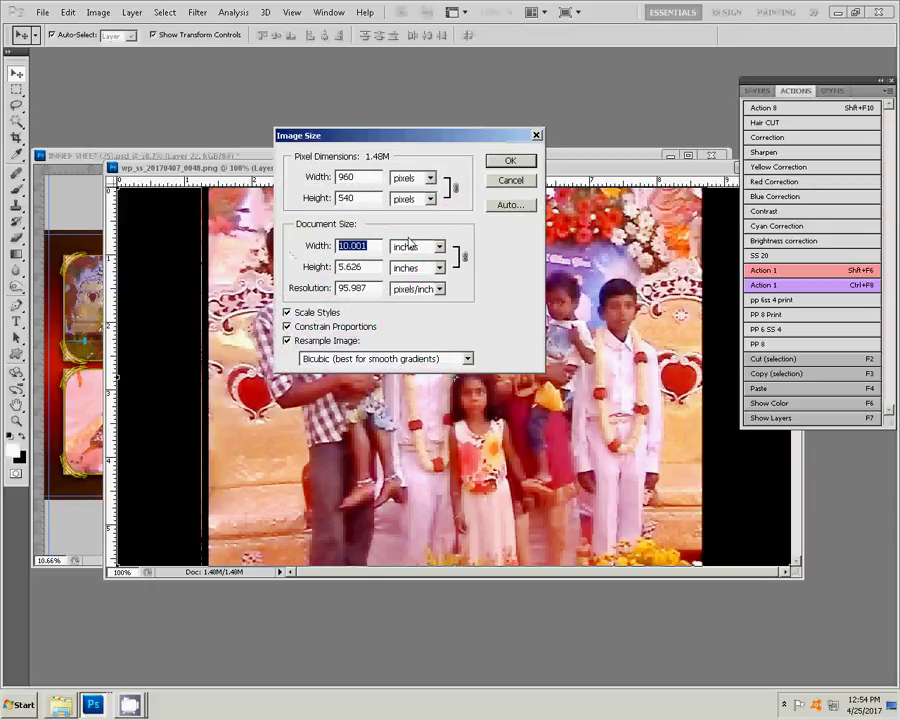
type("7")
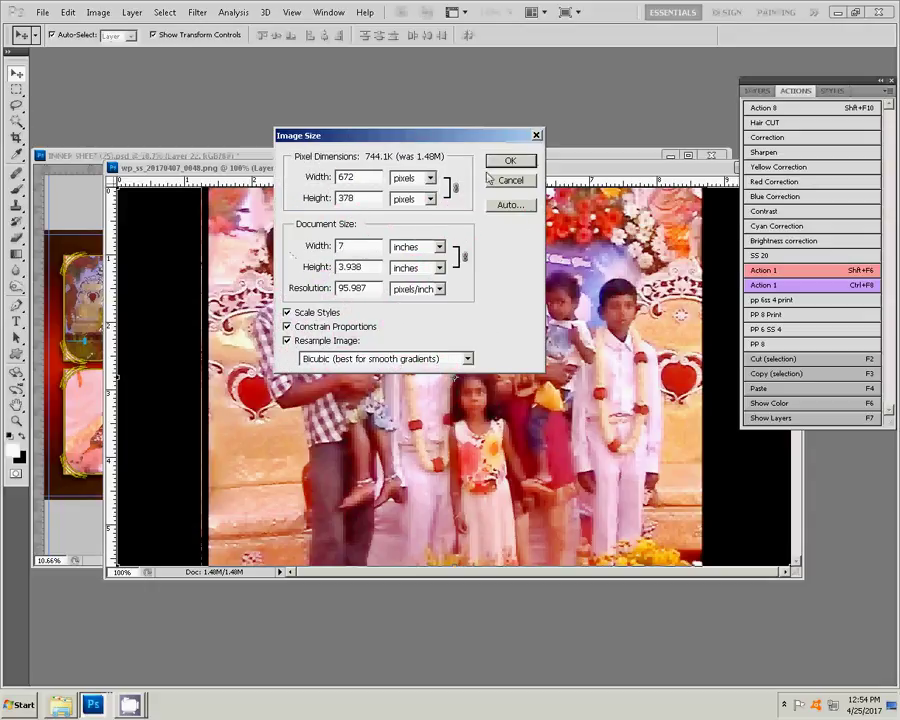
left_click(509, 161)
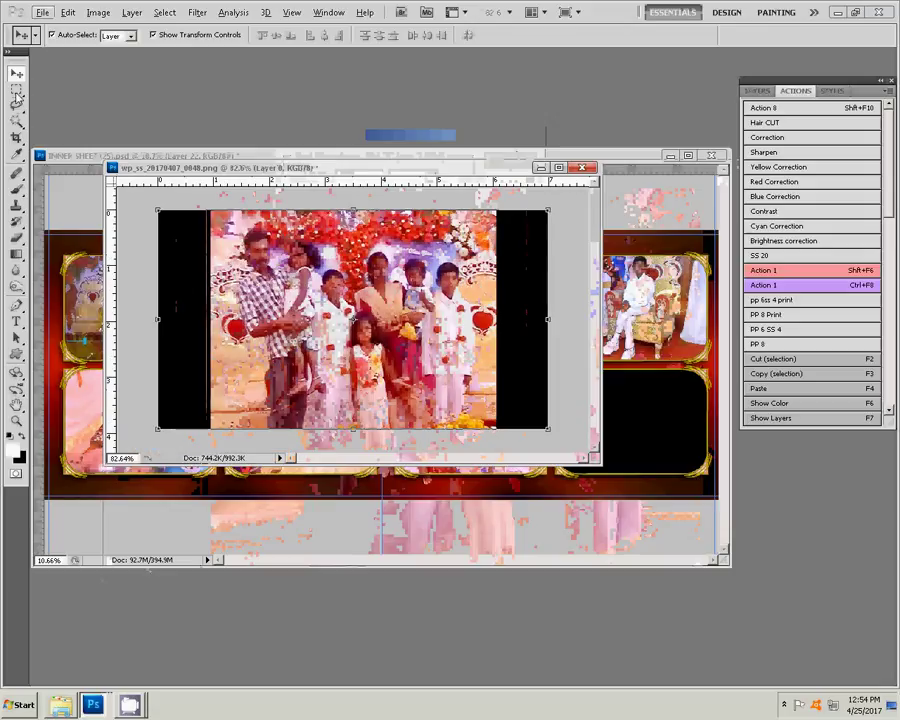
Select and copy the whole resized photo, then close it without saving
key("m")
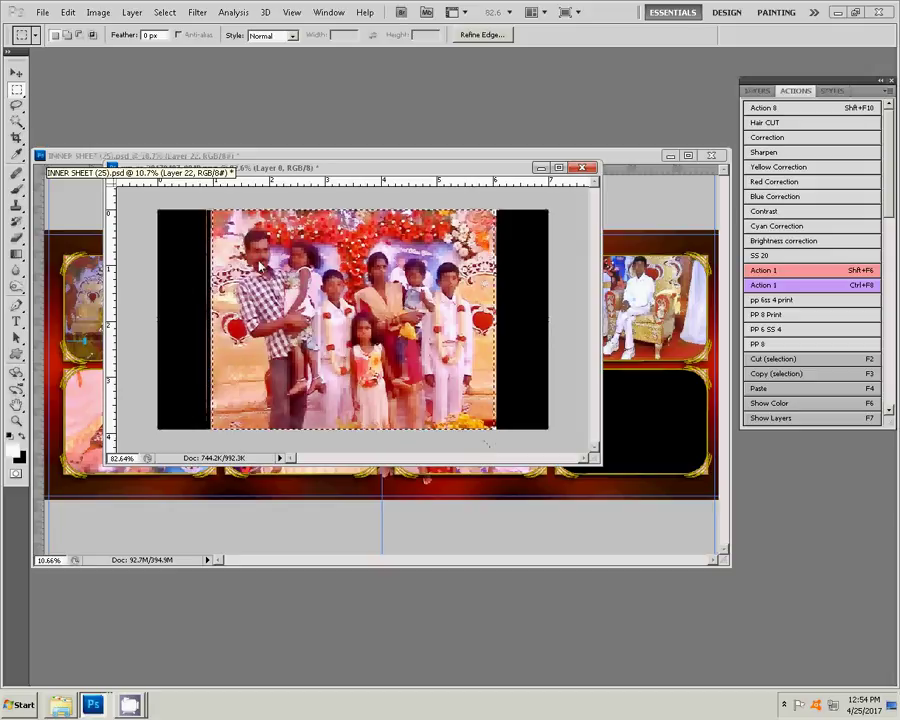
key("ctrl+w")
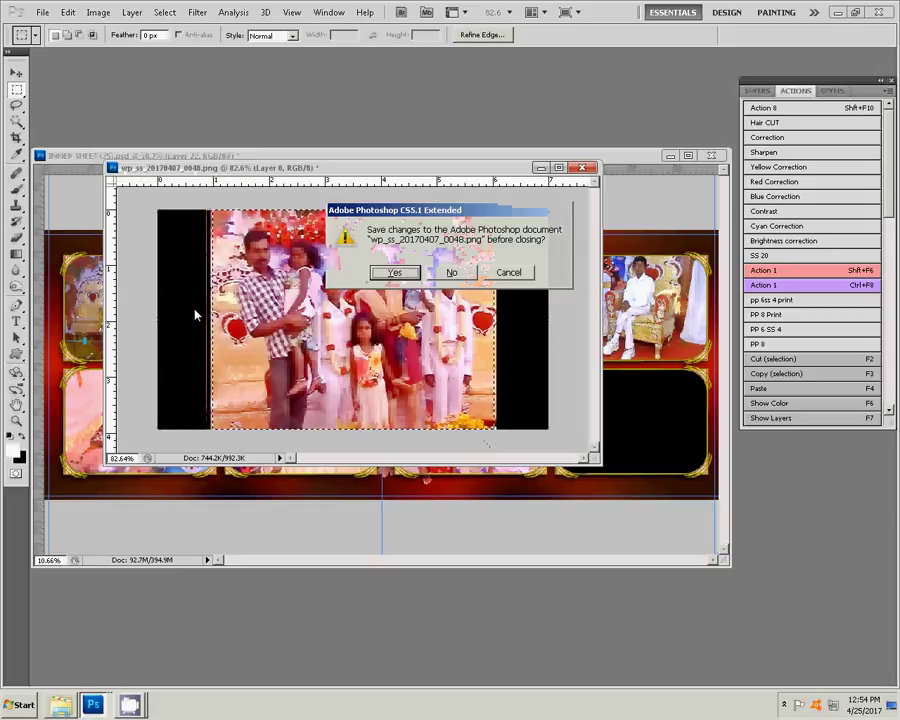
left_click(450, 269)
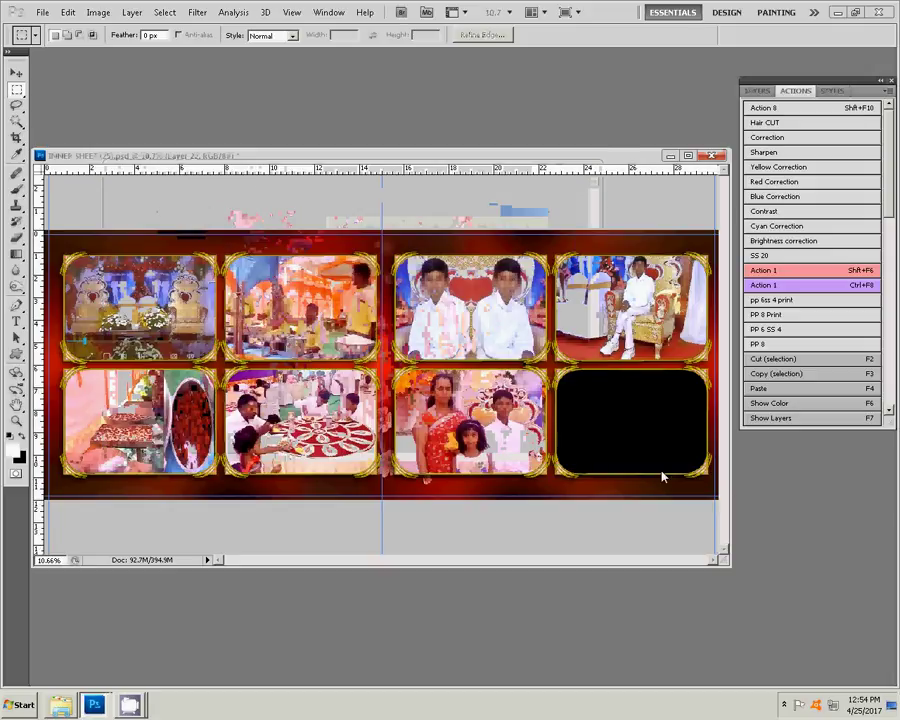
Paste photo 0048 into the empty bottom-right black slot and enlarge it to 417%
key("v")
left_click(634, 433)
key("w")
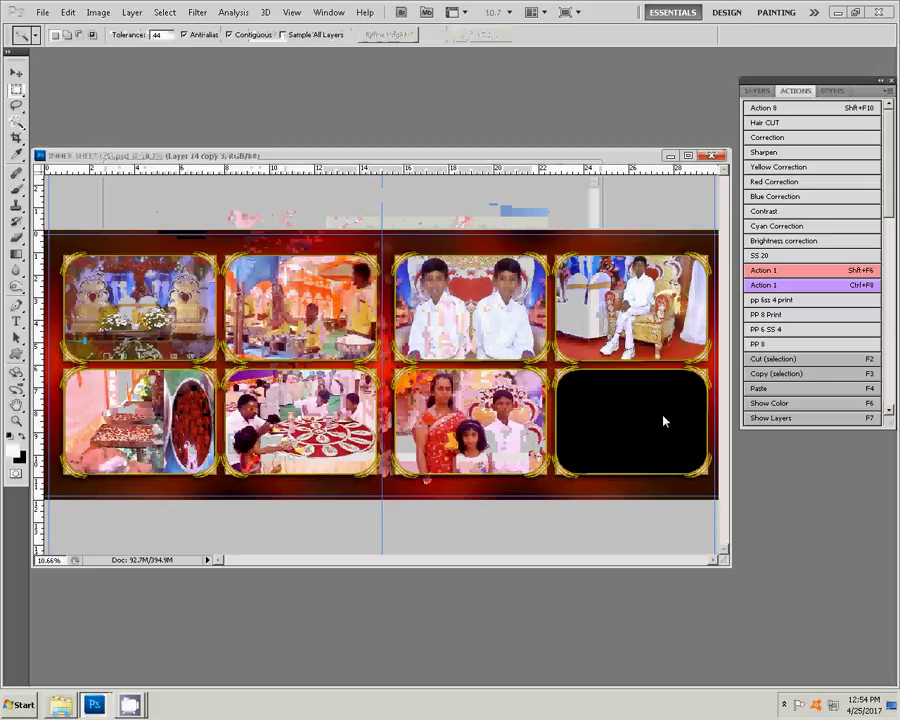
left_click(662, 424)
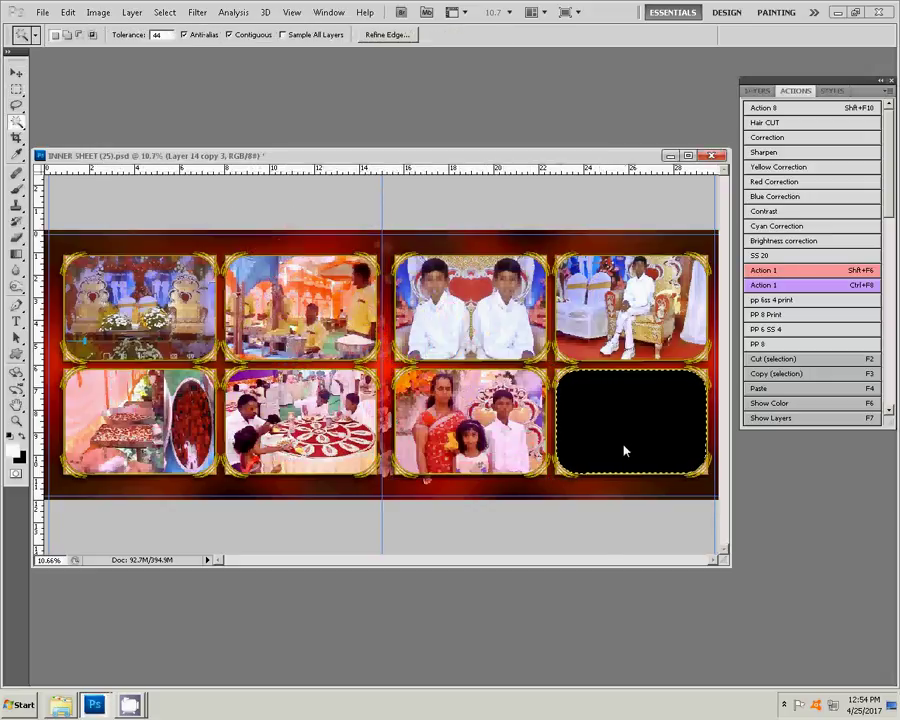
key("F4")
key("v")
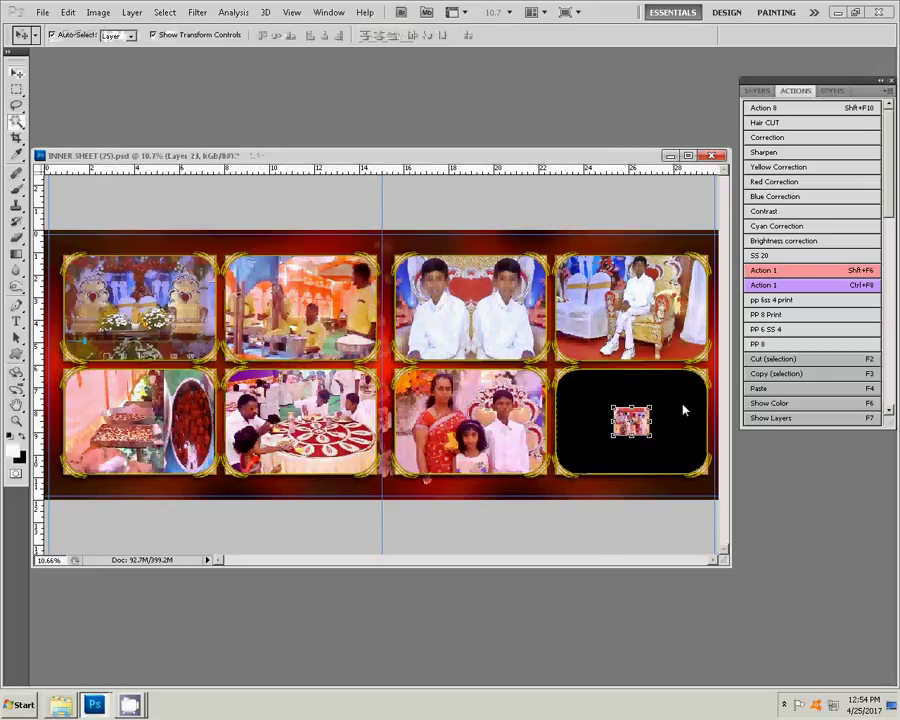
left_click_drag(652, 408, 726, 377)
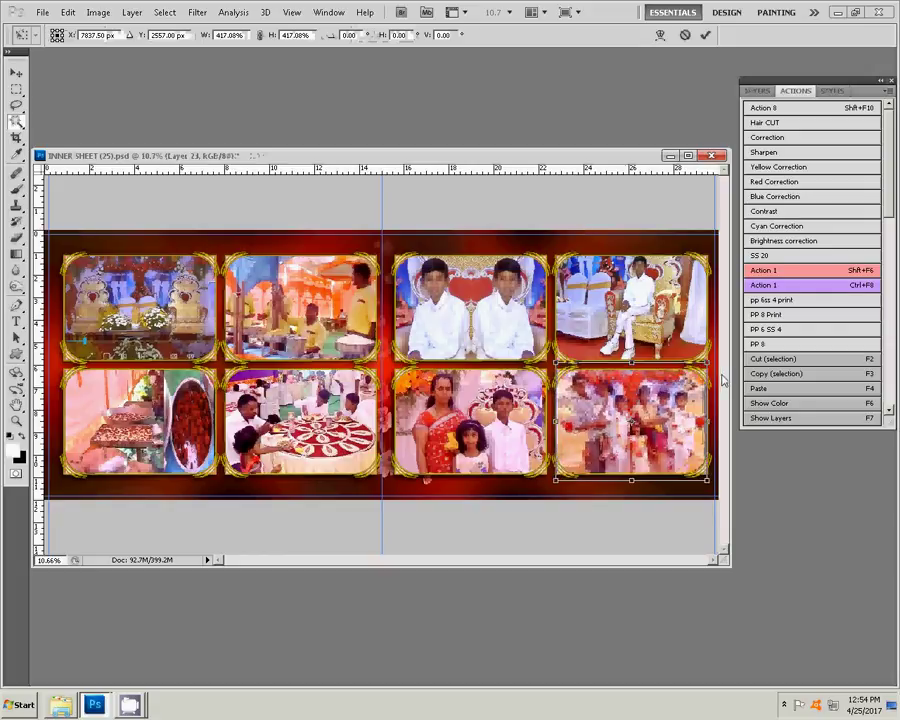
left_click(705, 35)
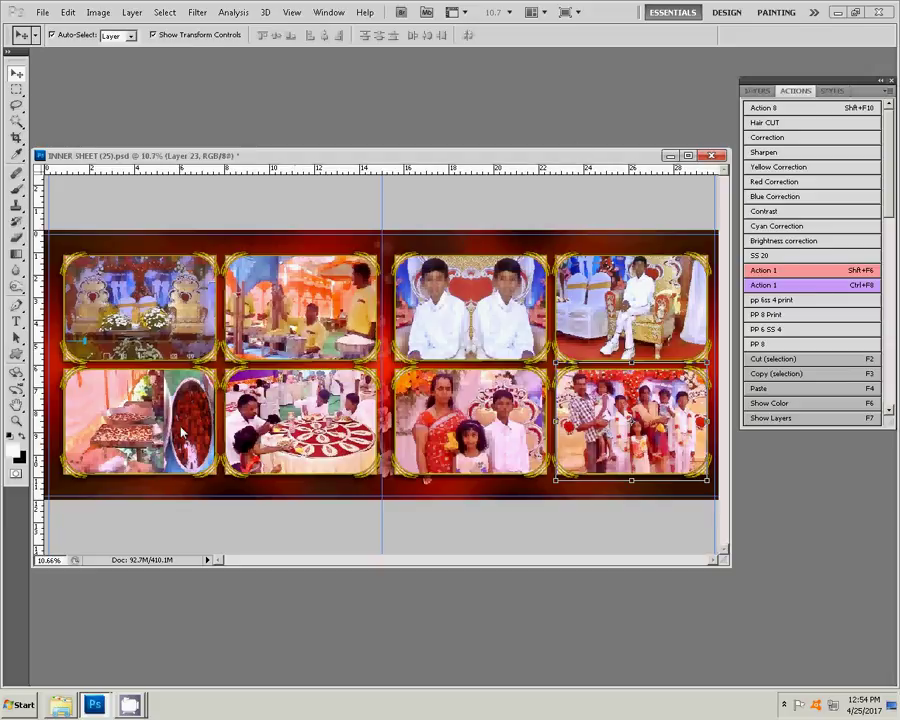
Save the album page as 05.psd in the K 4 folder on drive I:, then close it
key("ctrl+shift+s")
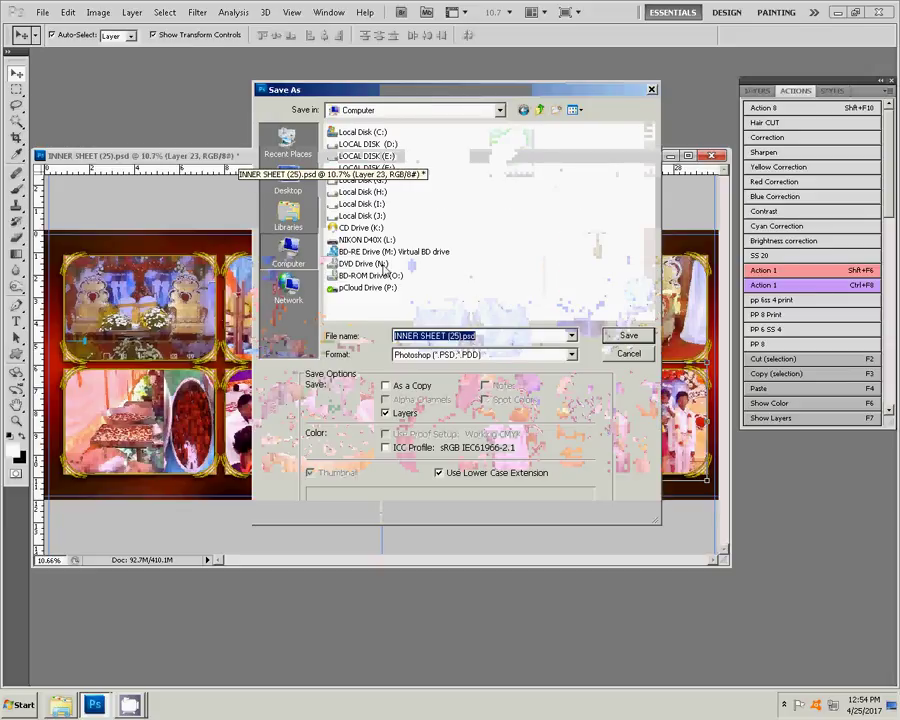
left_click(375, 203)
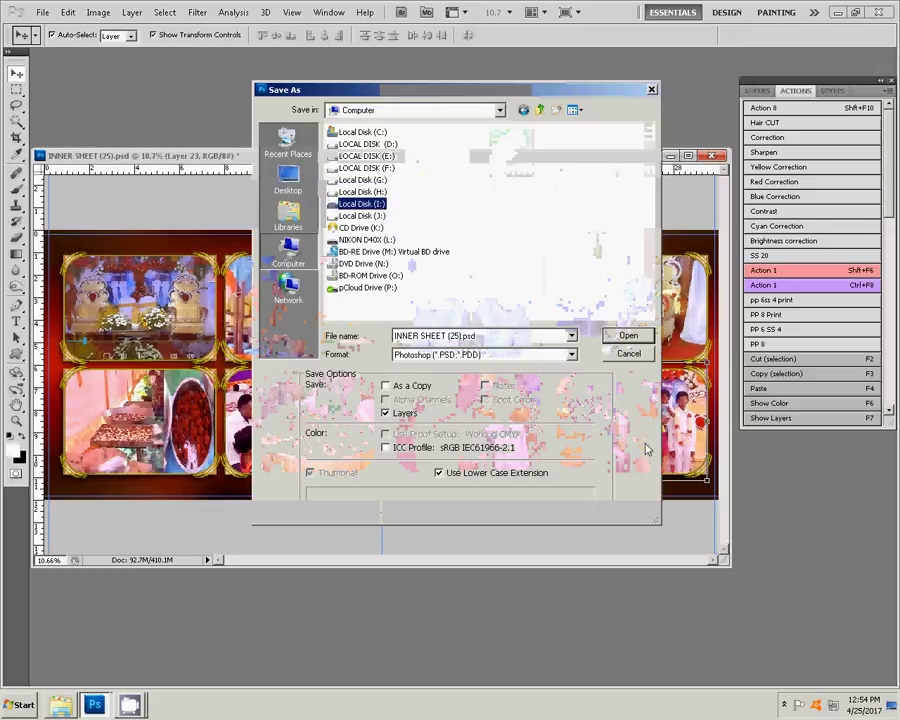
left_click(618, 336)
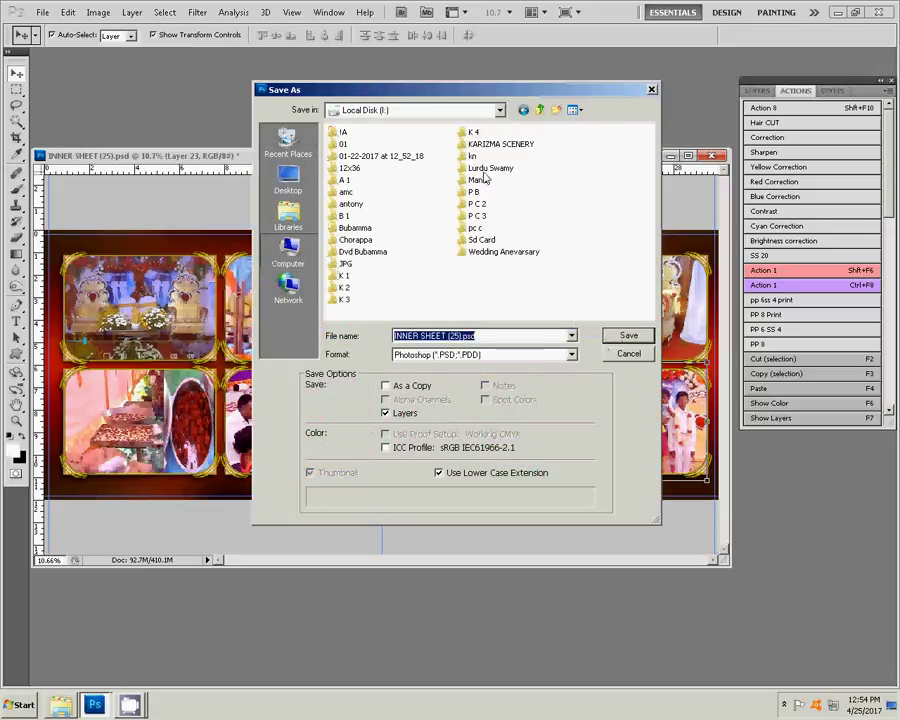
left_click(474, 132)
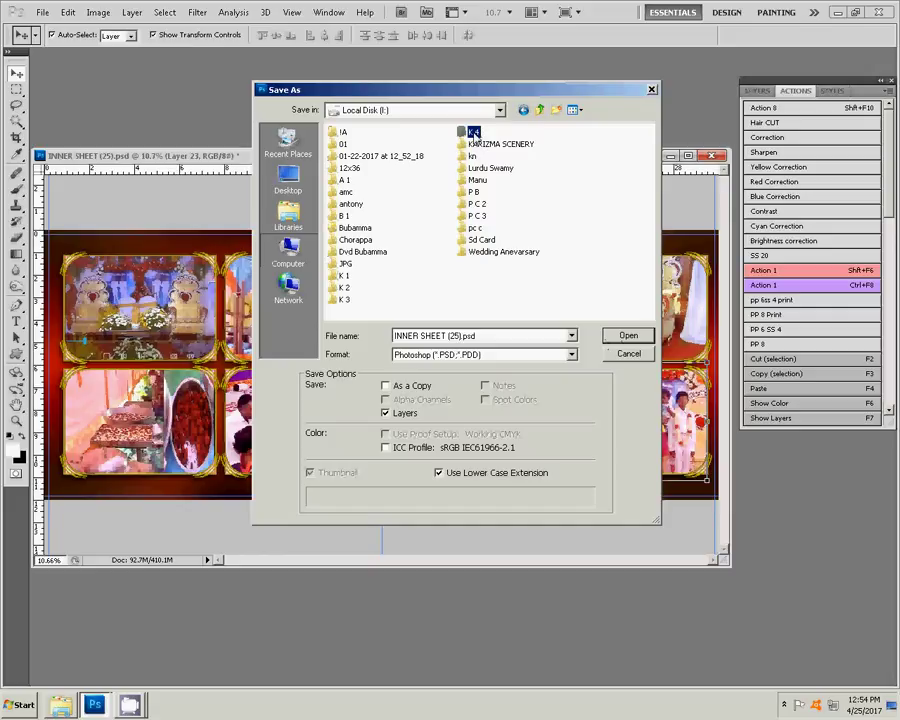
left_click(628, 337)
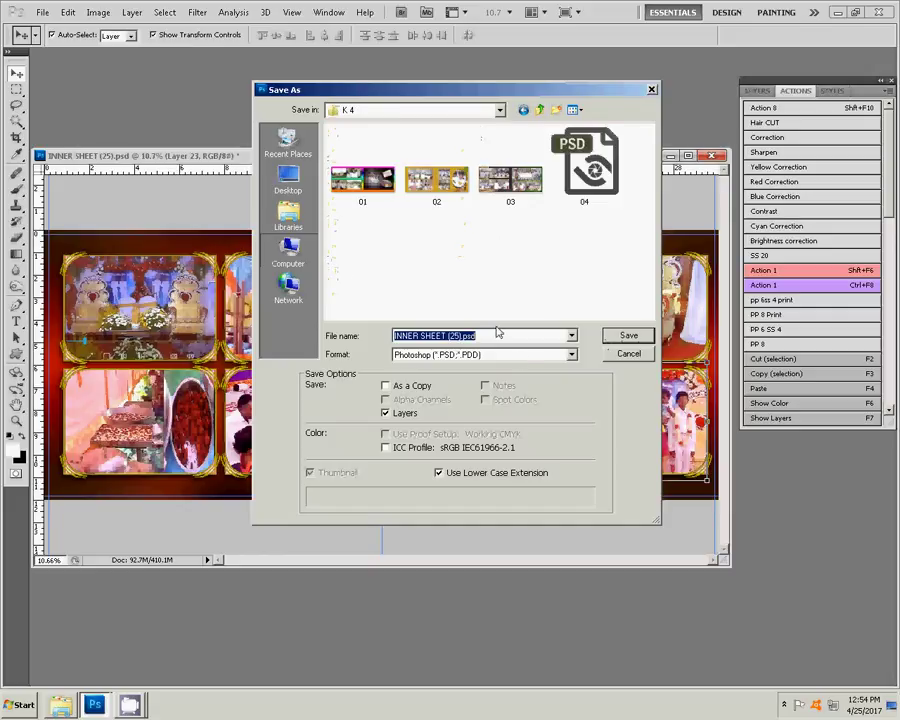
type("05")
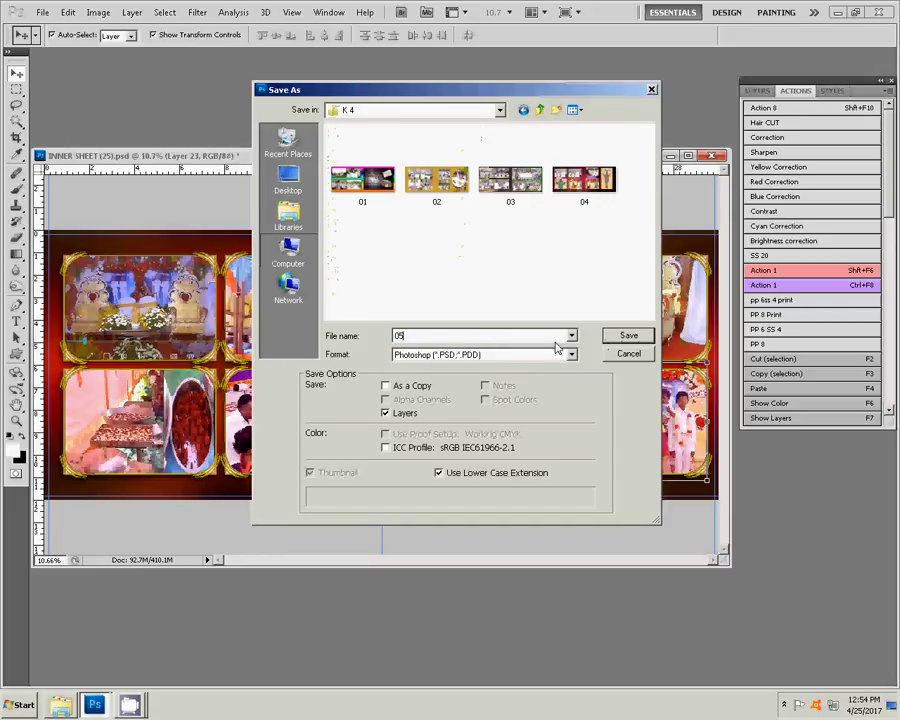
left_click(627, 335)
left_click(604, 223)
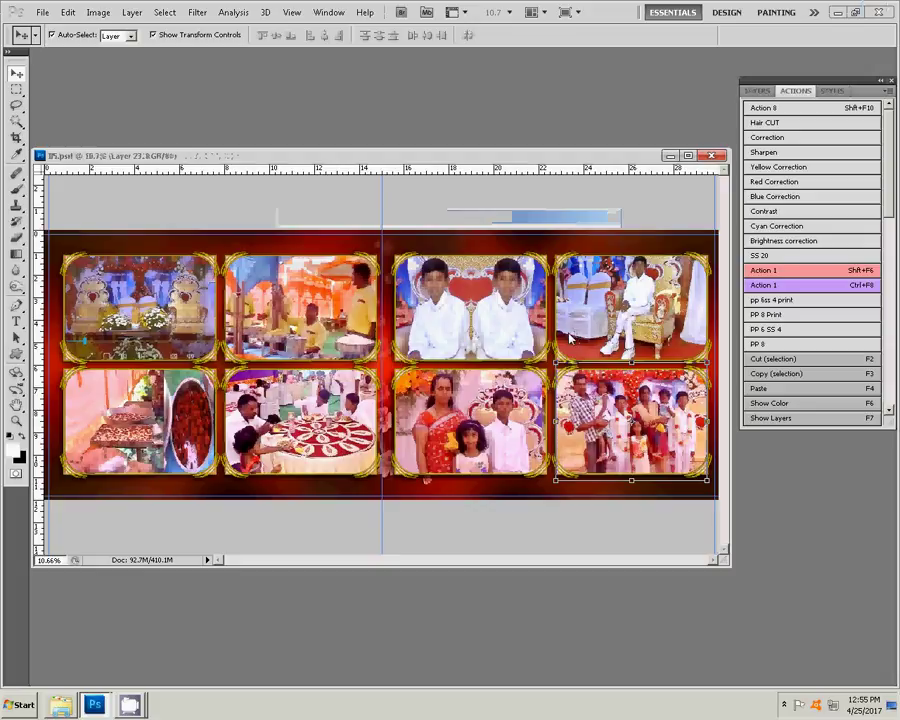
left_click(712, 157)
left_click(130, 705)
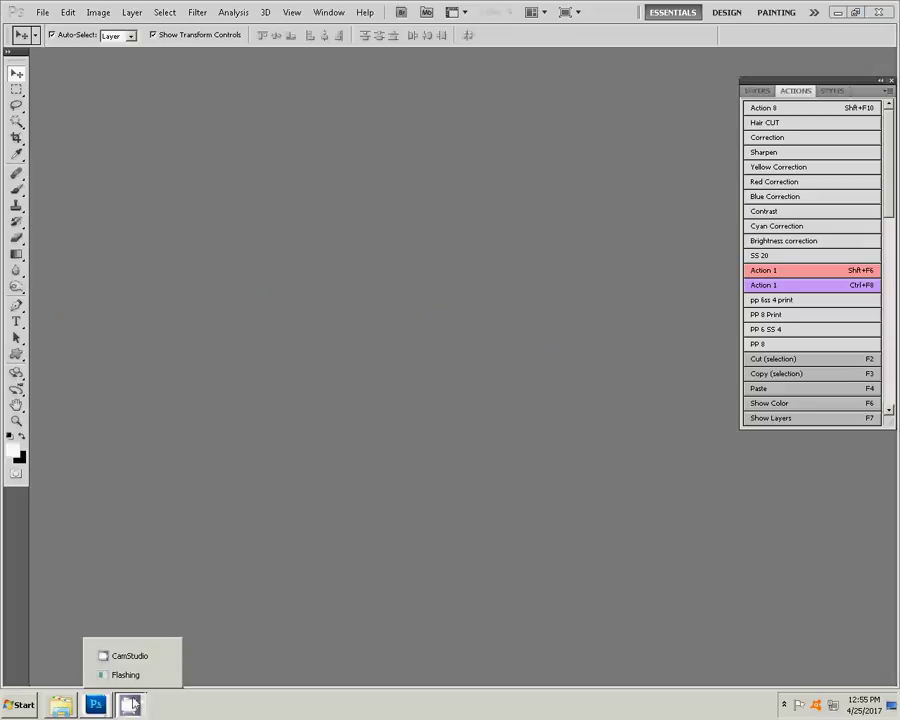